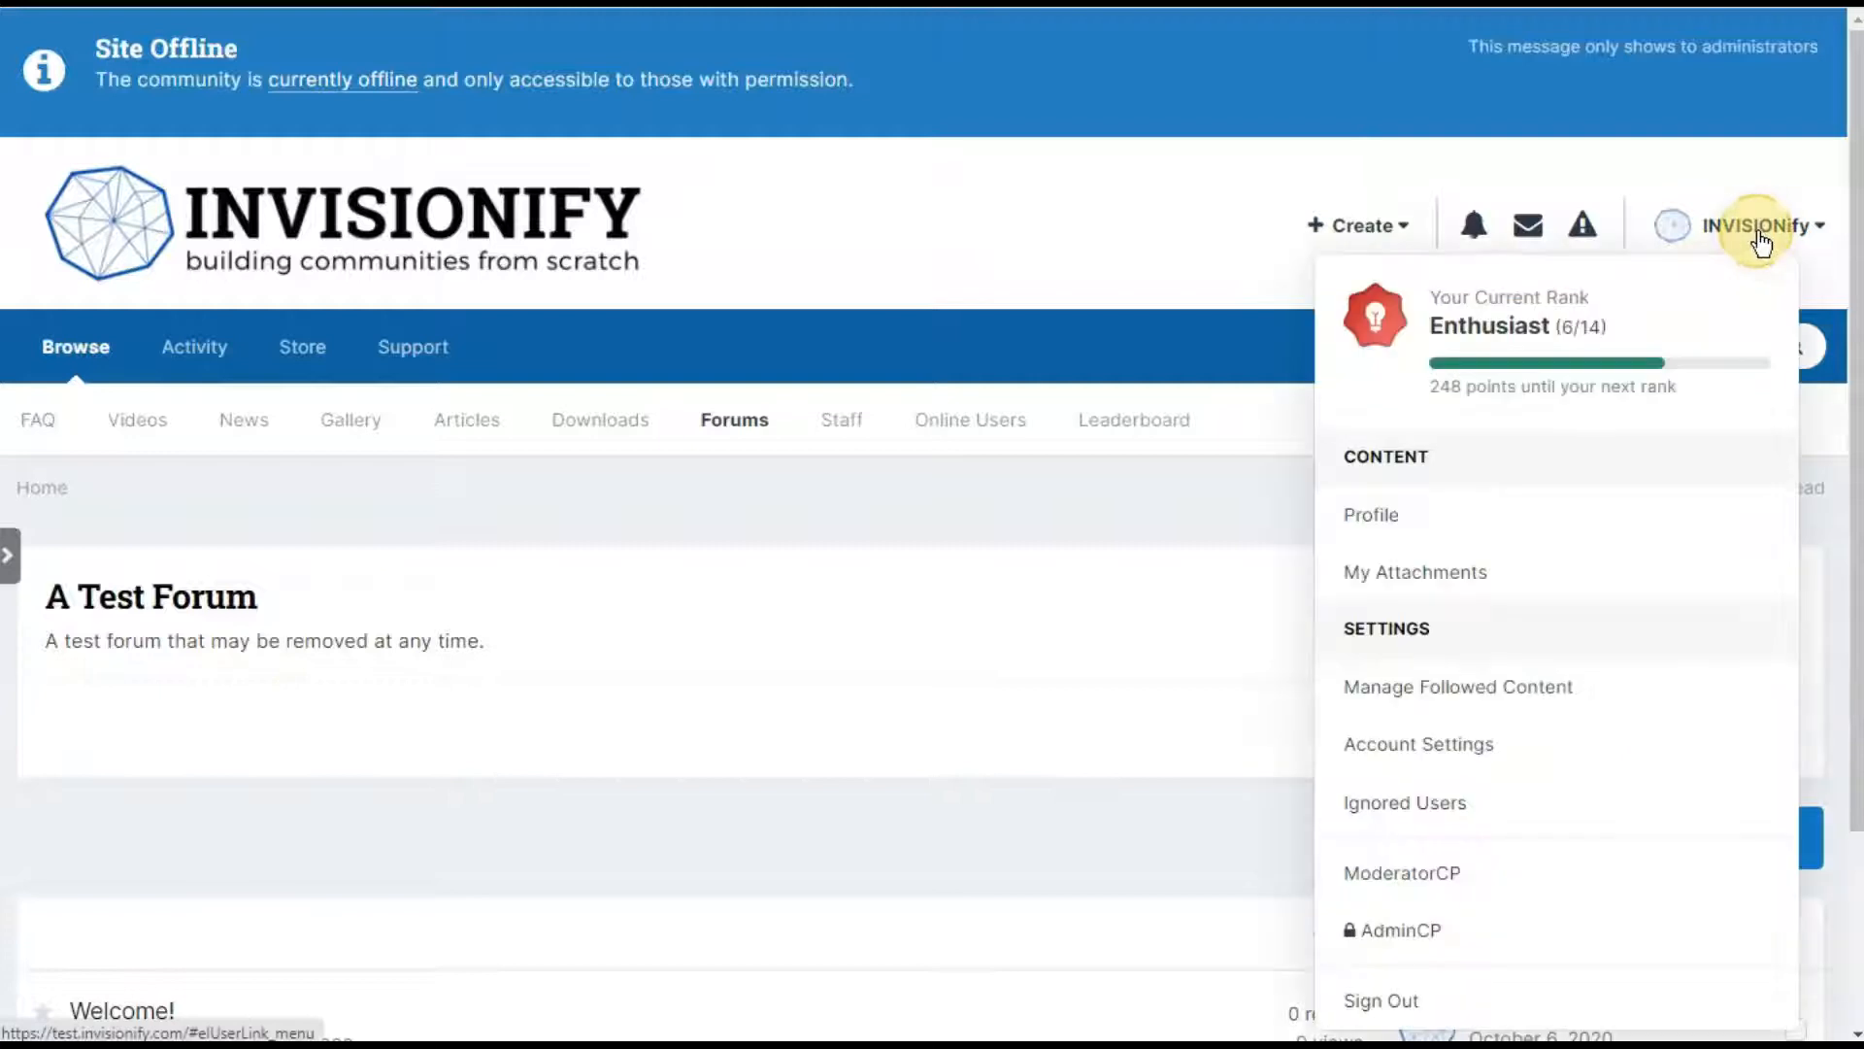
Step: Open the list of page blocks in the AdminCP
click(1441, 934)
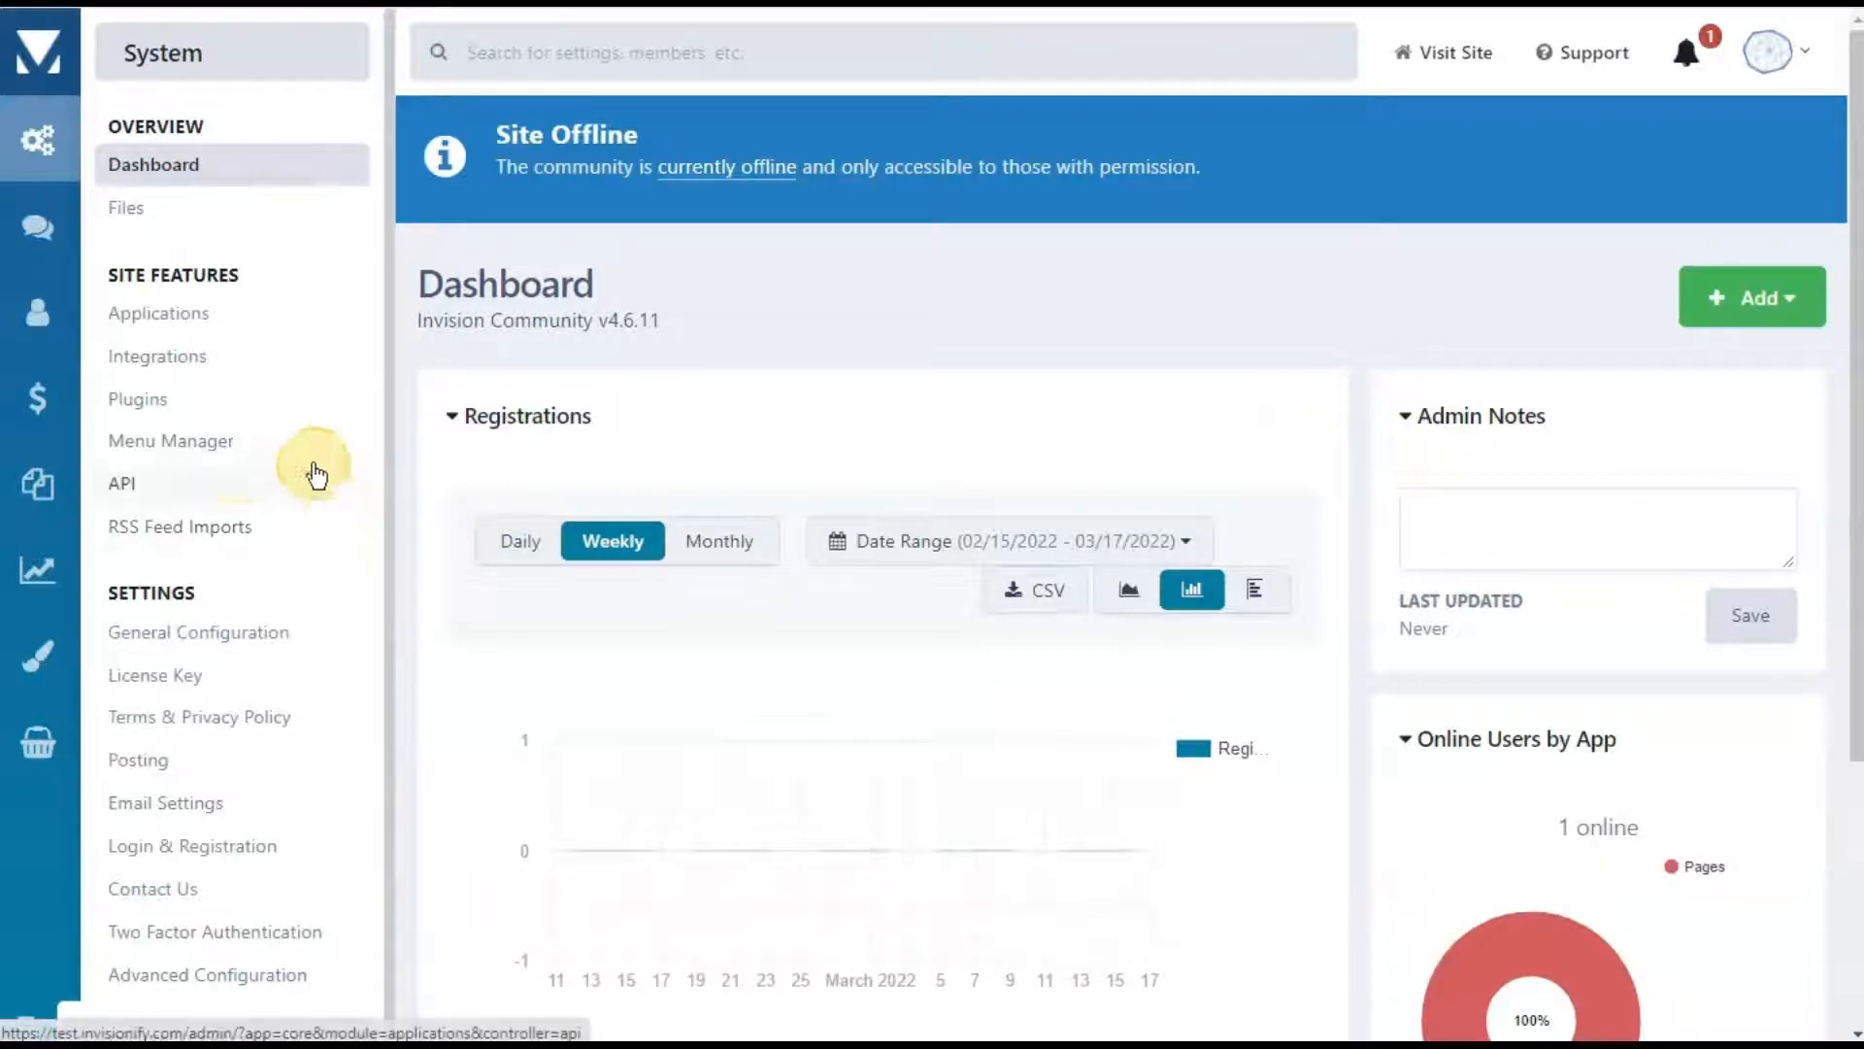
mouse_move(73, 488)
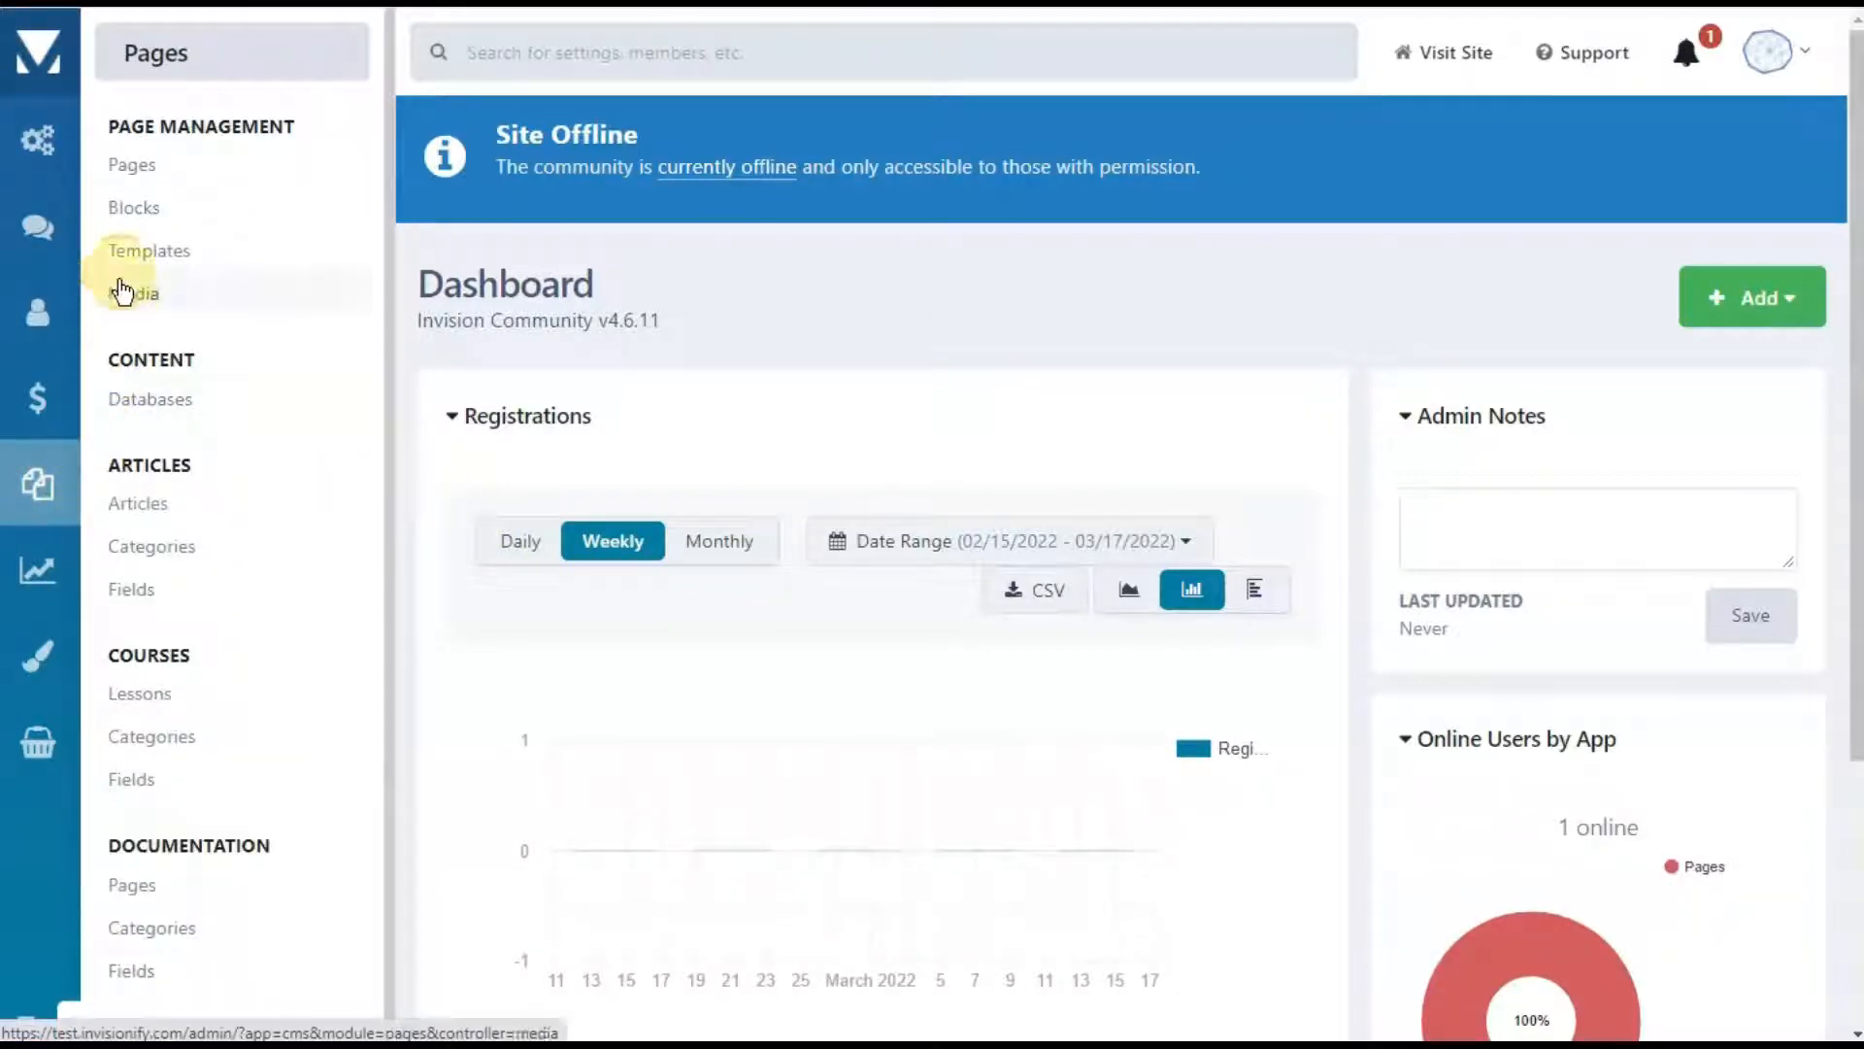
click(136, 215)
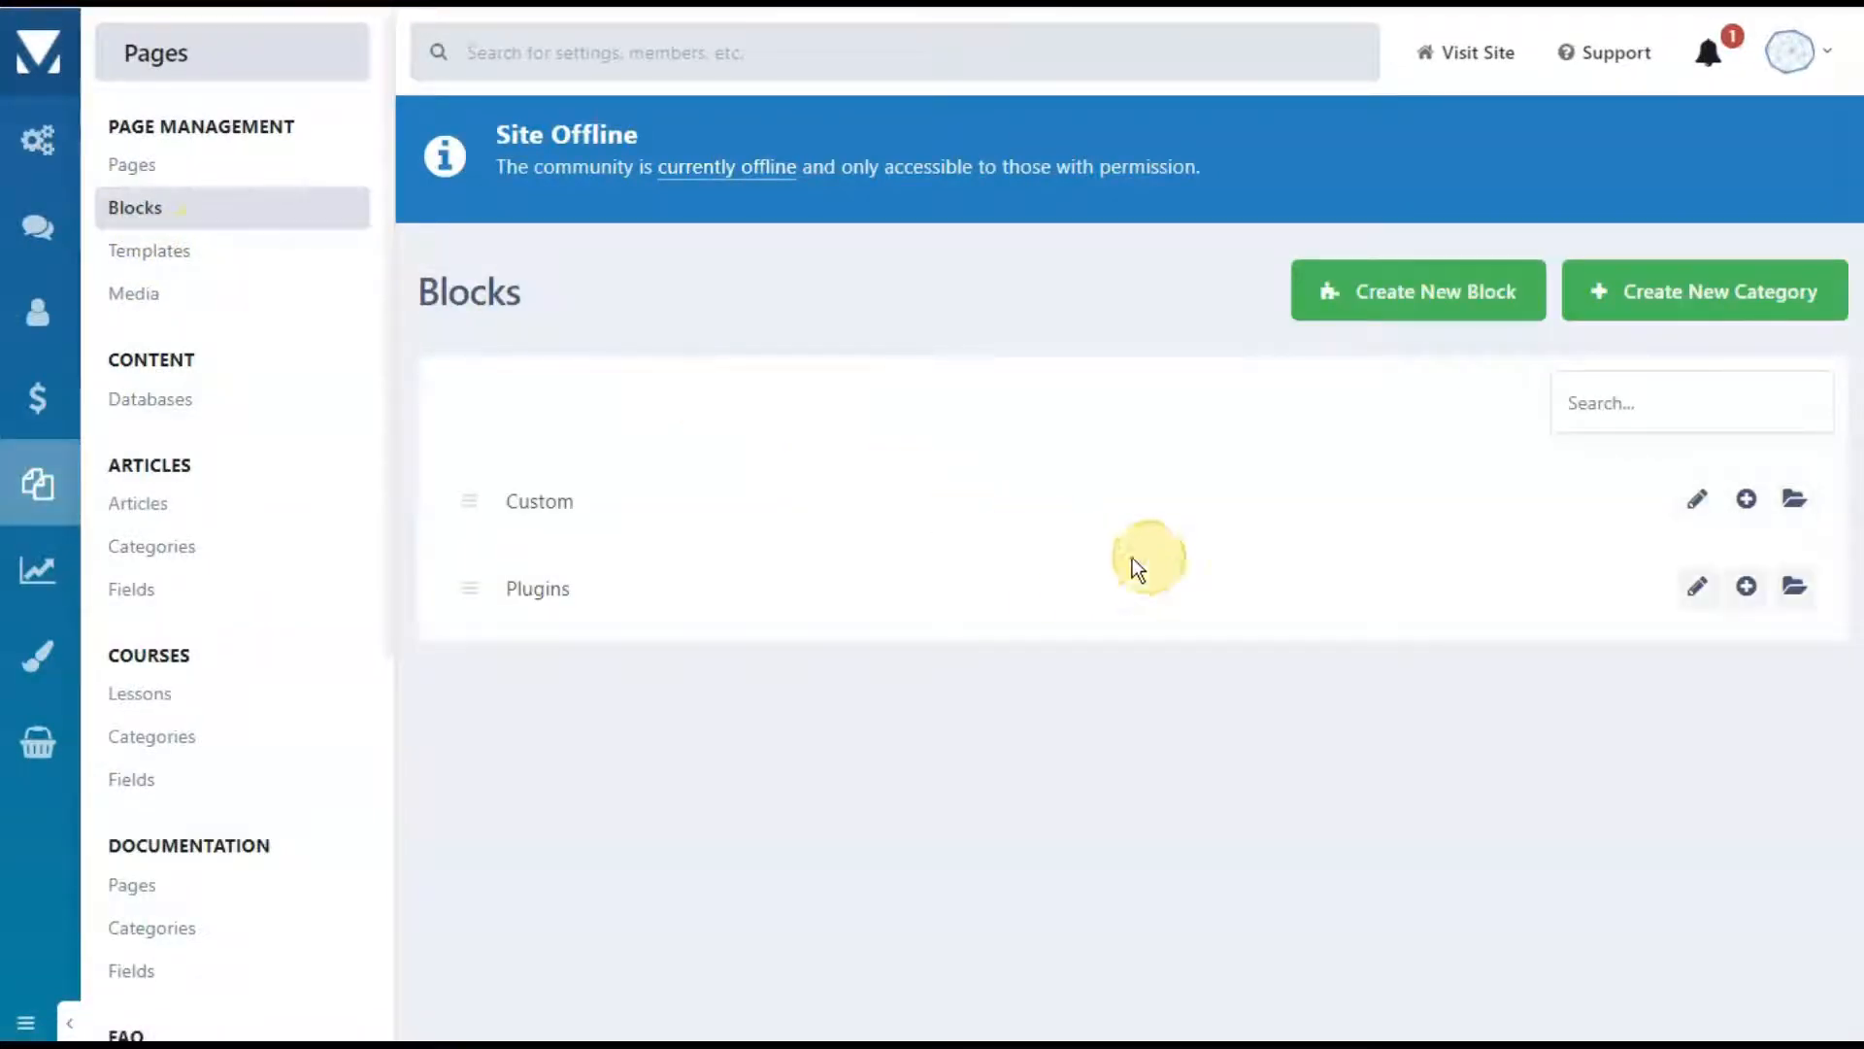
Step: Start a new plugin block in the Plugins category that uses the Feed from News plugin
click(1744, 588)
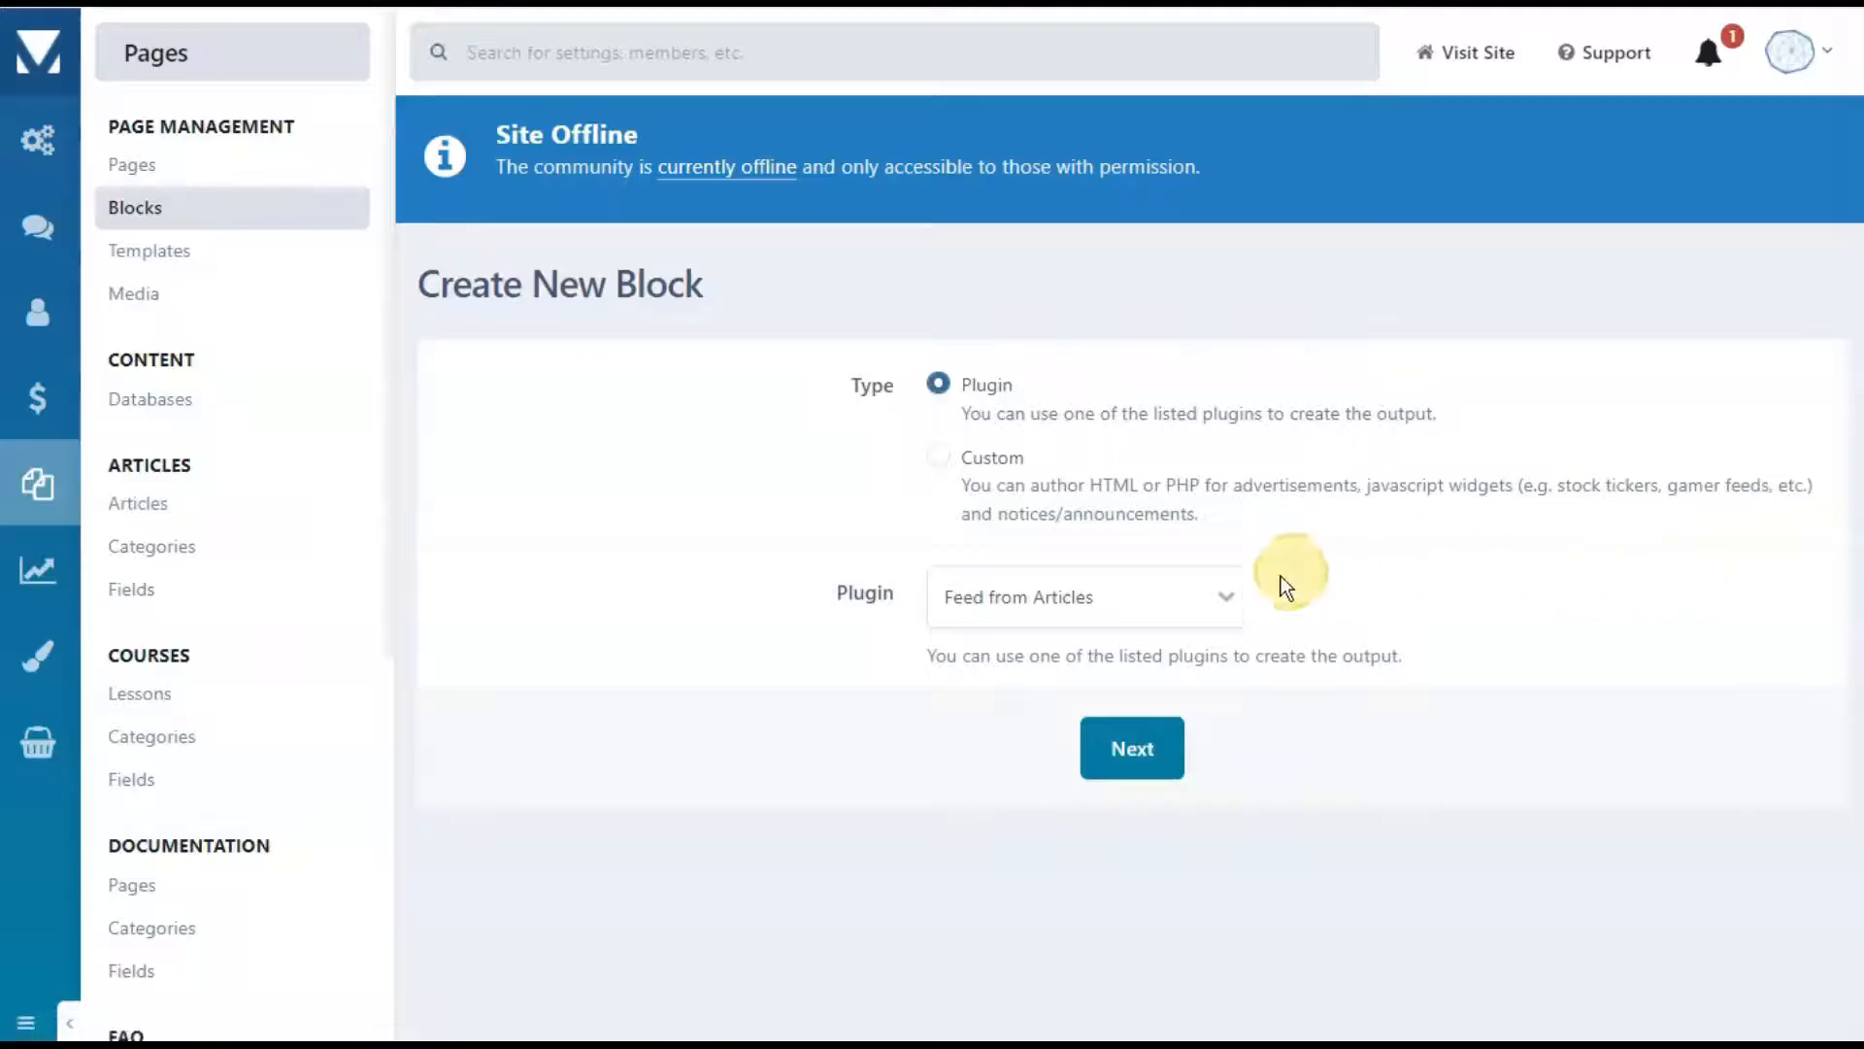
click(1231, 601)
drag(1232, 470, 1235, 544)
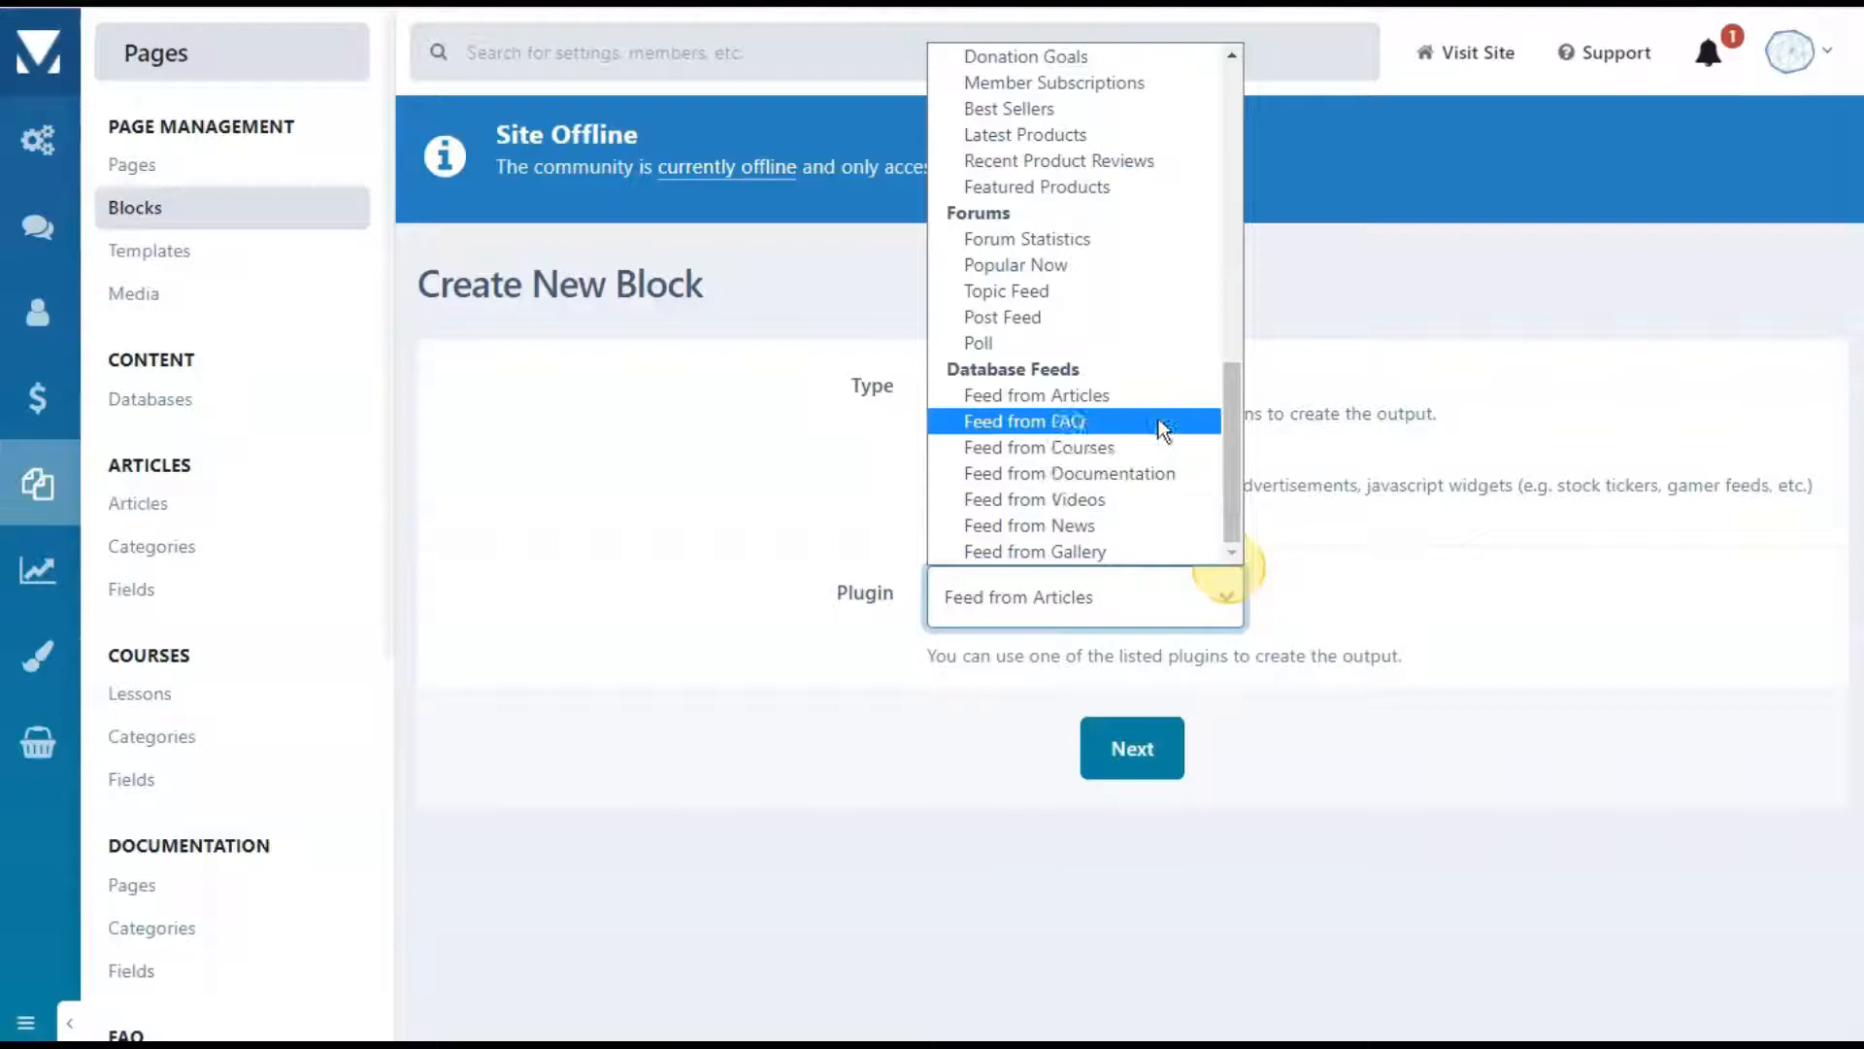
click(1072, 527)
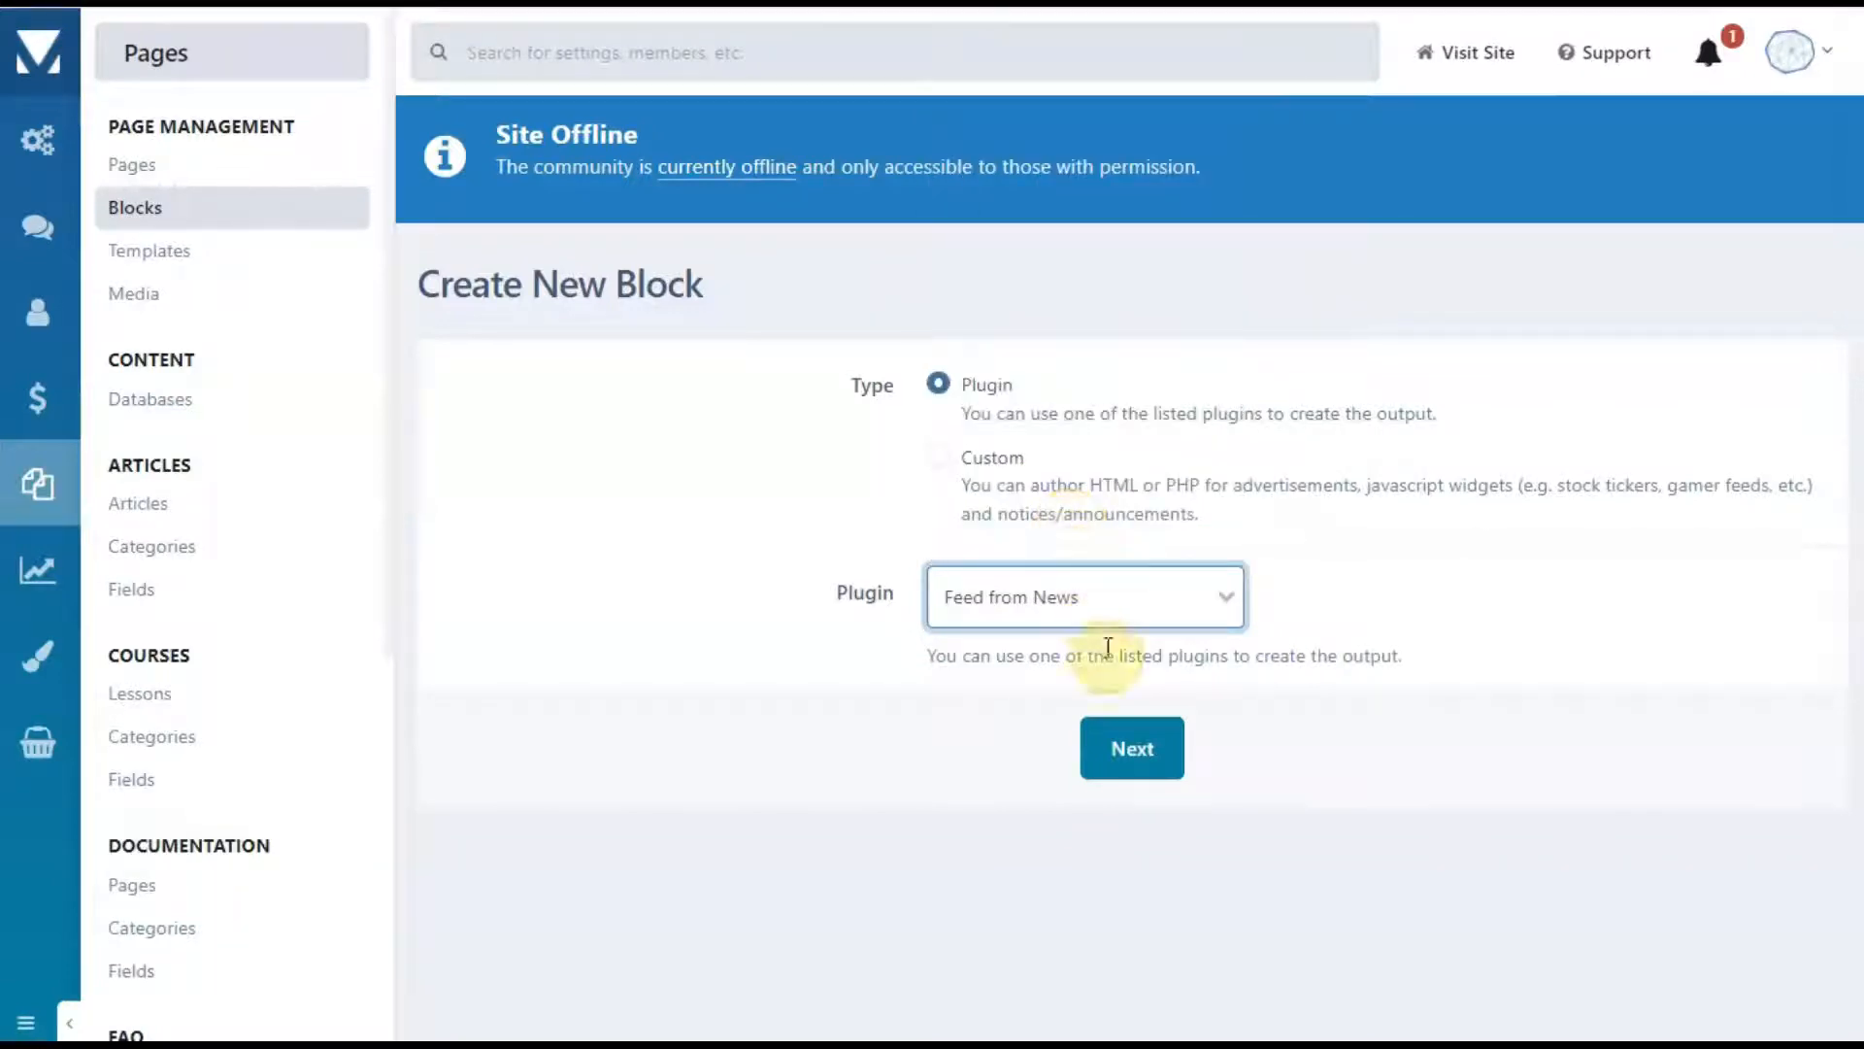
click(1129, 754)
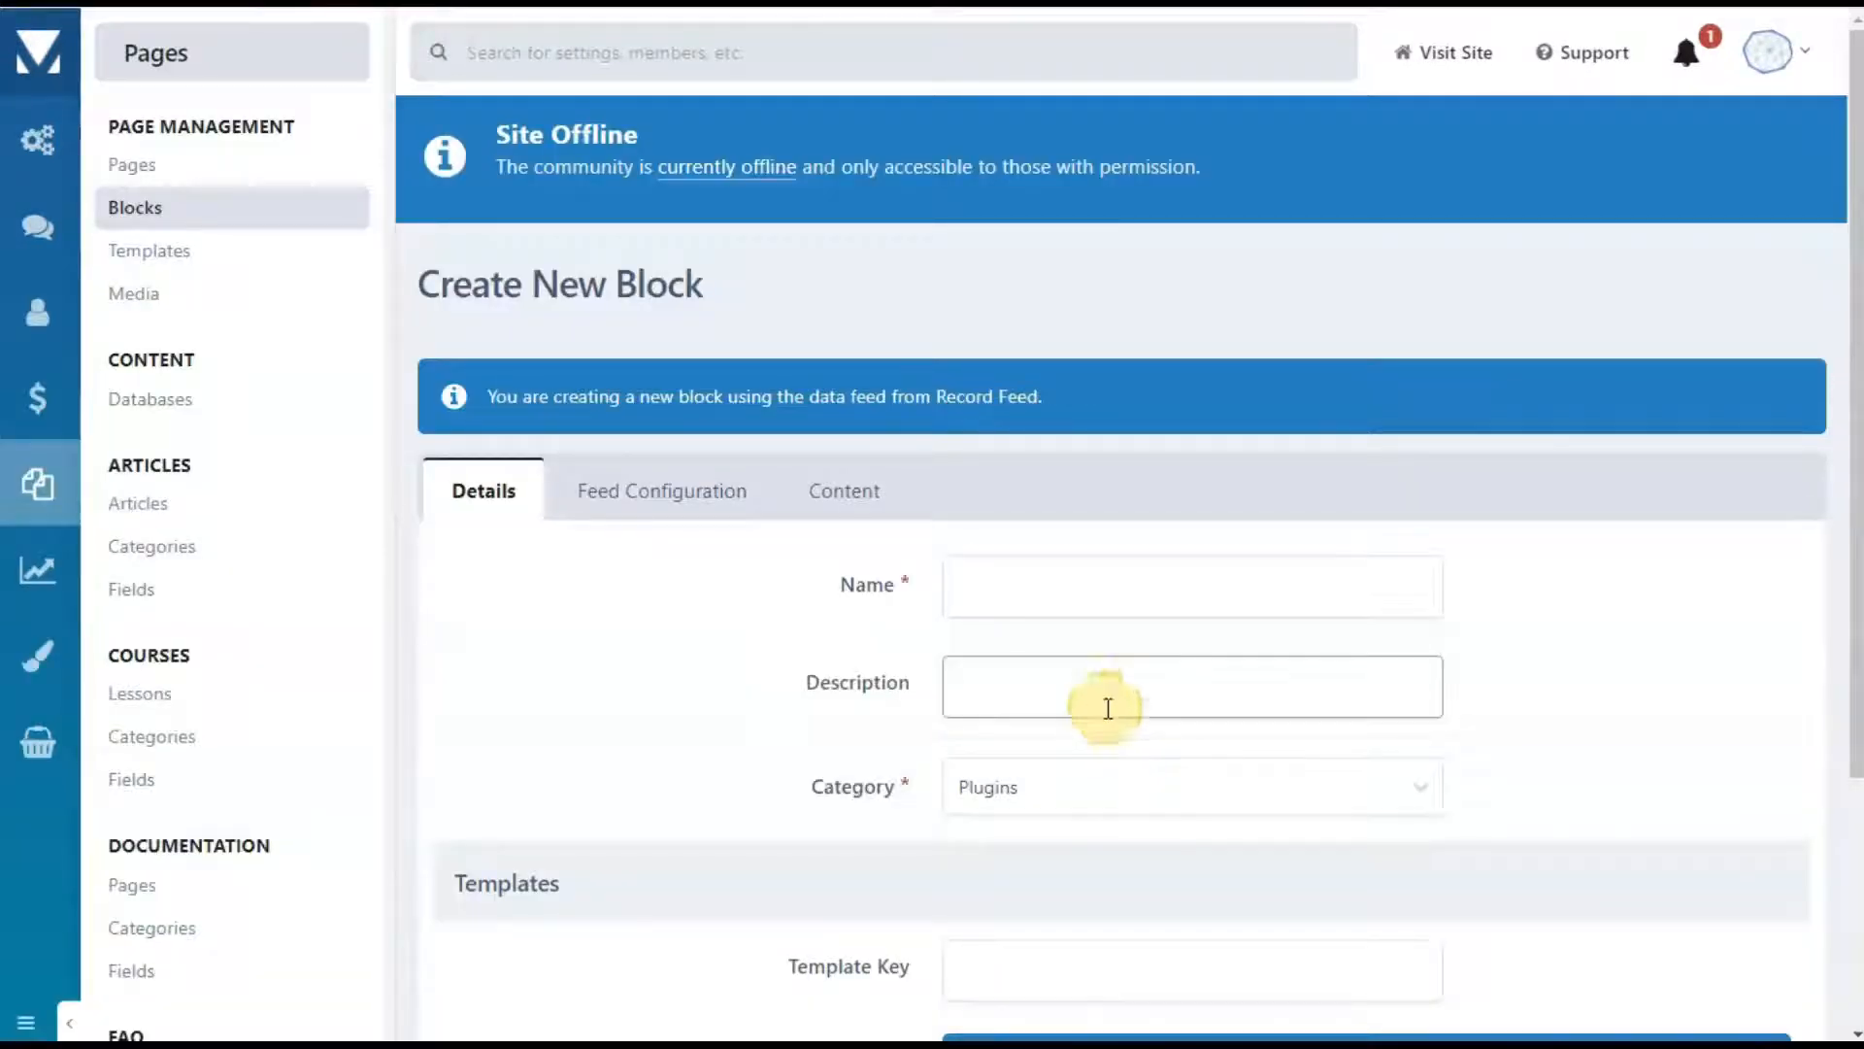
Step: Name the block "News Block Style #1" and set its template key to news_style1
click(1065, 584)
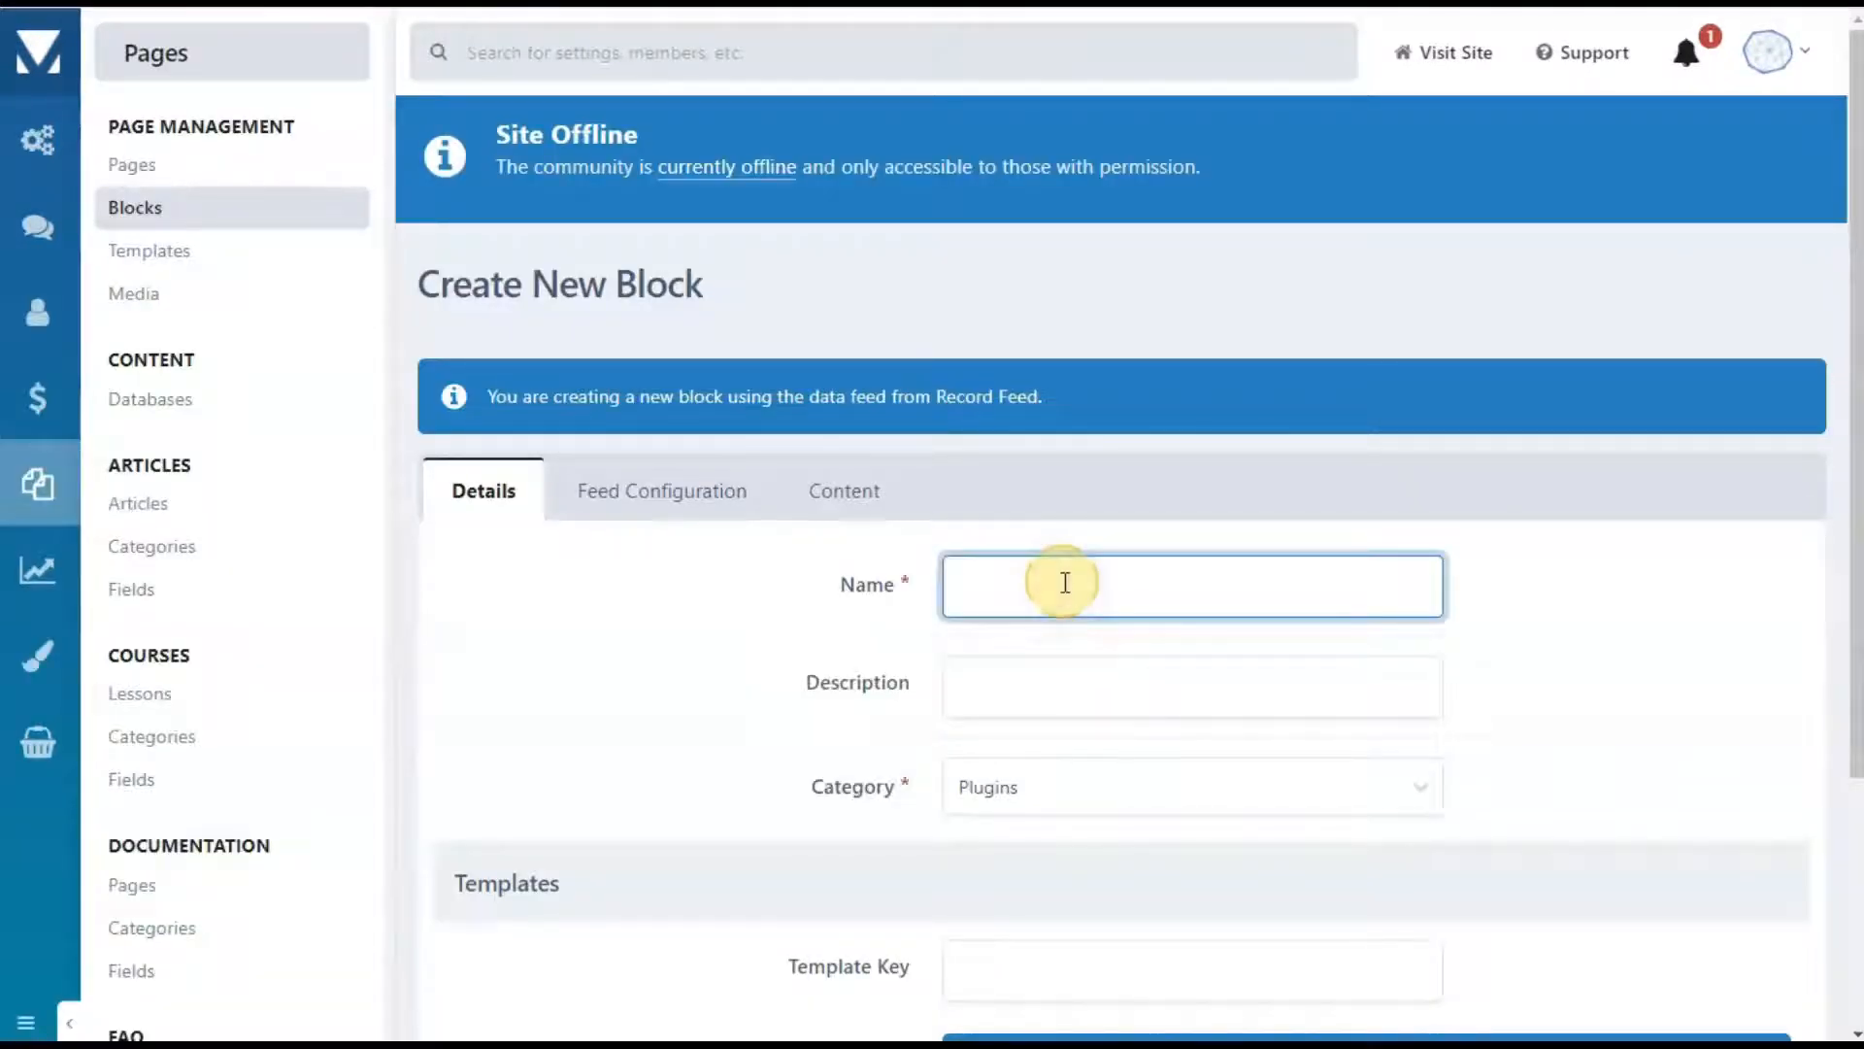
text(News)
text(1)
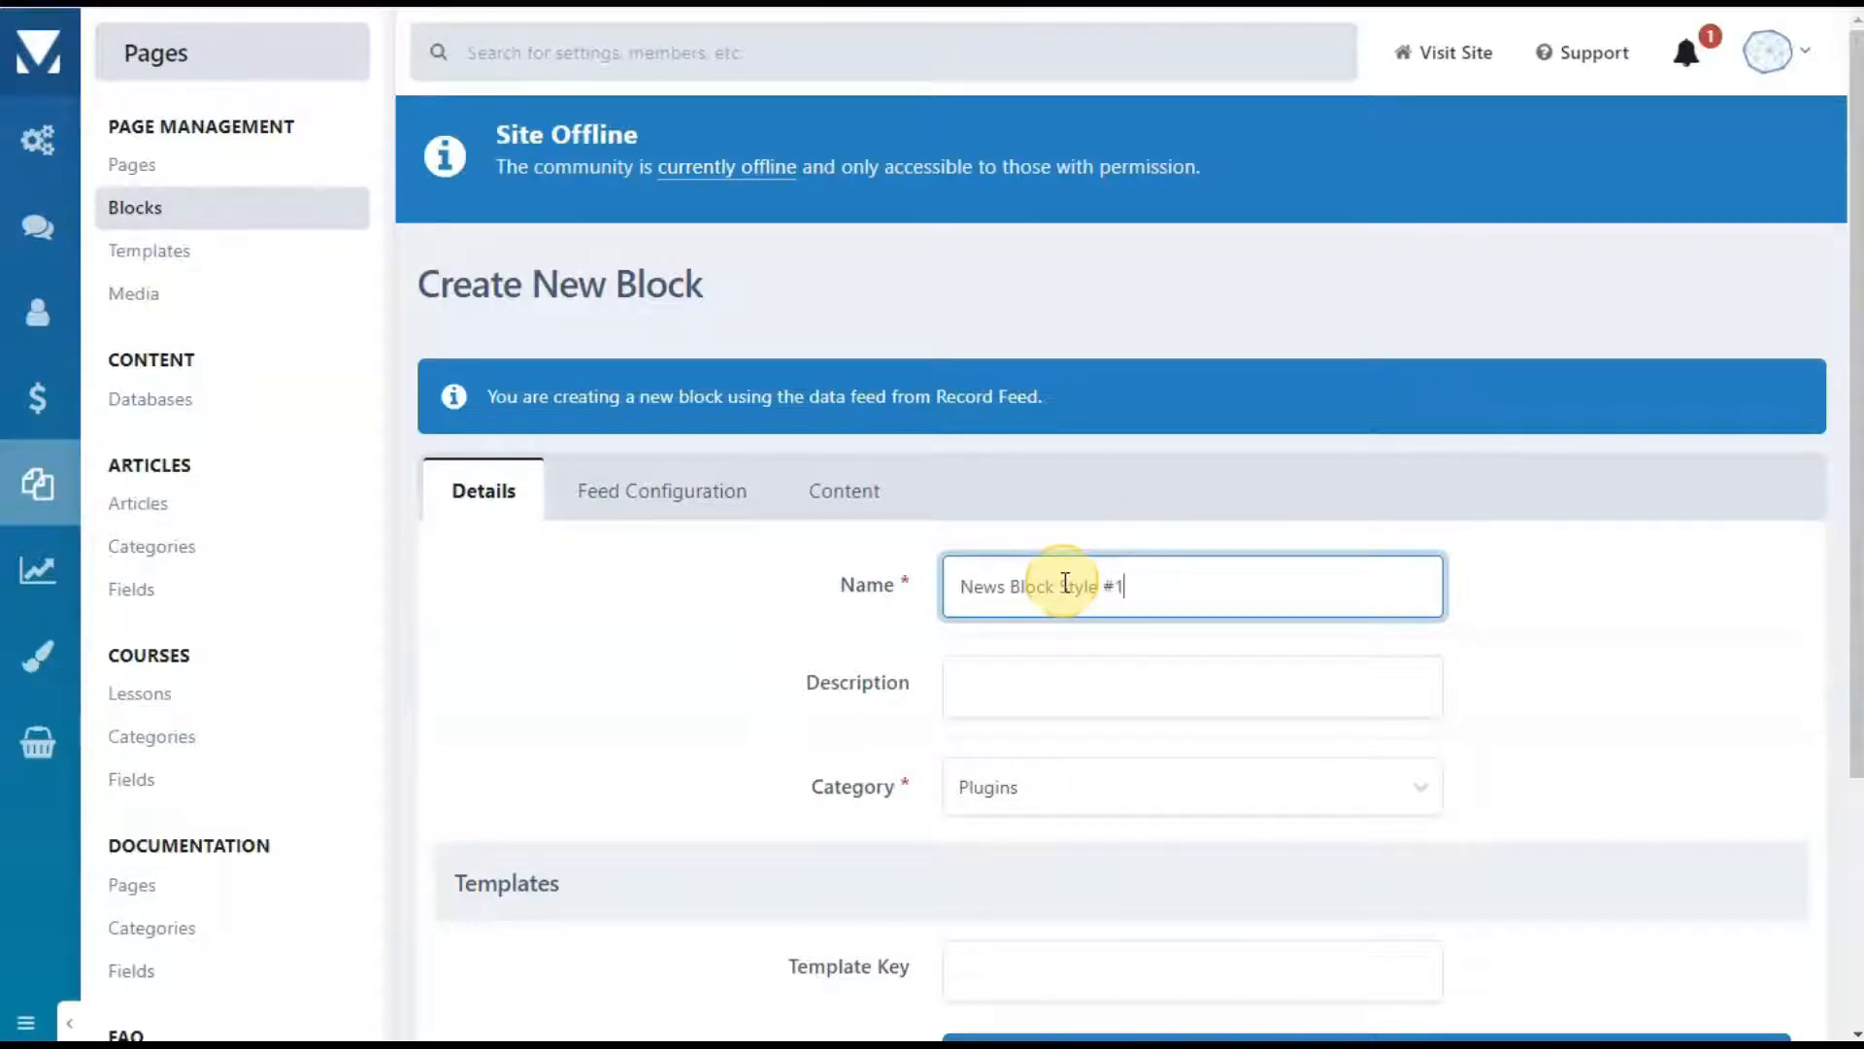
scroll(1066, 583, down, 3)
click(1013, 711)
text(news_style1)
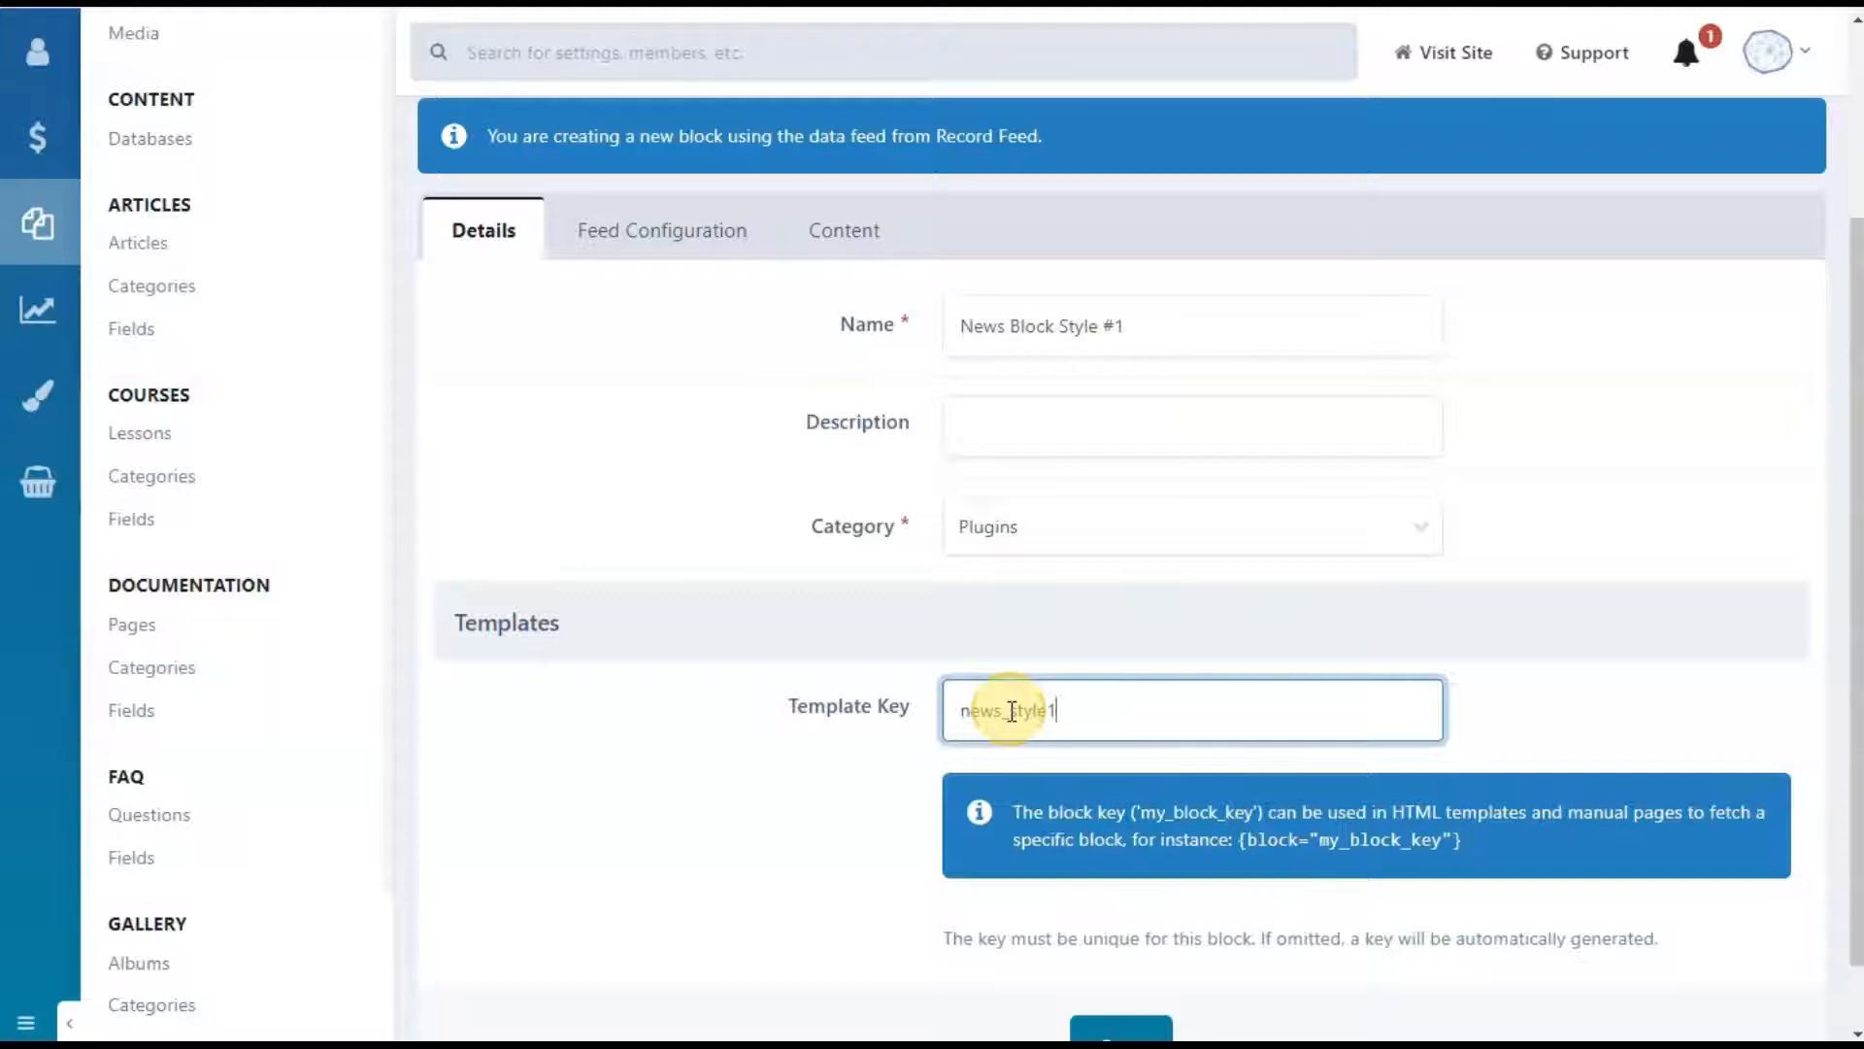
Step: Set the feed title of the first news block to "News" in its feed configuration
click(689, 245)
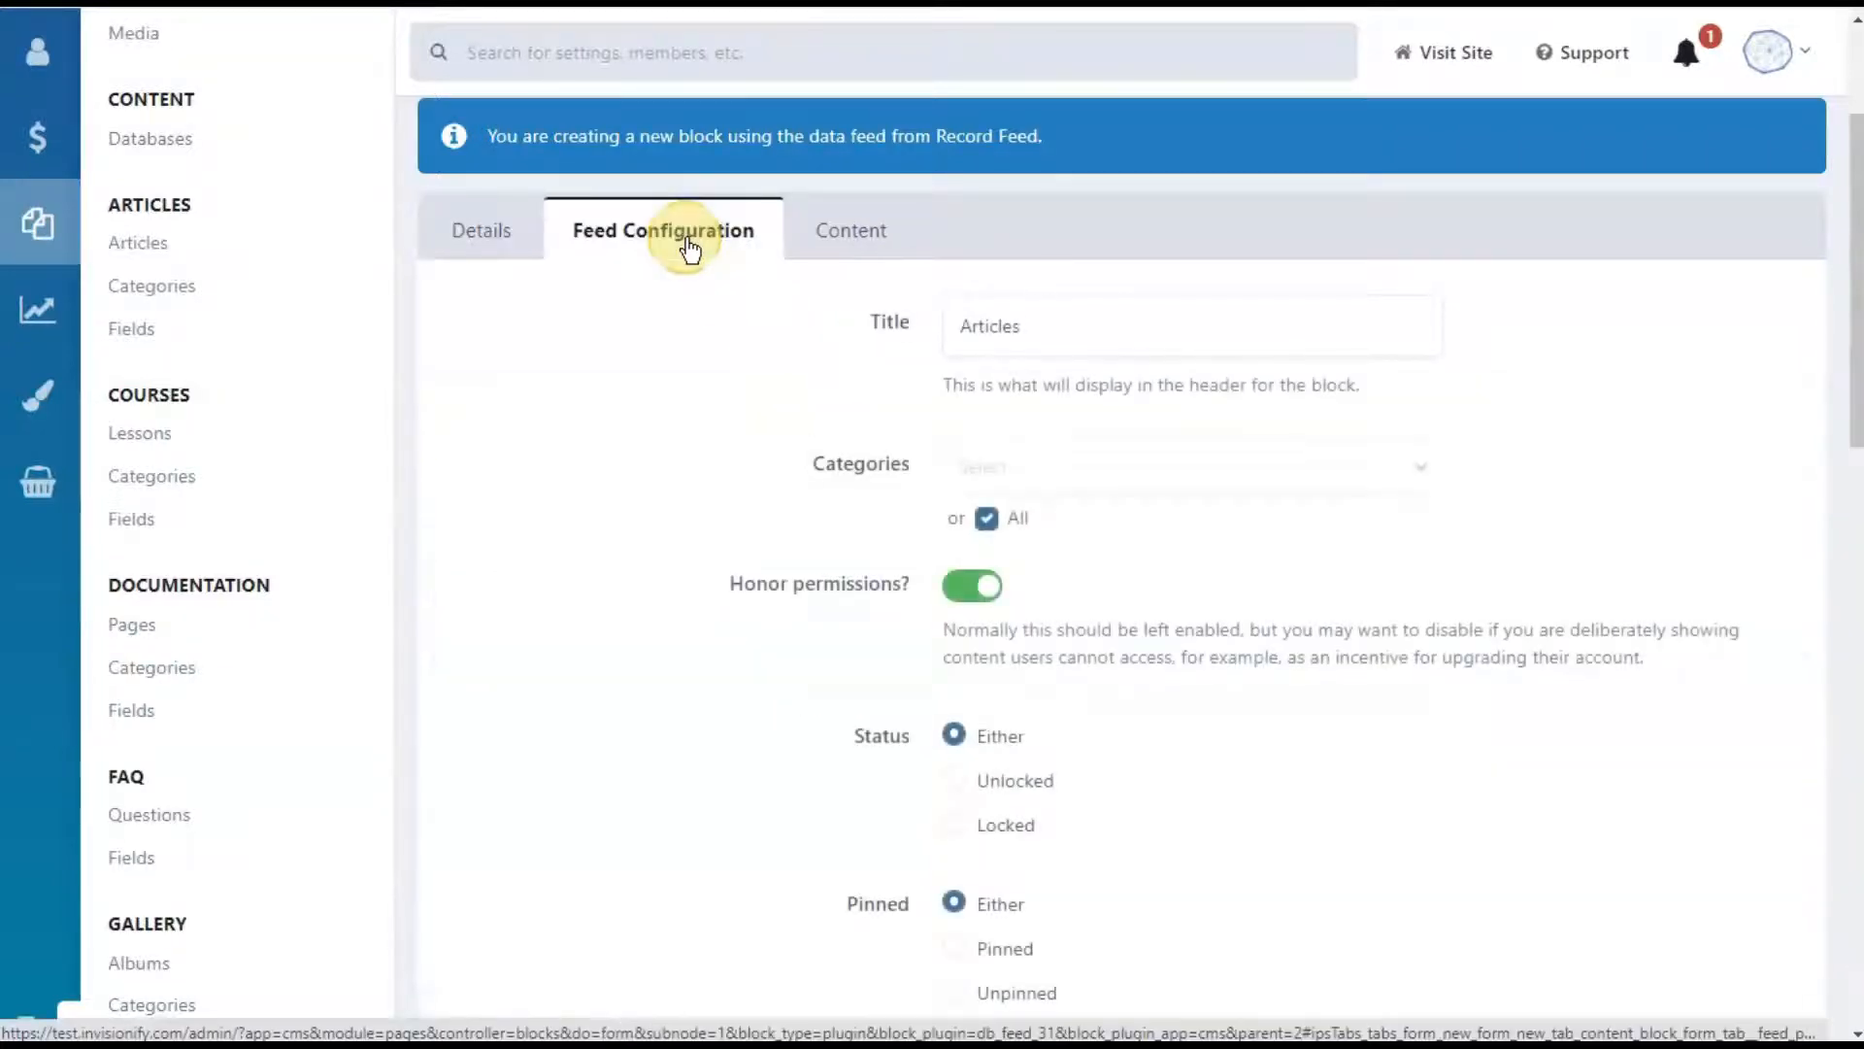
drag(1053, 320, 933, 326)
text(News)
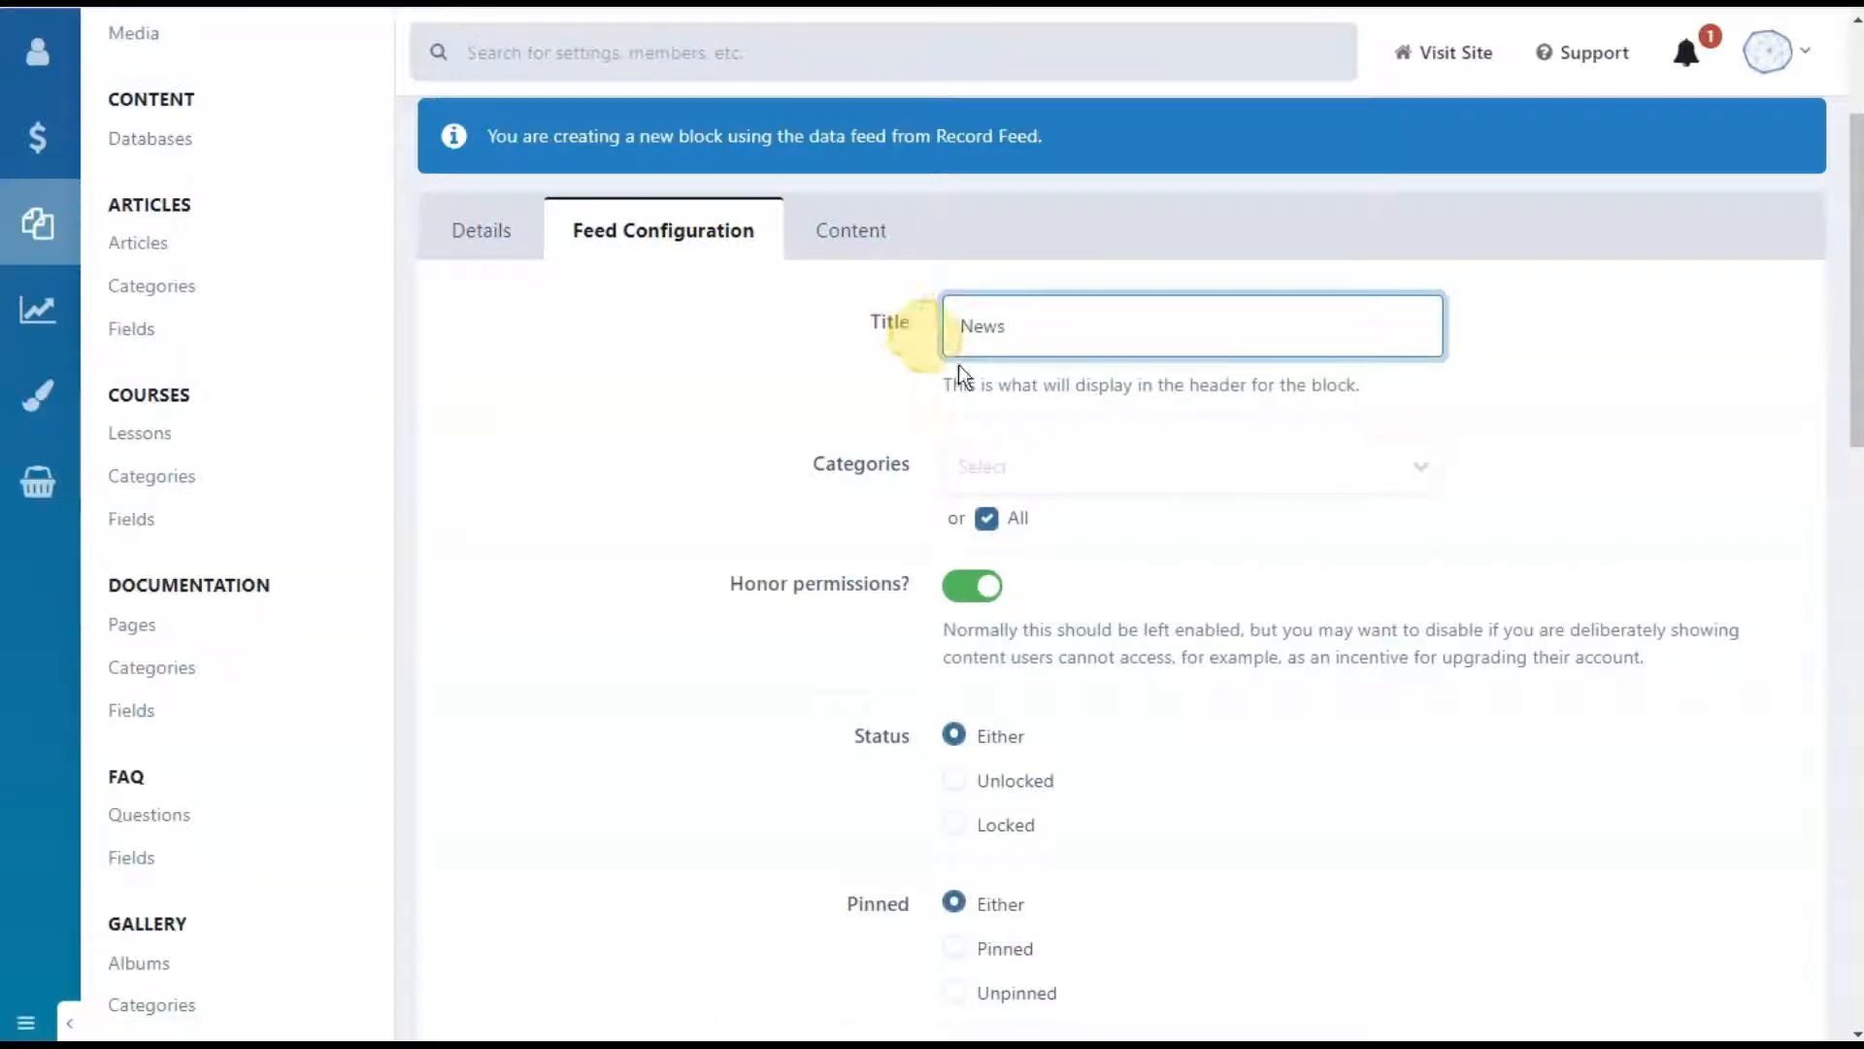
Step: Set the feed's number to show to 3 and sort it by Publish Date
scroll(1237, 632, down, 3)
scroll(1237, 632, down, 10)
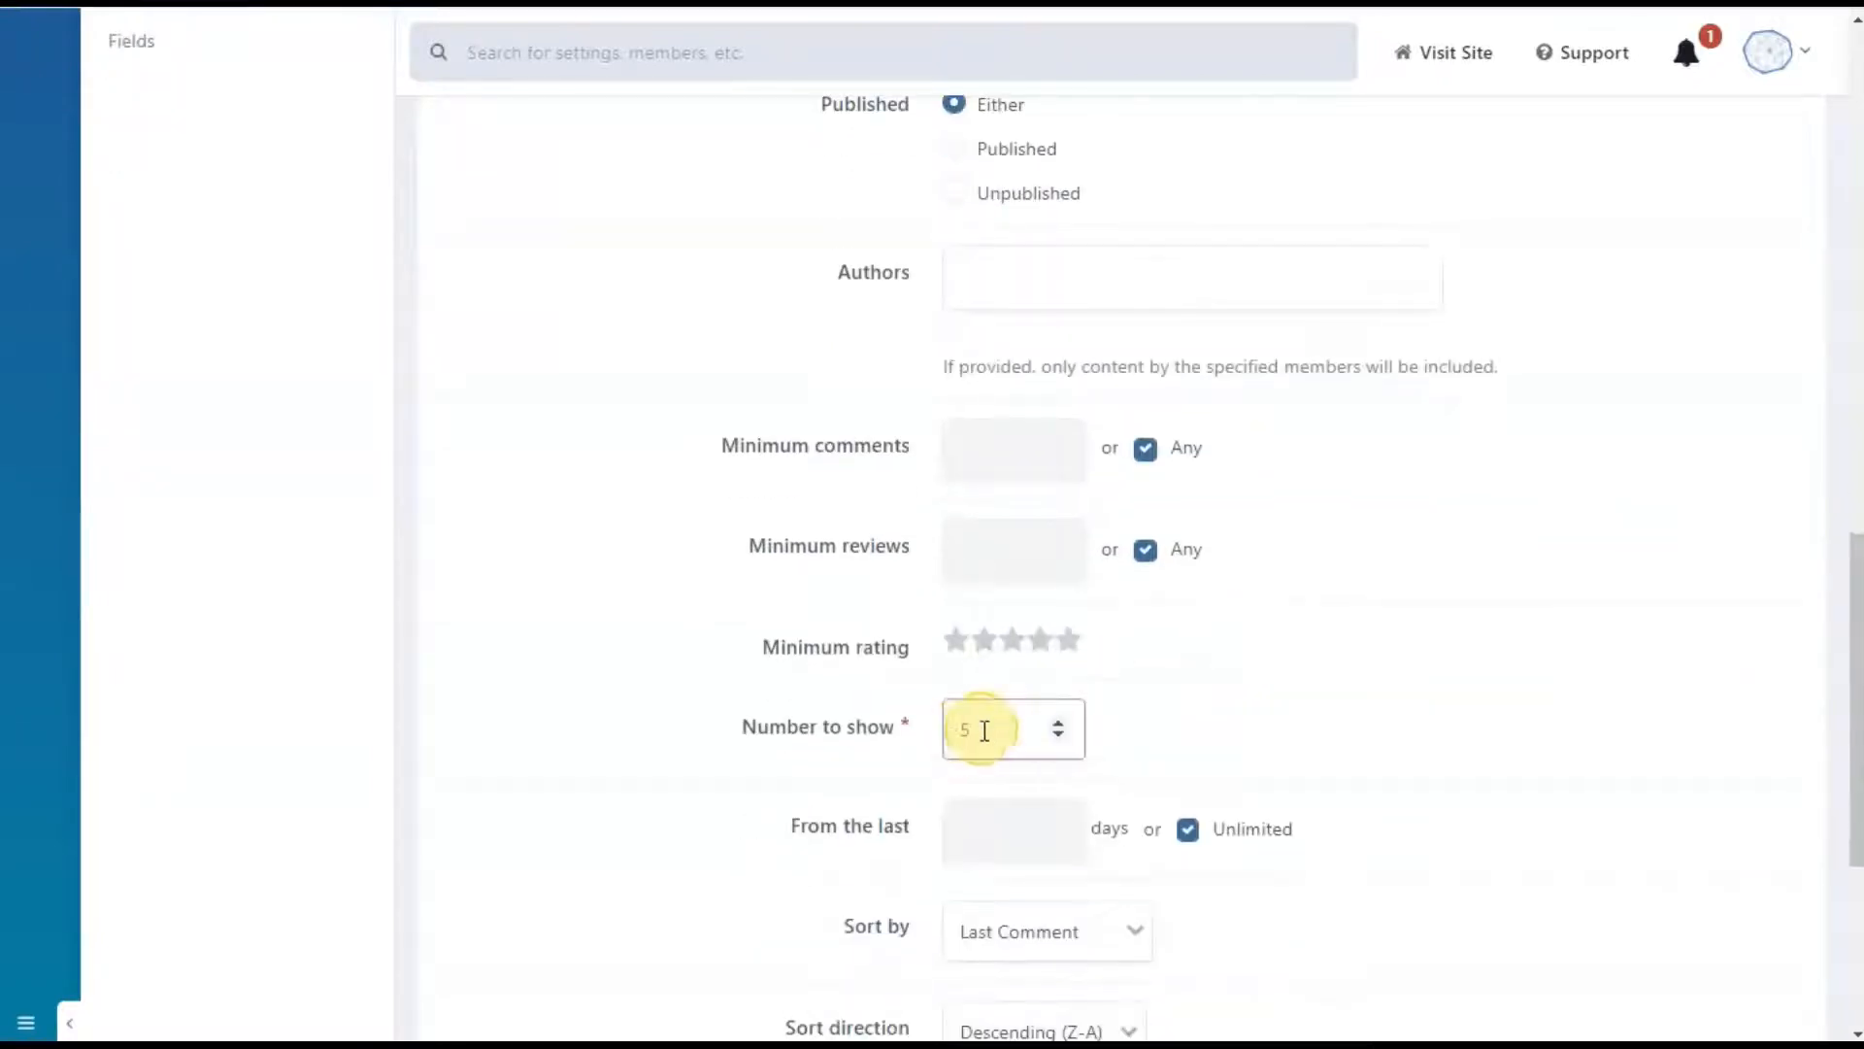
click(1057, 734)
click(1057, 734)
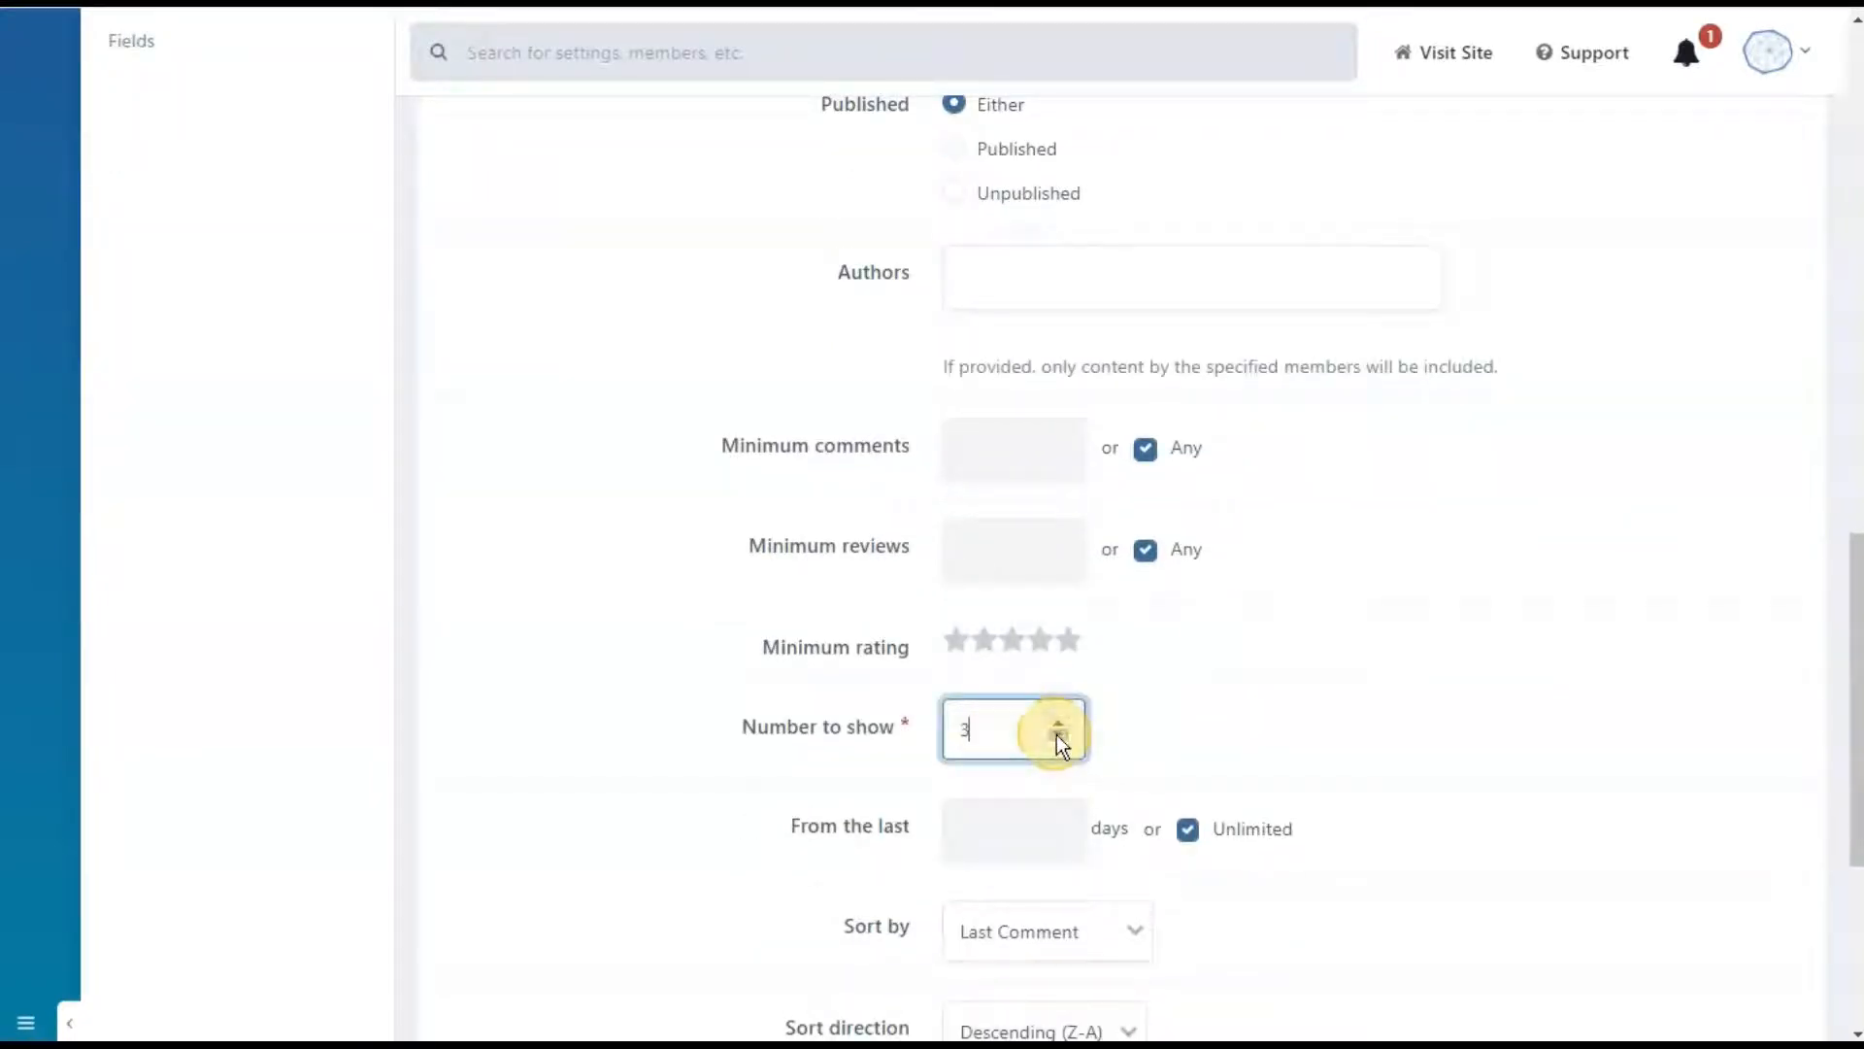
scroll(1369, 740, down, 5)
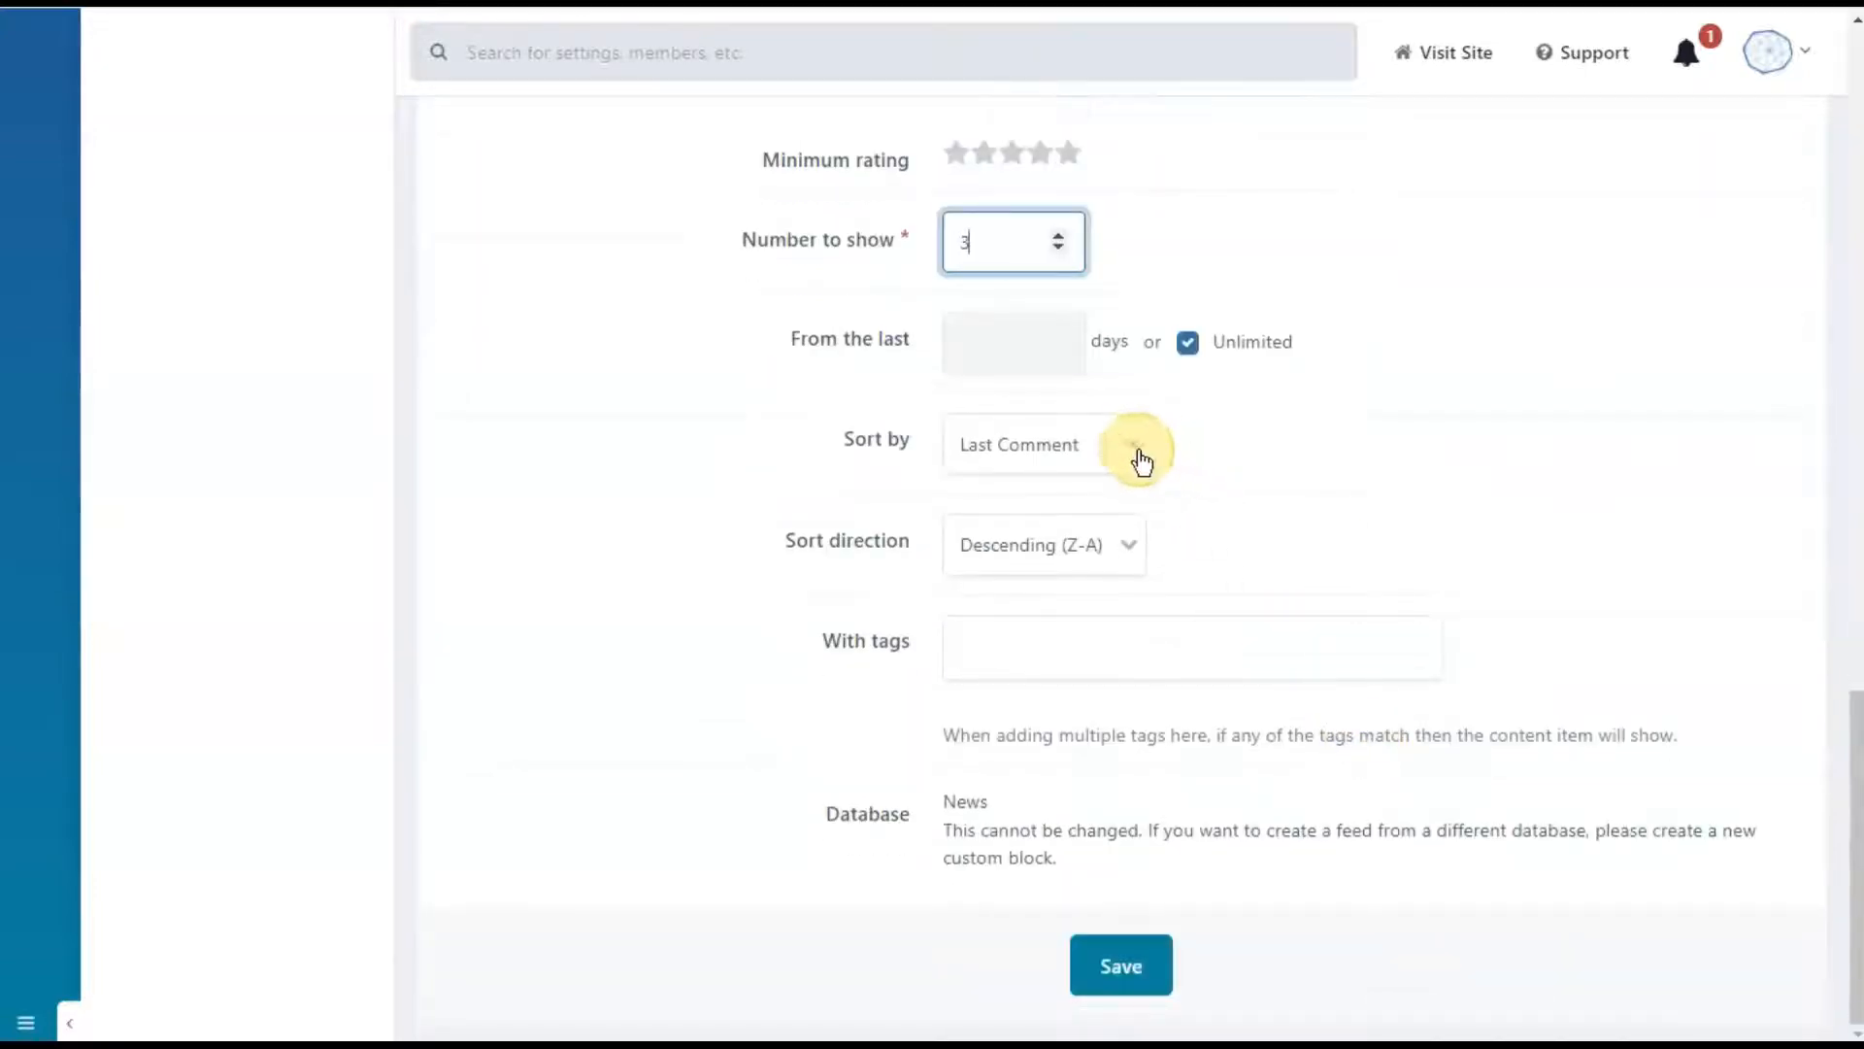
click(1138, 454)
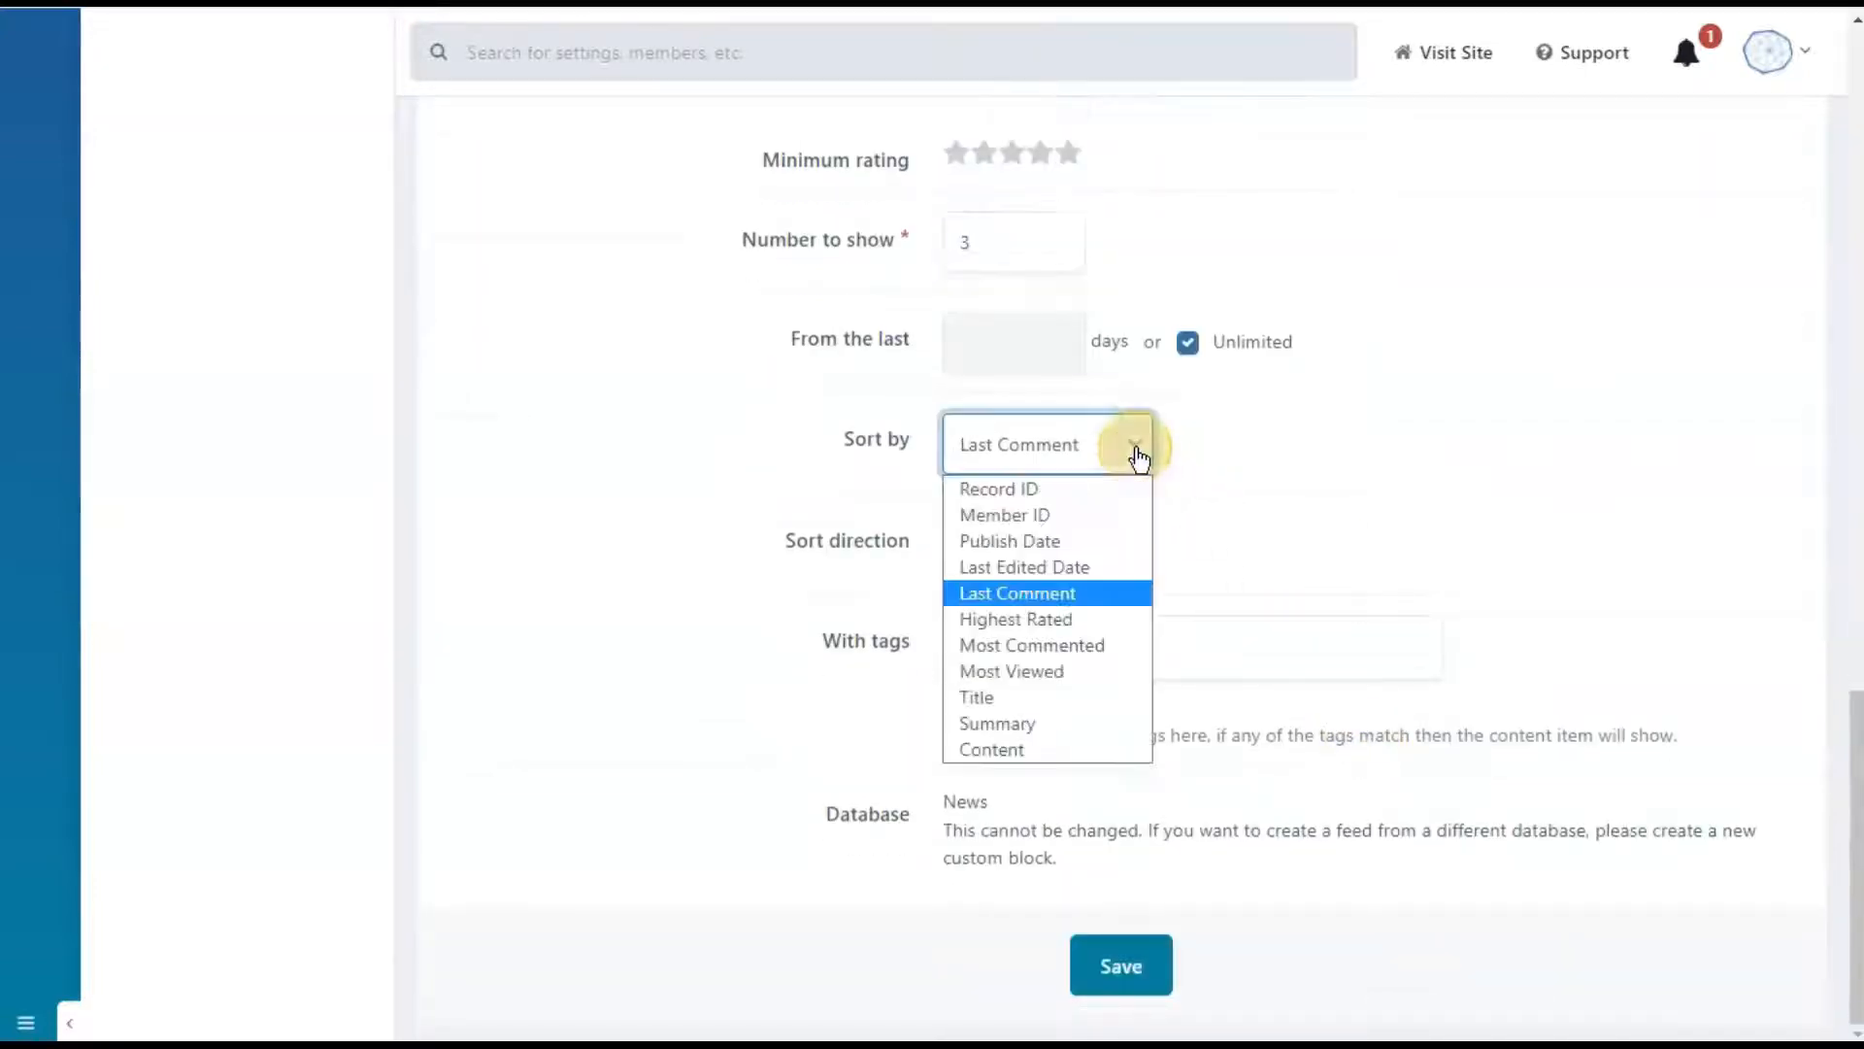
click(1088, 547)
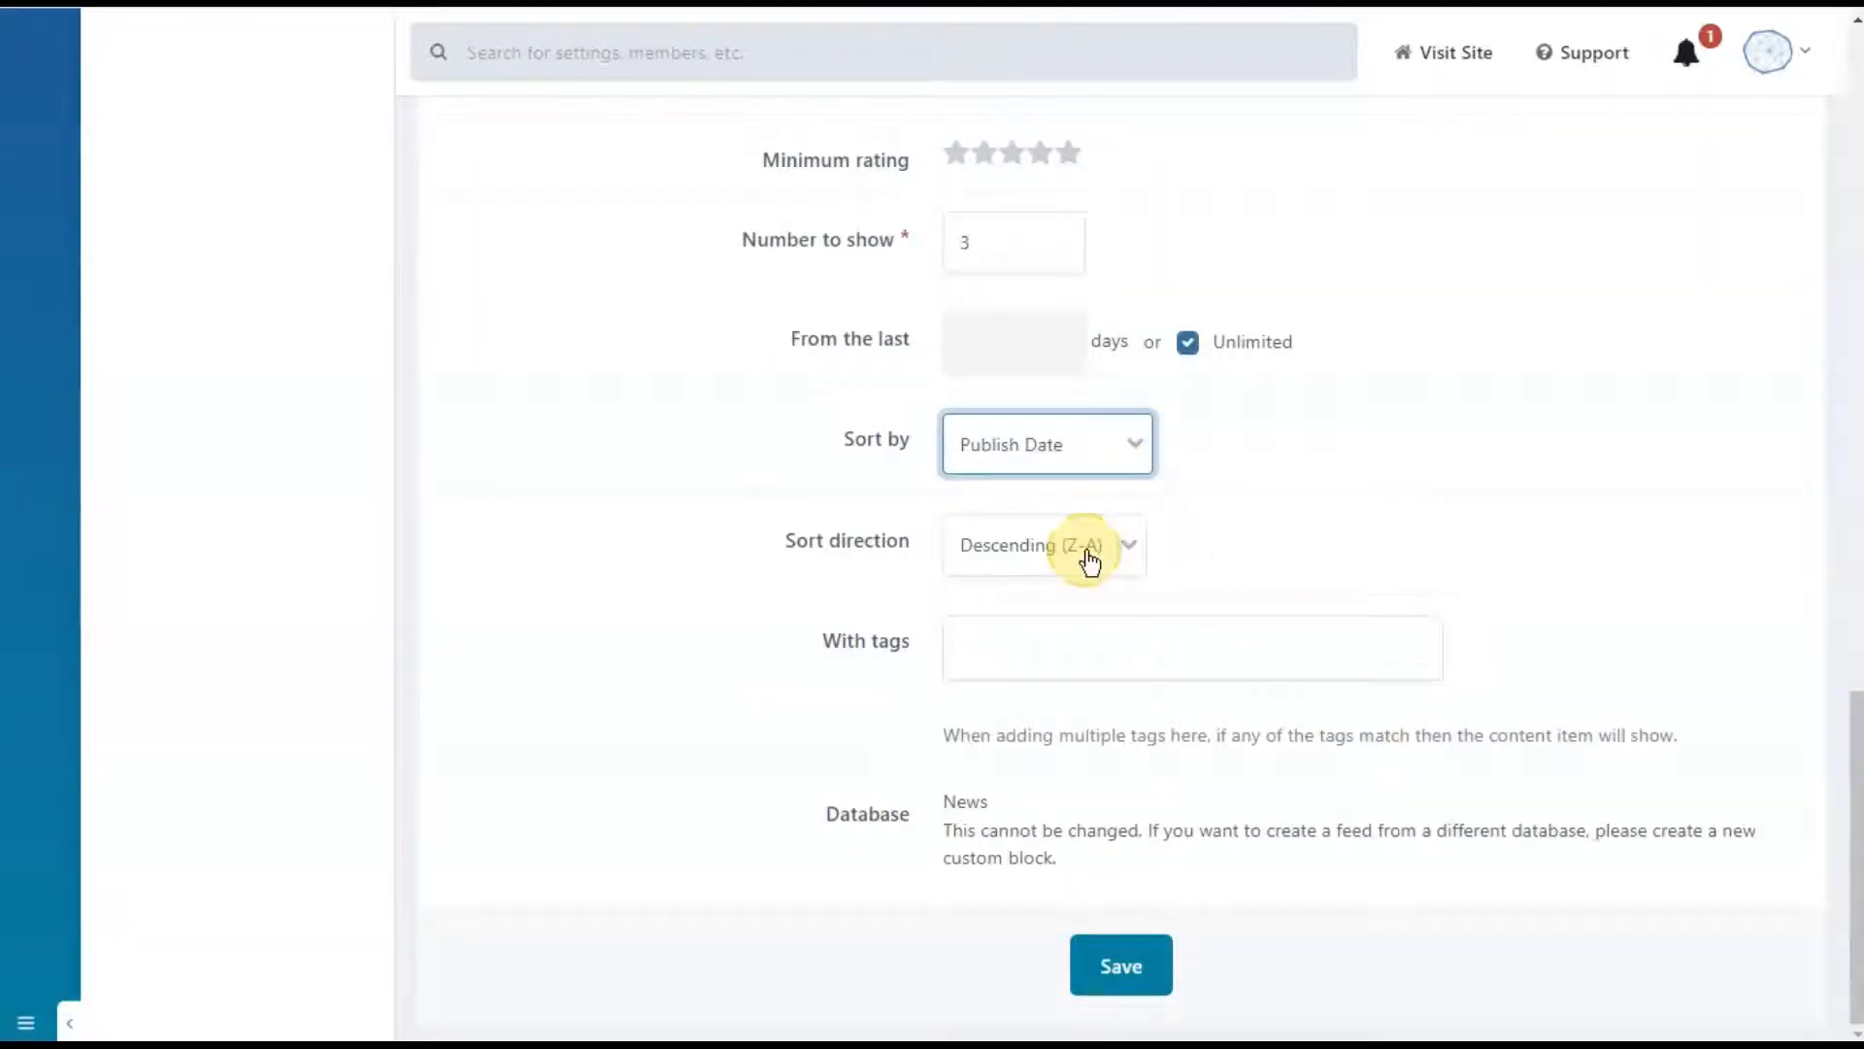
Step: Assign the fxpages_record_feed_style1 template to the block's content and save the block with view permission for all groups
scroll(1090, 561, up, 15)
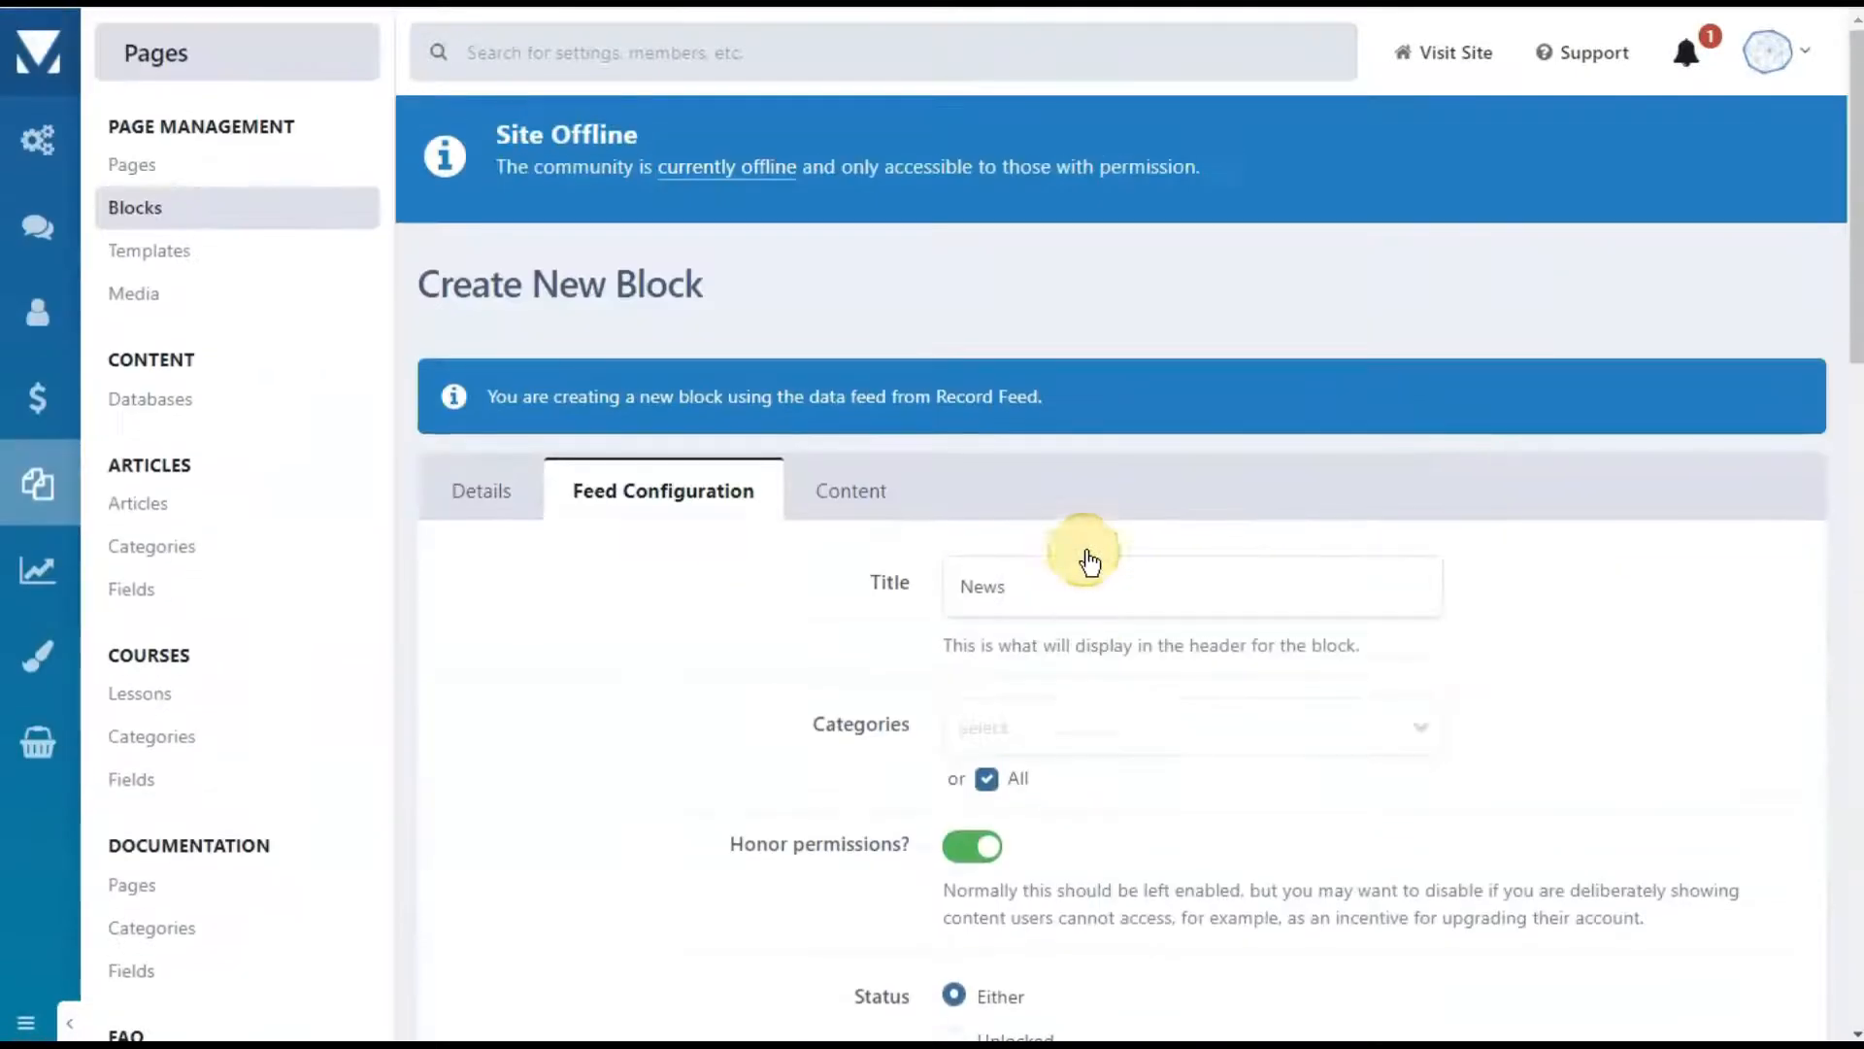
click(857, 491)
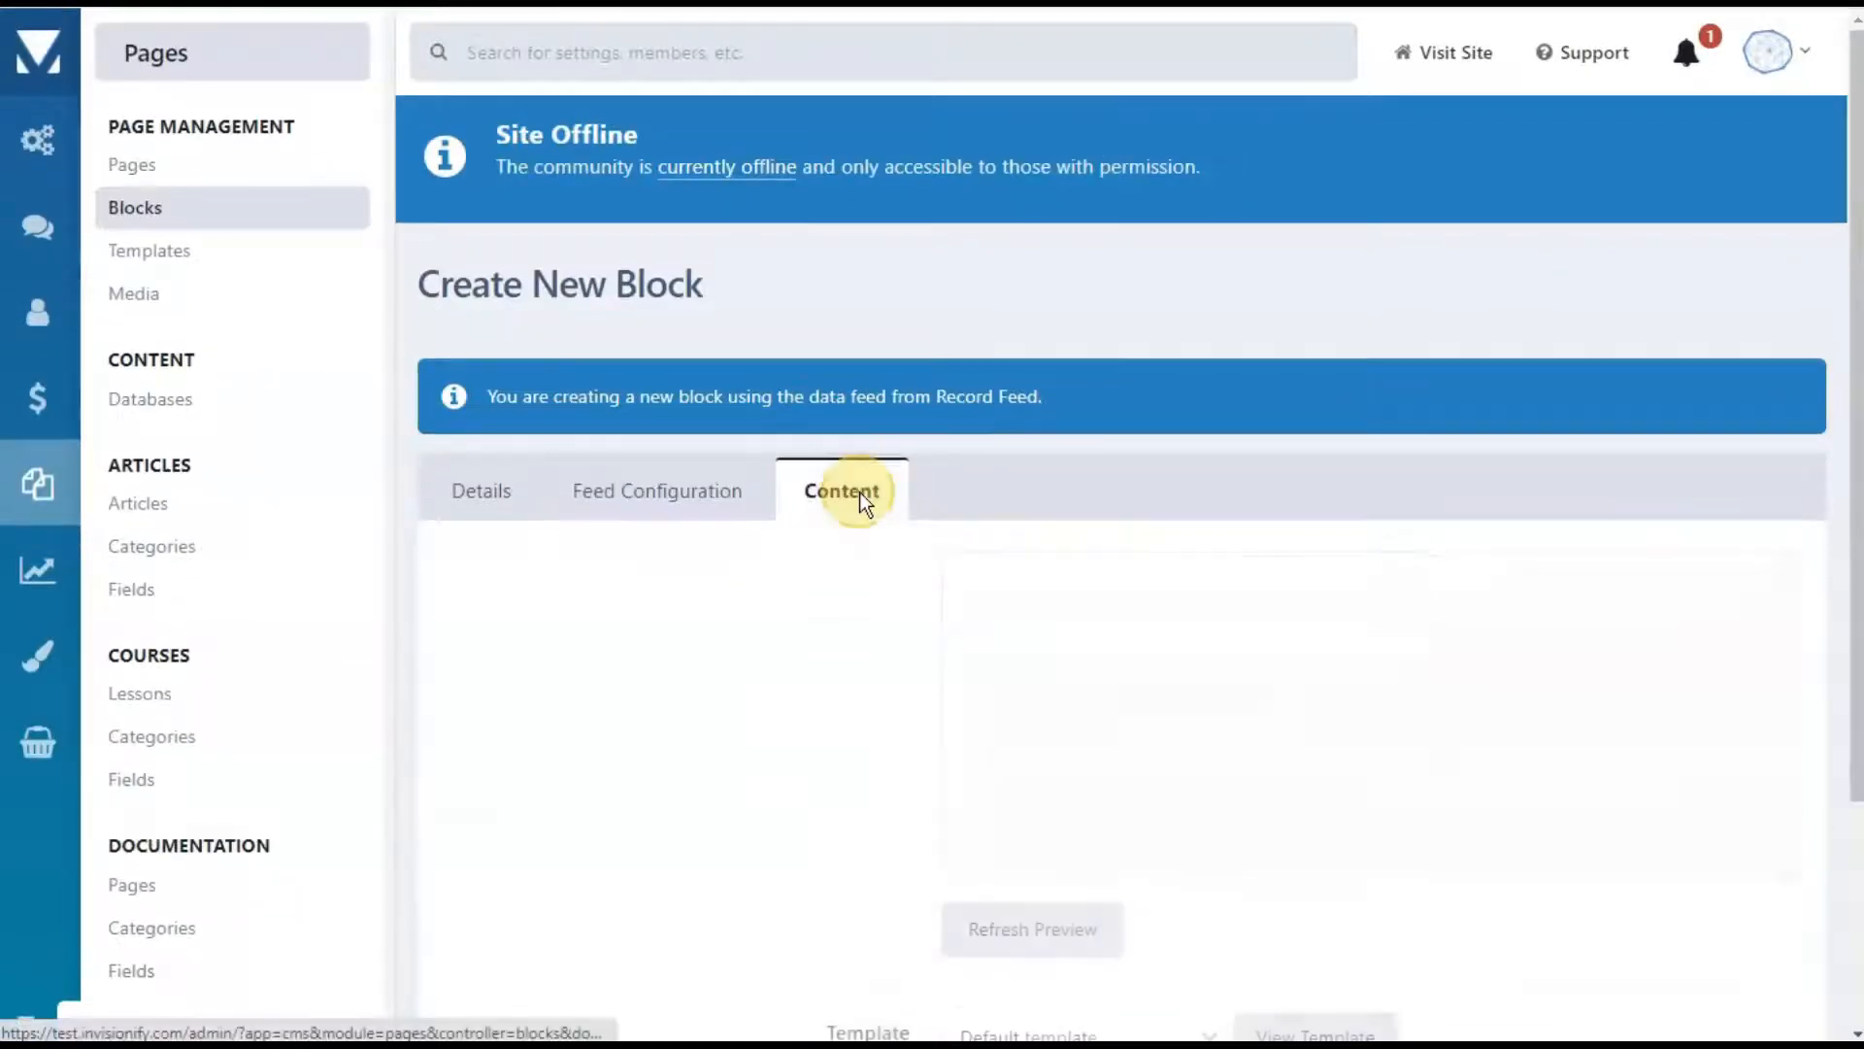
scroll(896, 602, down, 3)
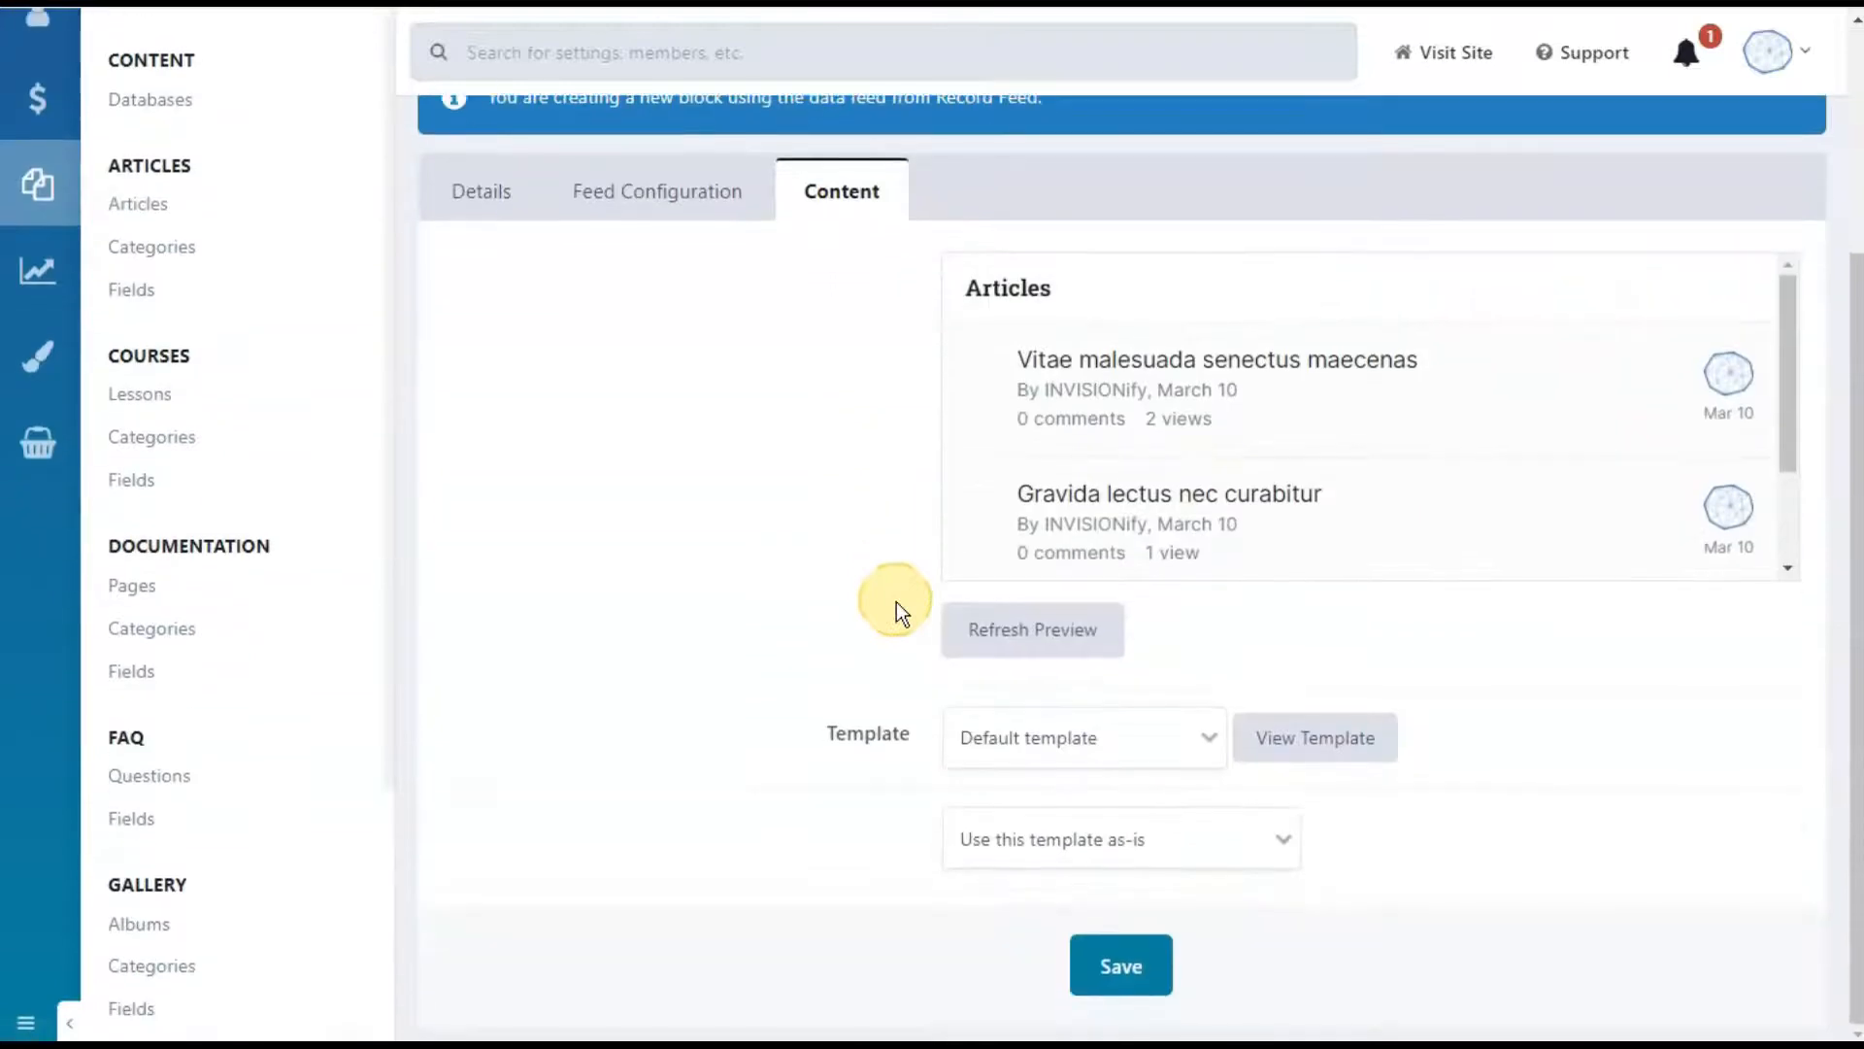
click(1209, 744)
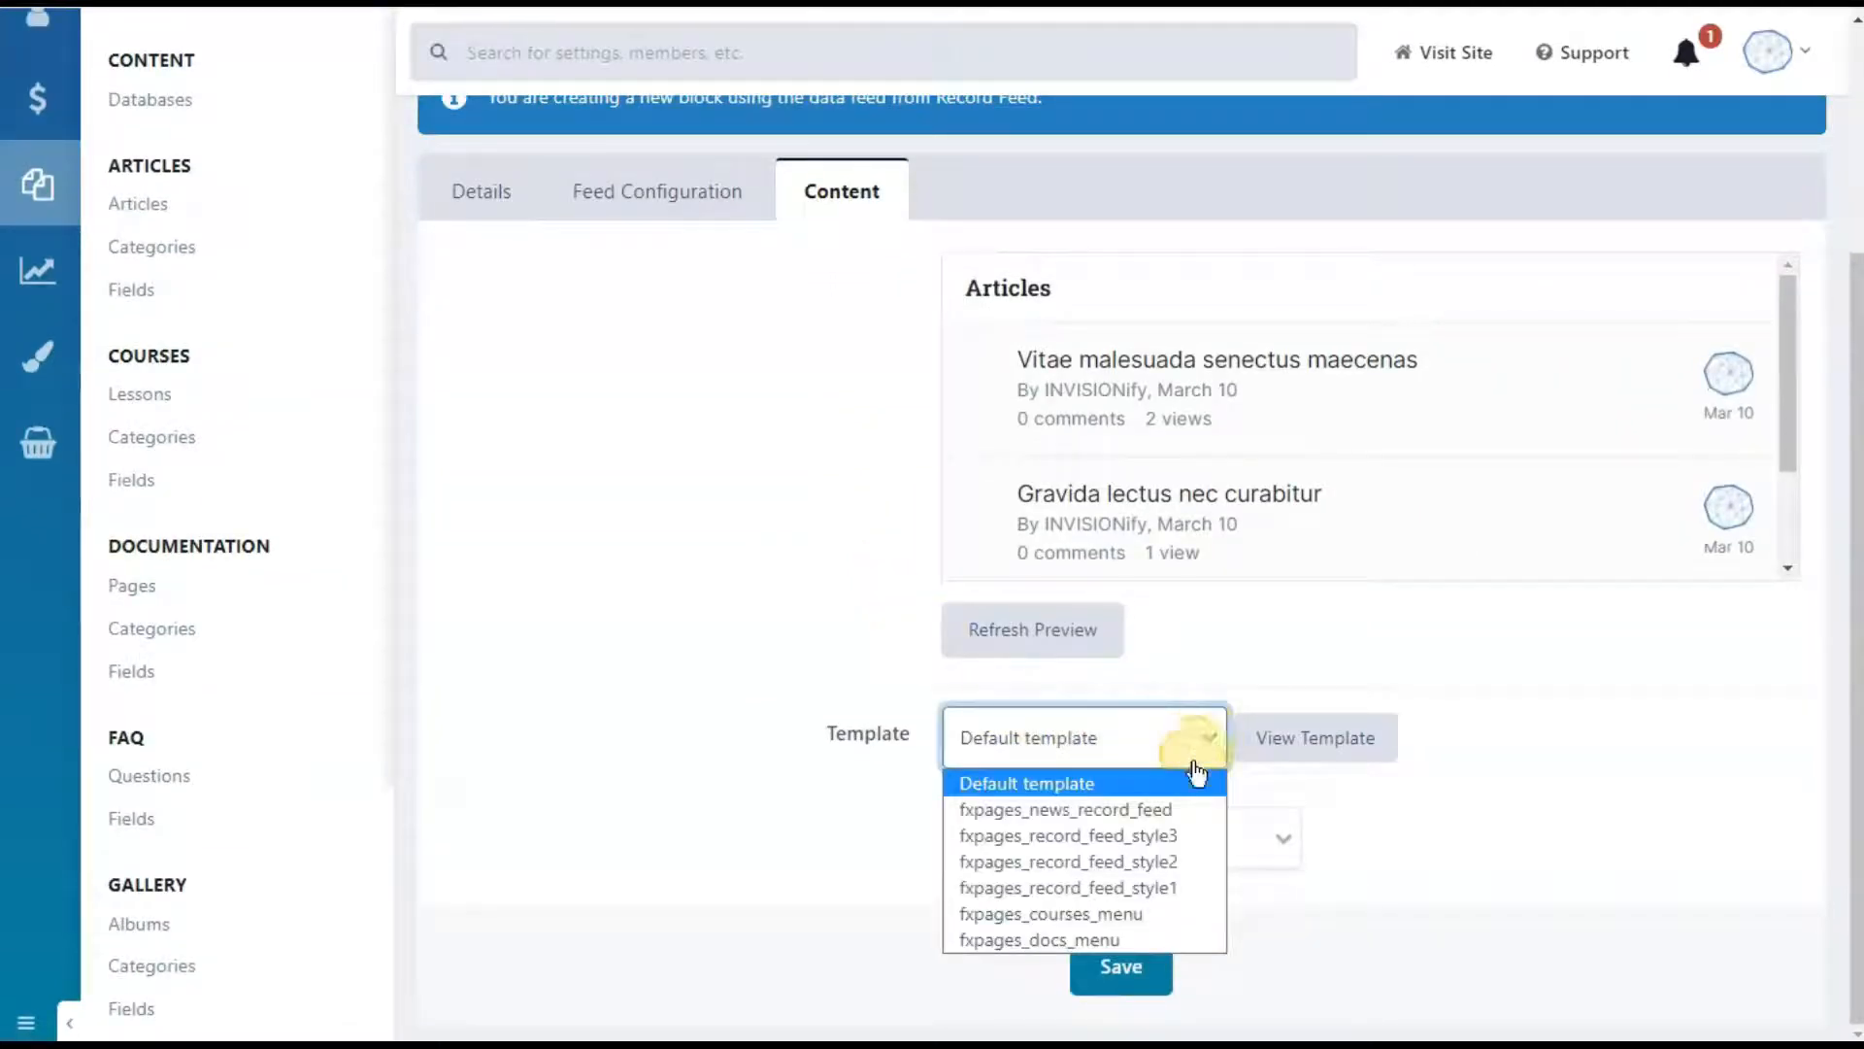
click(1172, 889)
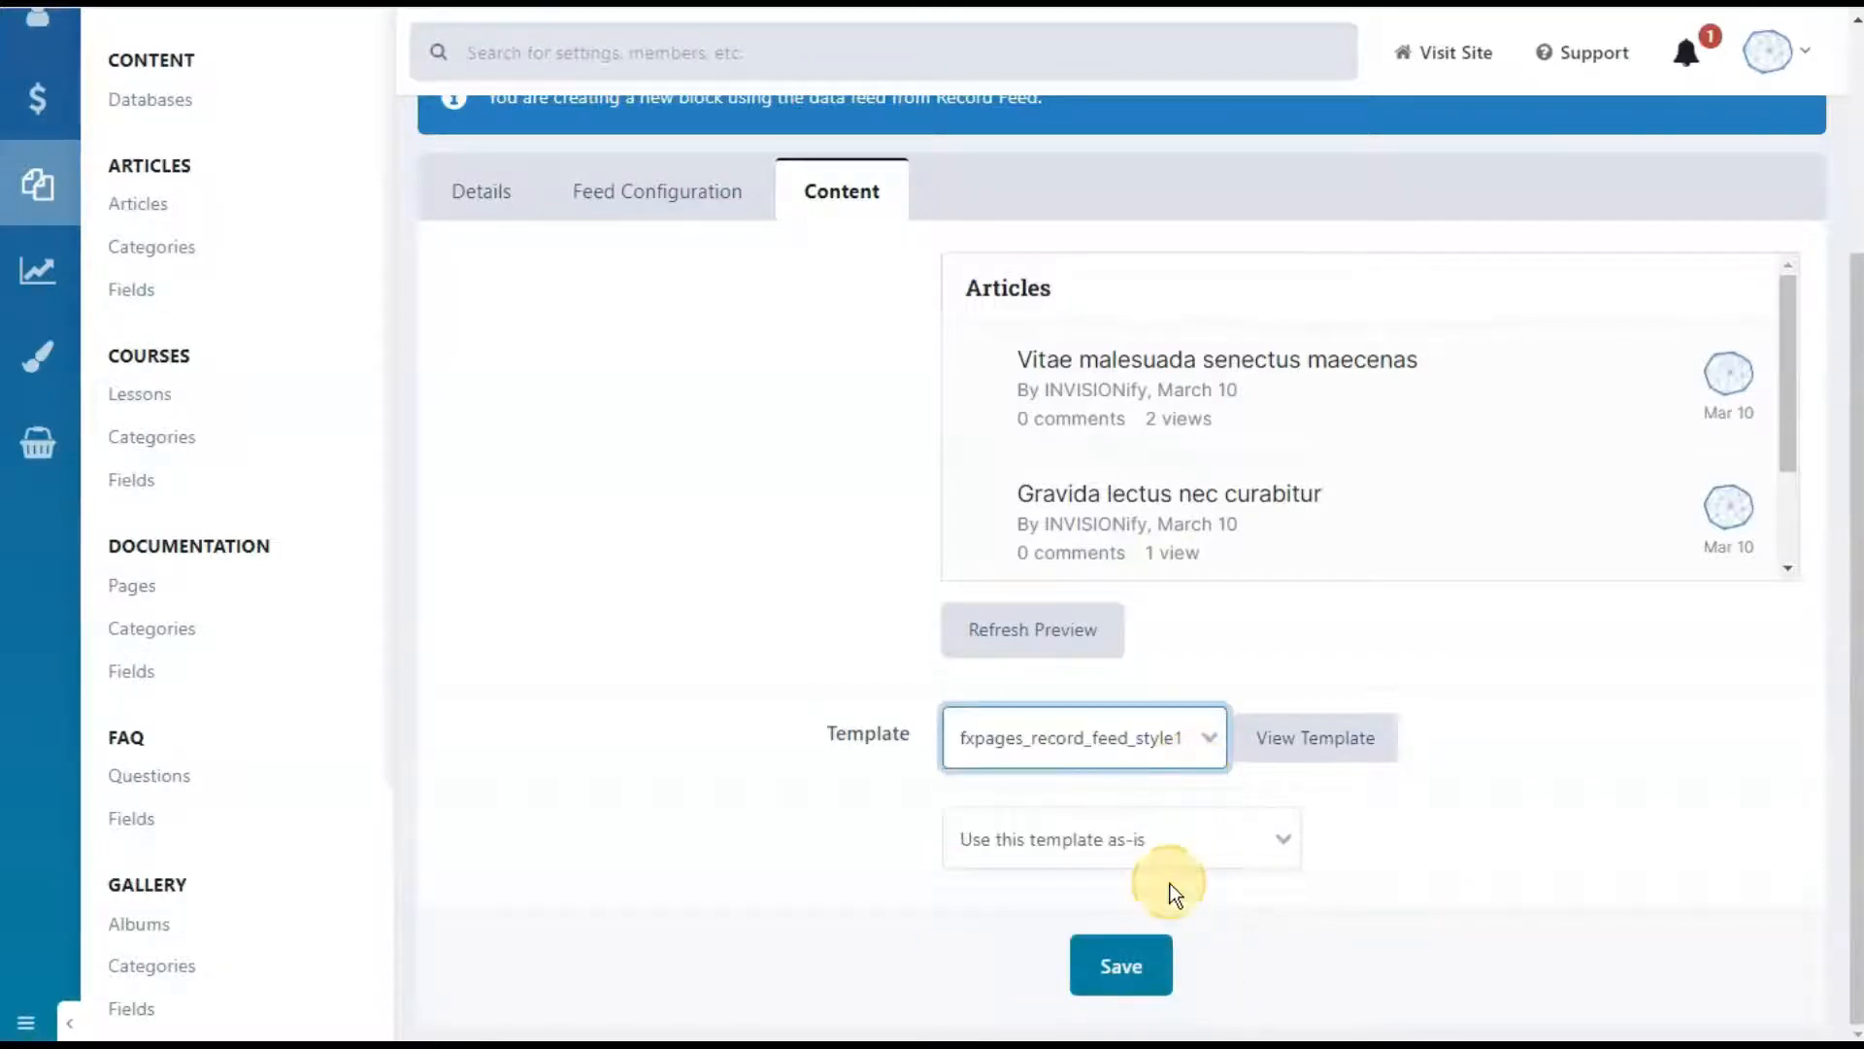
click(1121, 971)
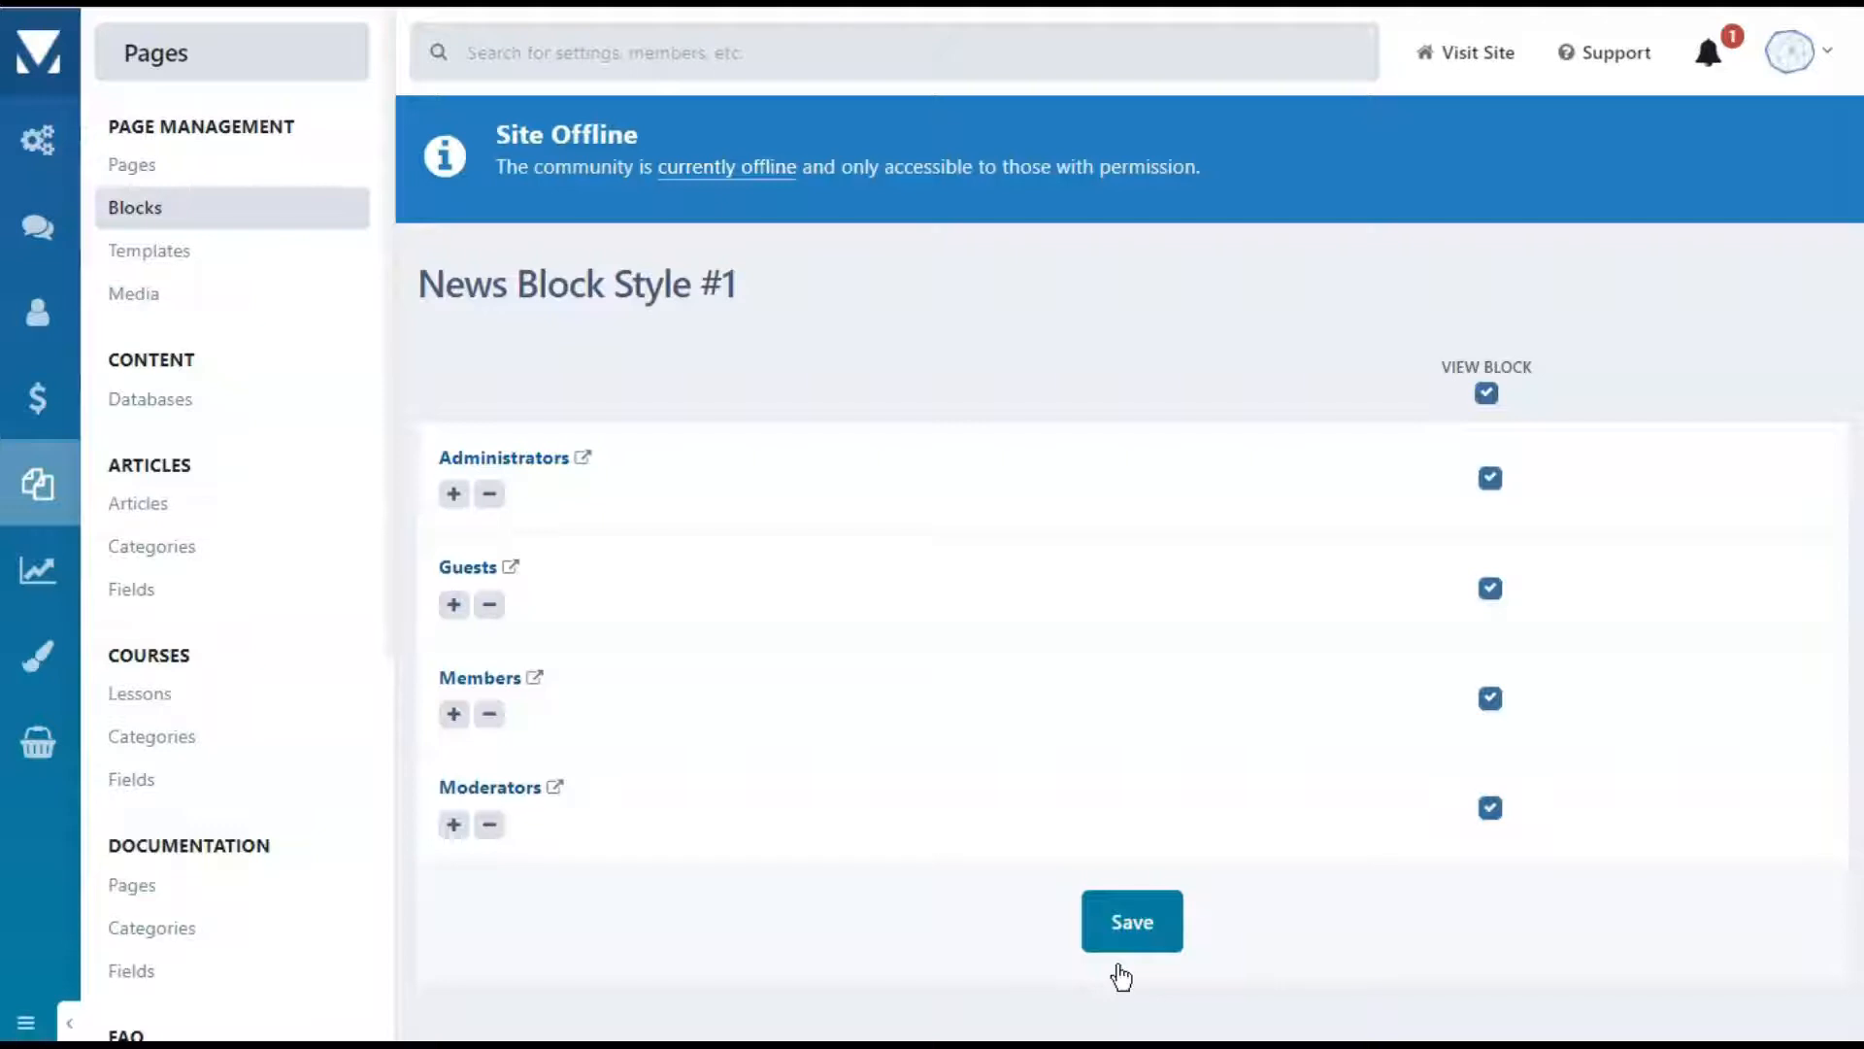
click(1122, 940)
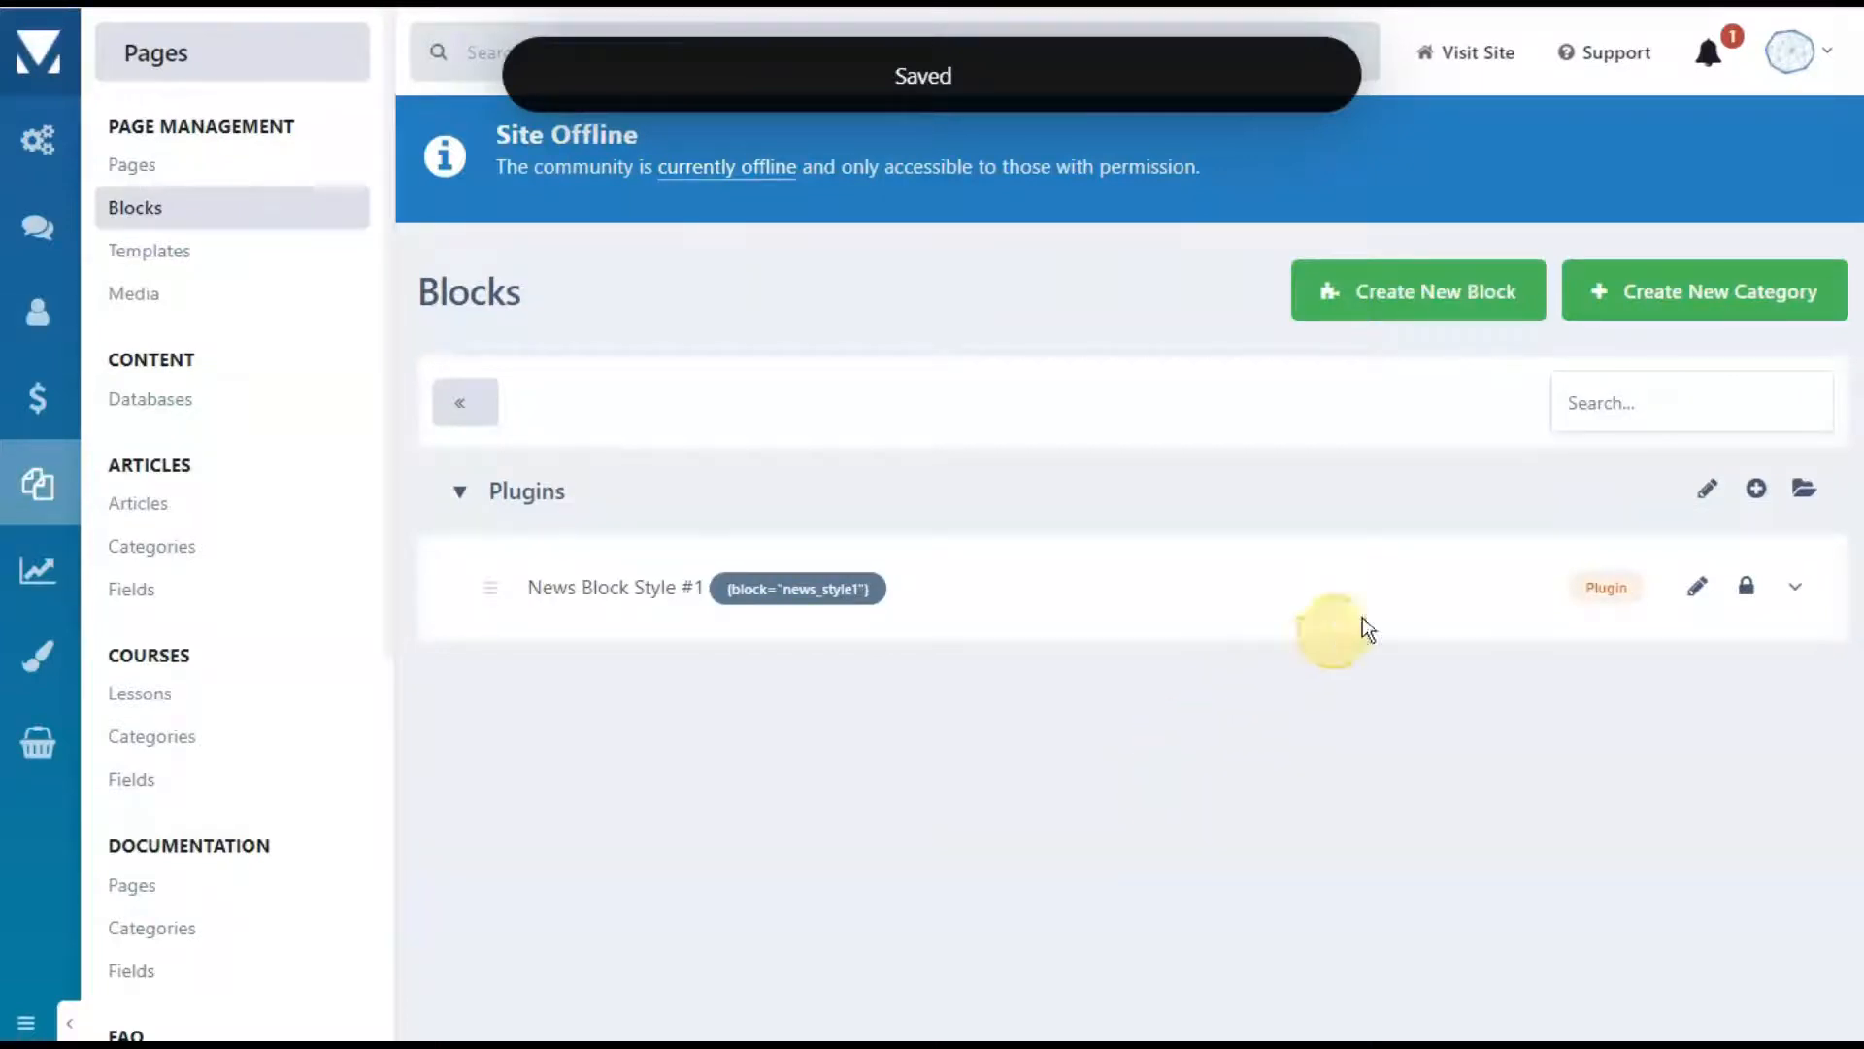
Step: Start a second plugin block in the Plugins category, again using the Feed from News plugin
click(1770, 493)
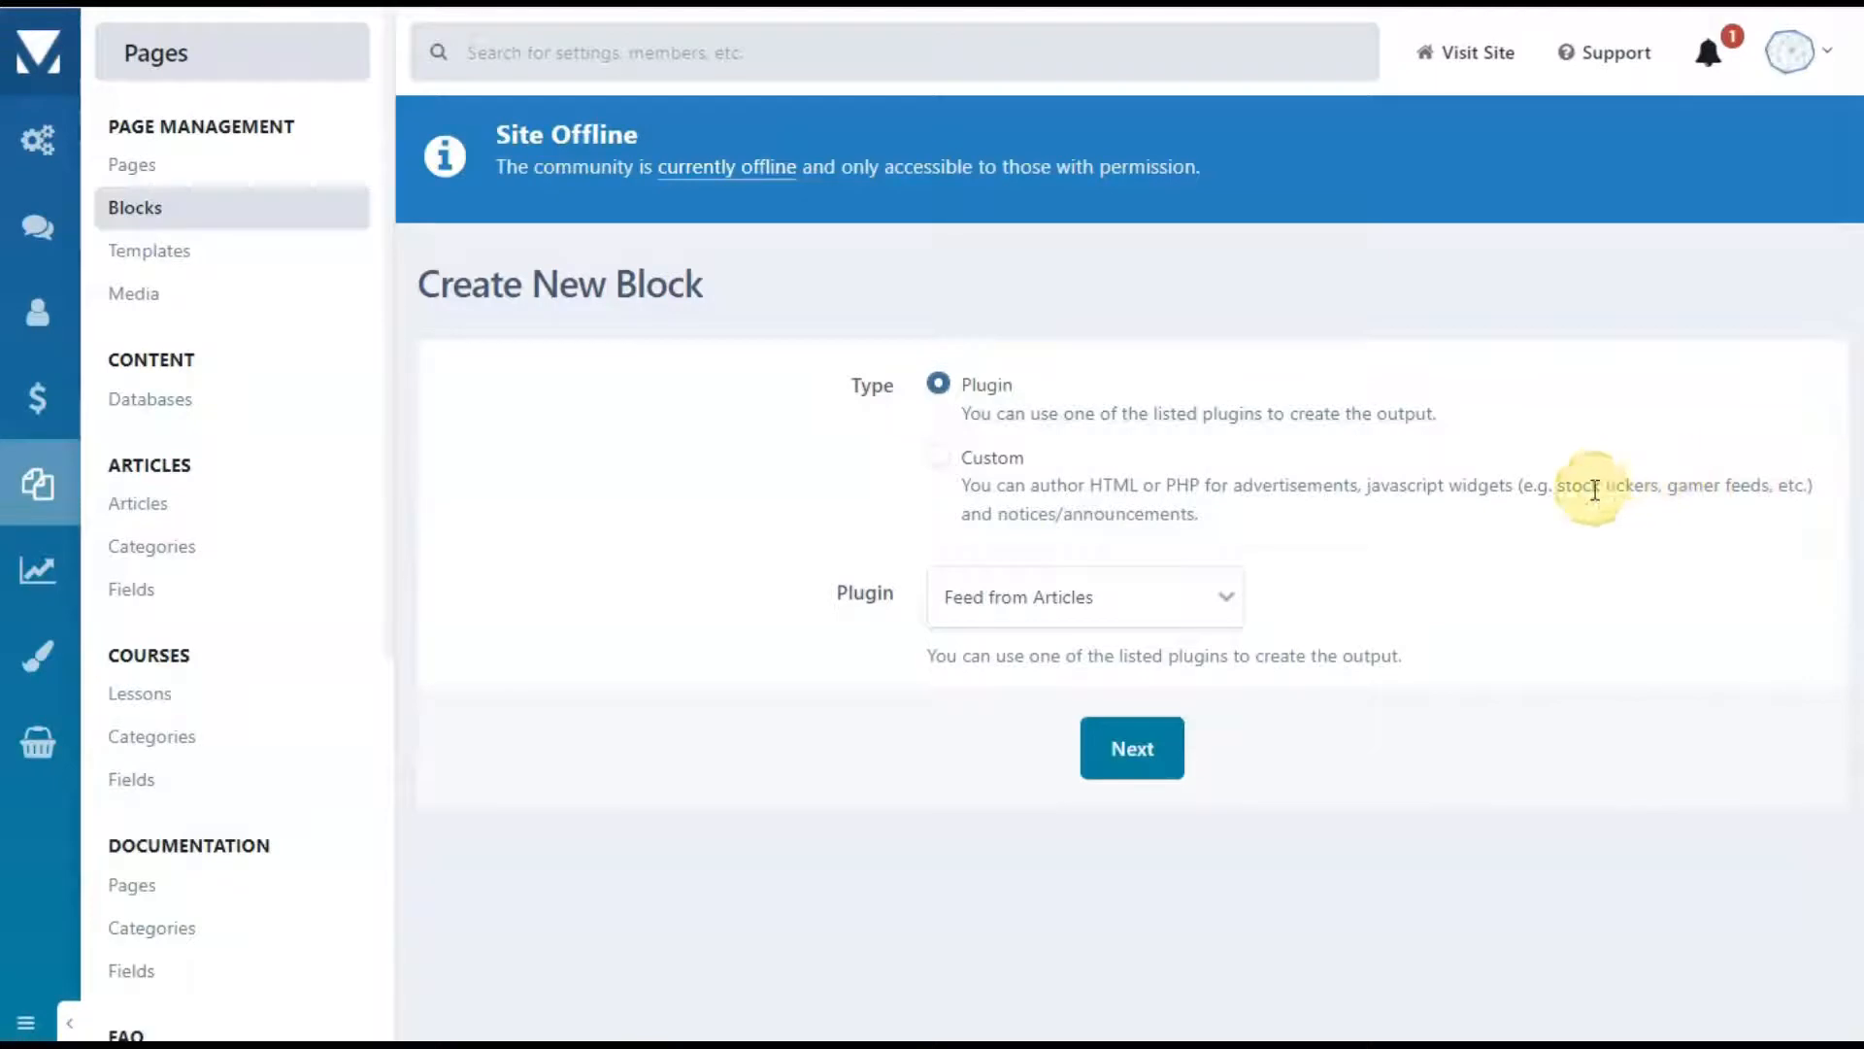
click(1236, 604)
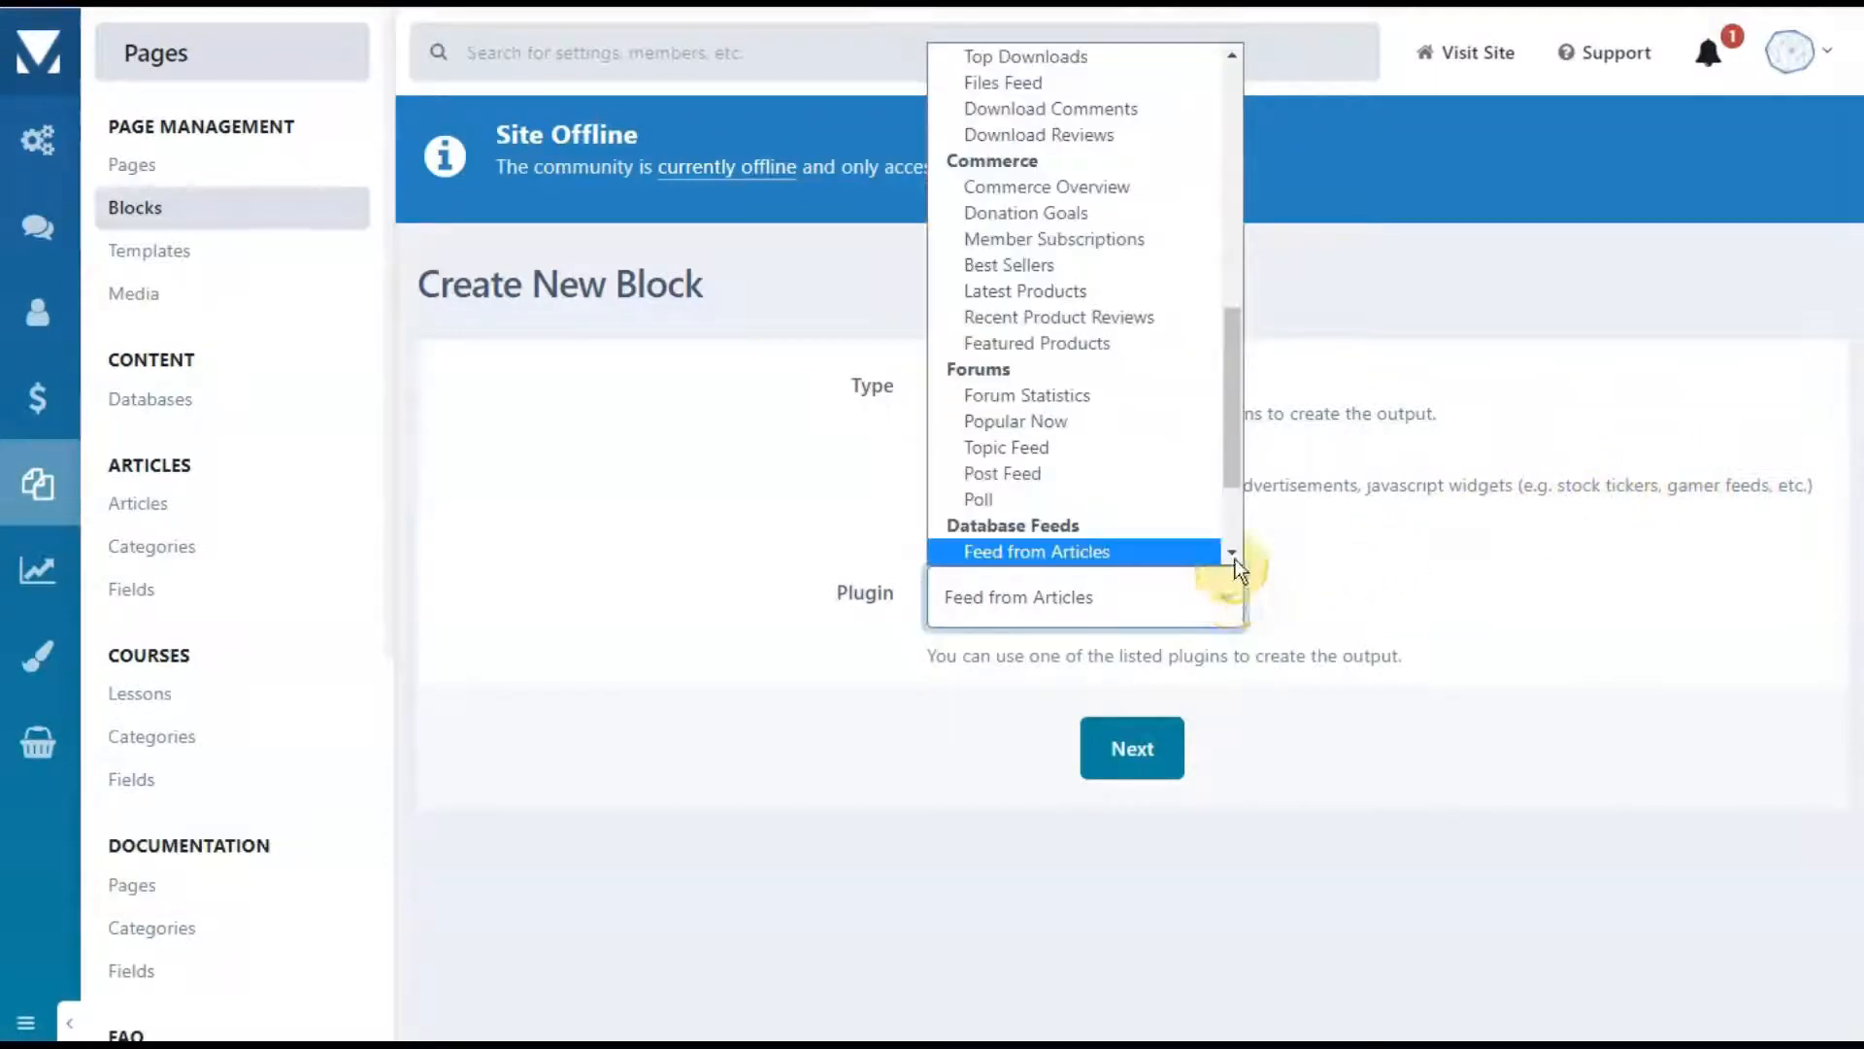
drag(1236, 466, 1241, 546)
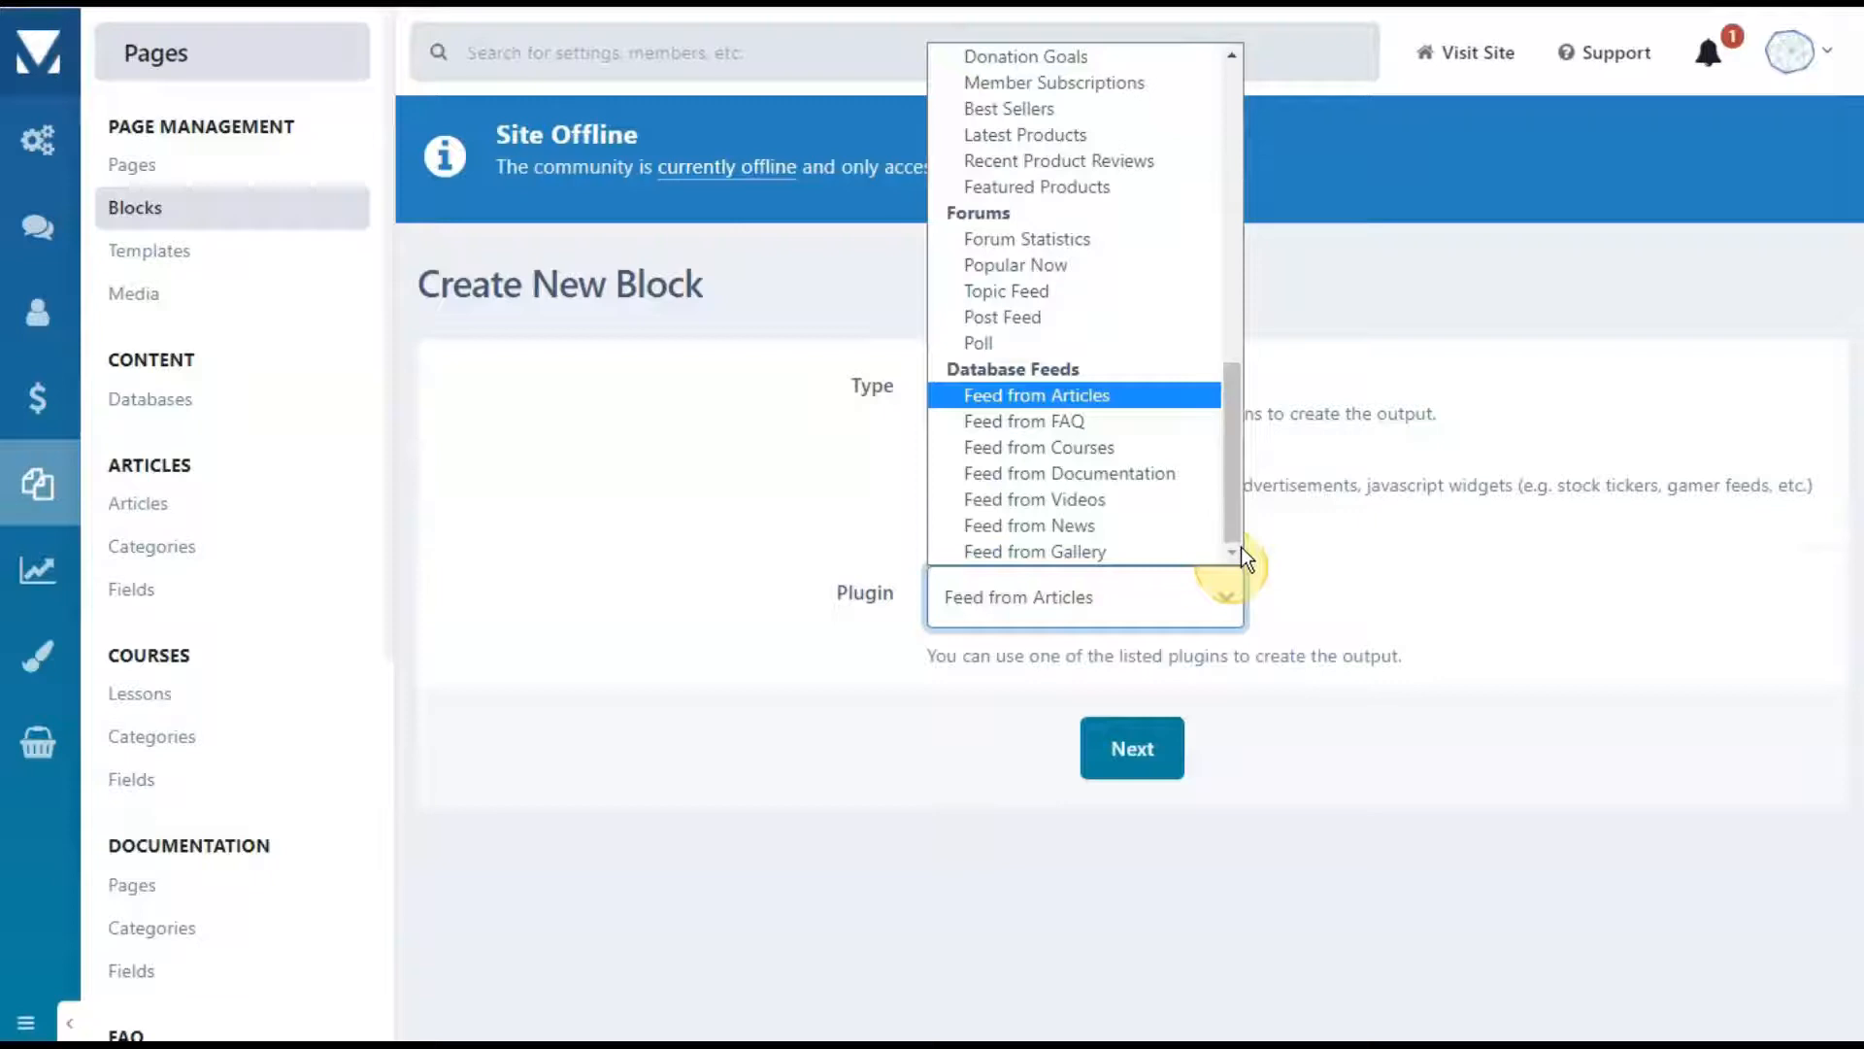
click(1143, 533)
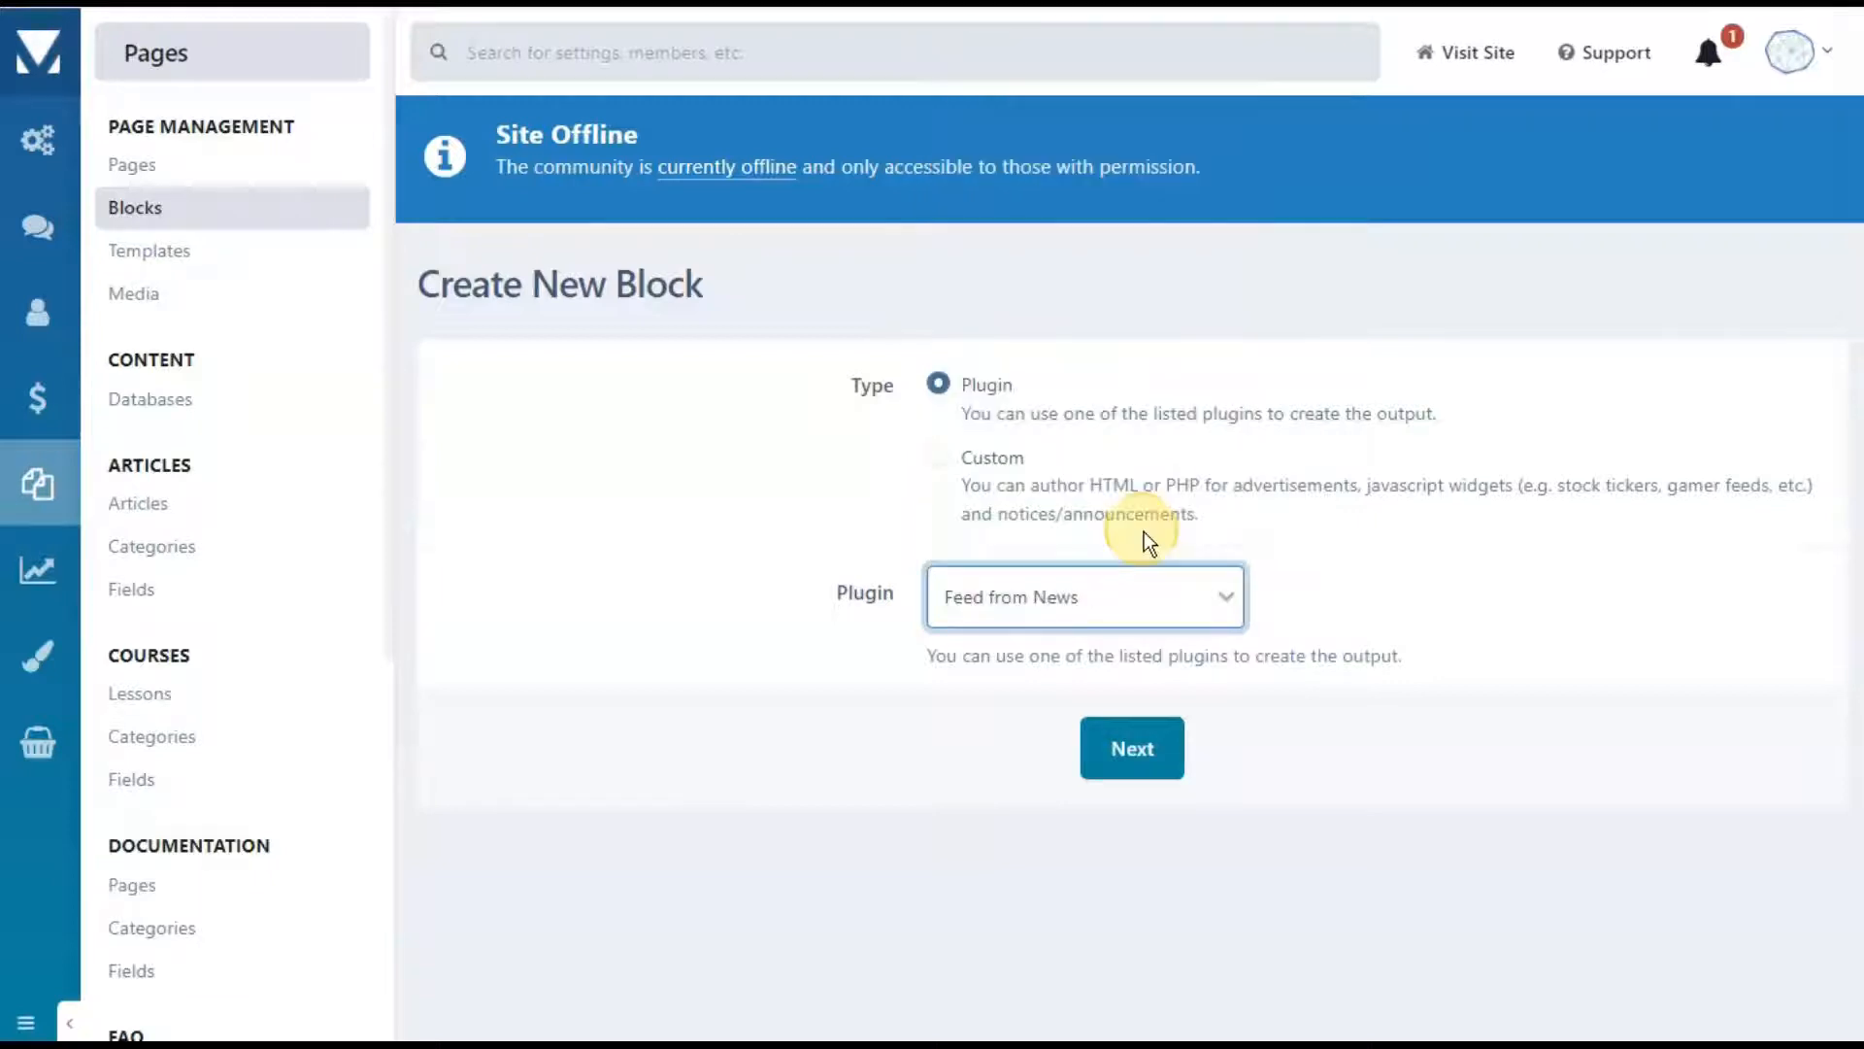
click(1134, 750)
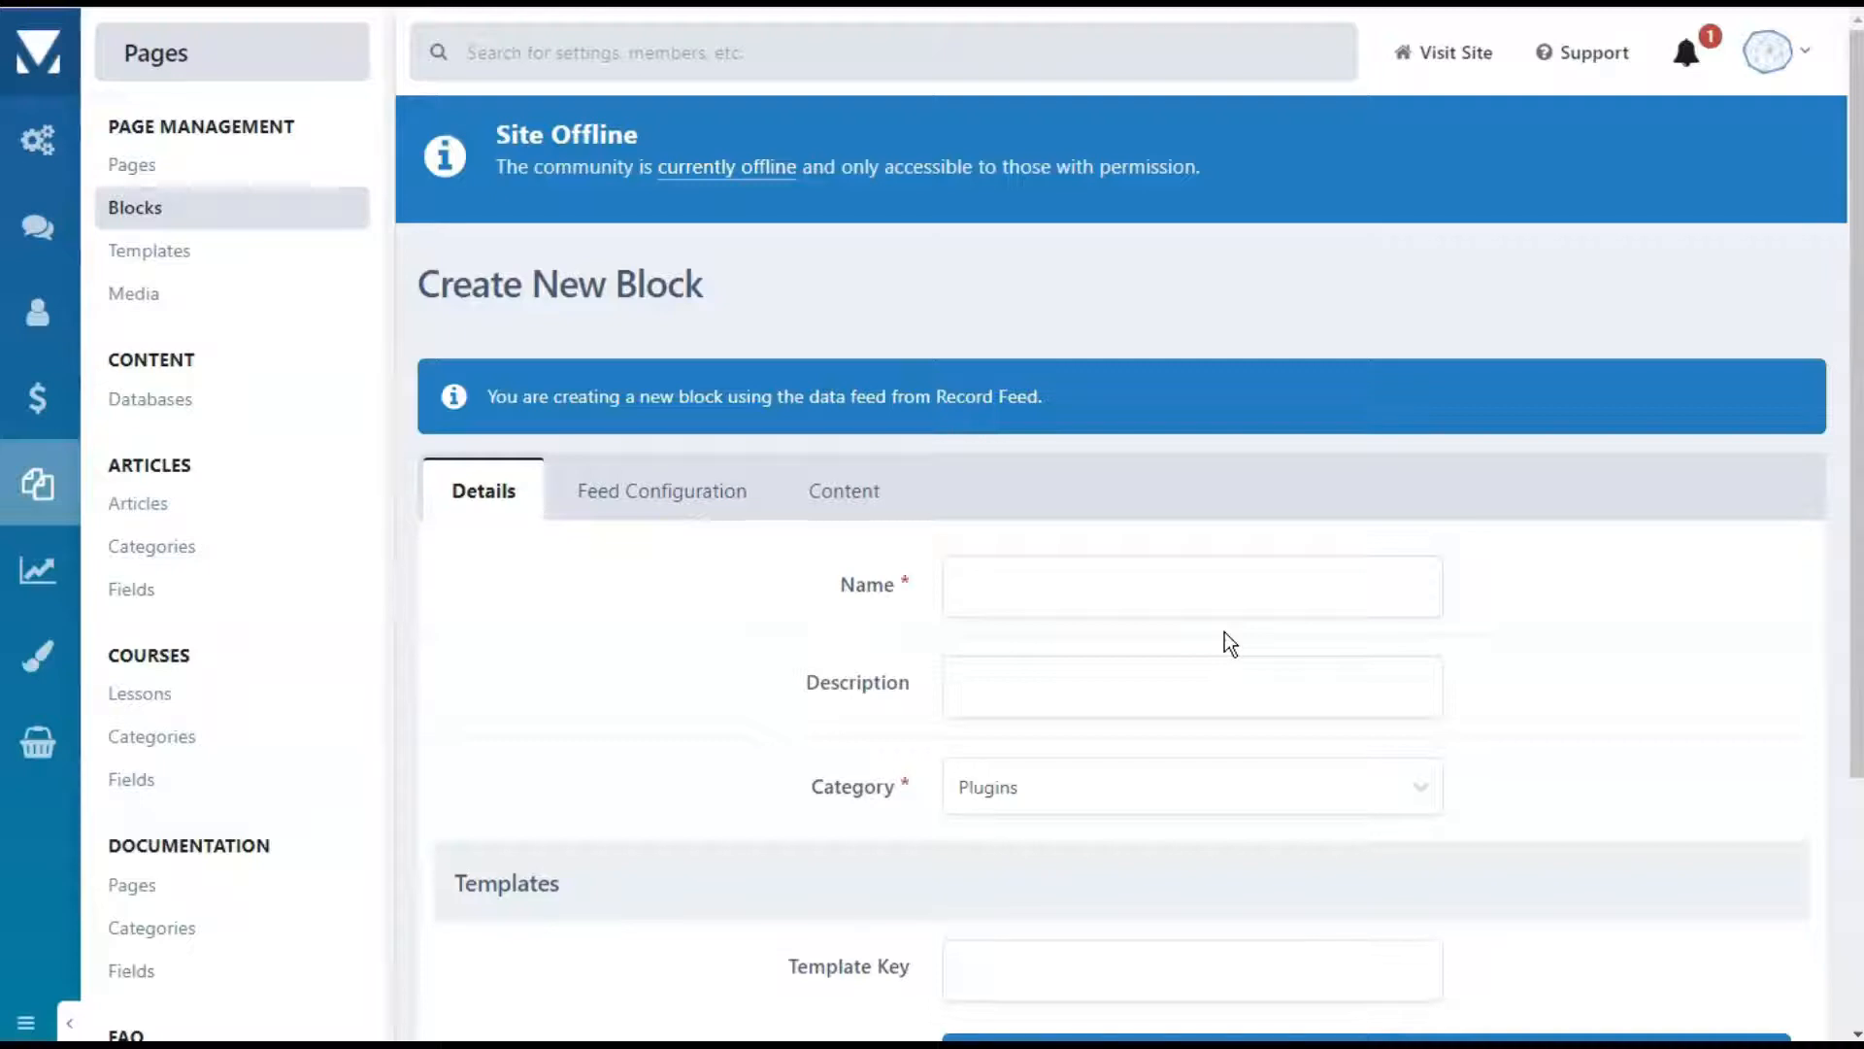
Step: Name the second block "News Style #2" and set its template key to news_style2
click(1138, 591)
click(1134, 590)
text(News Style #2)
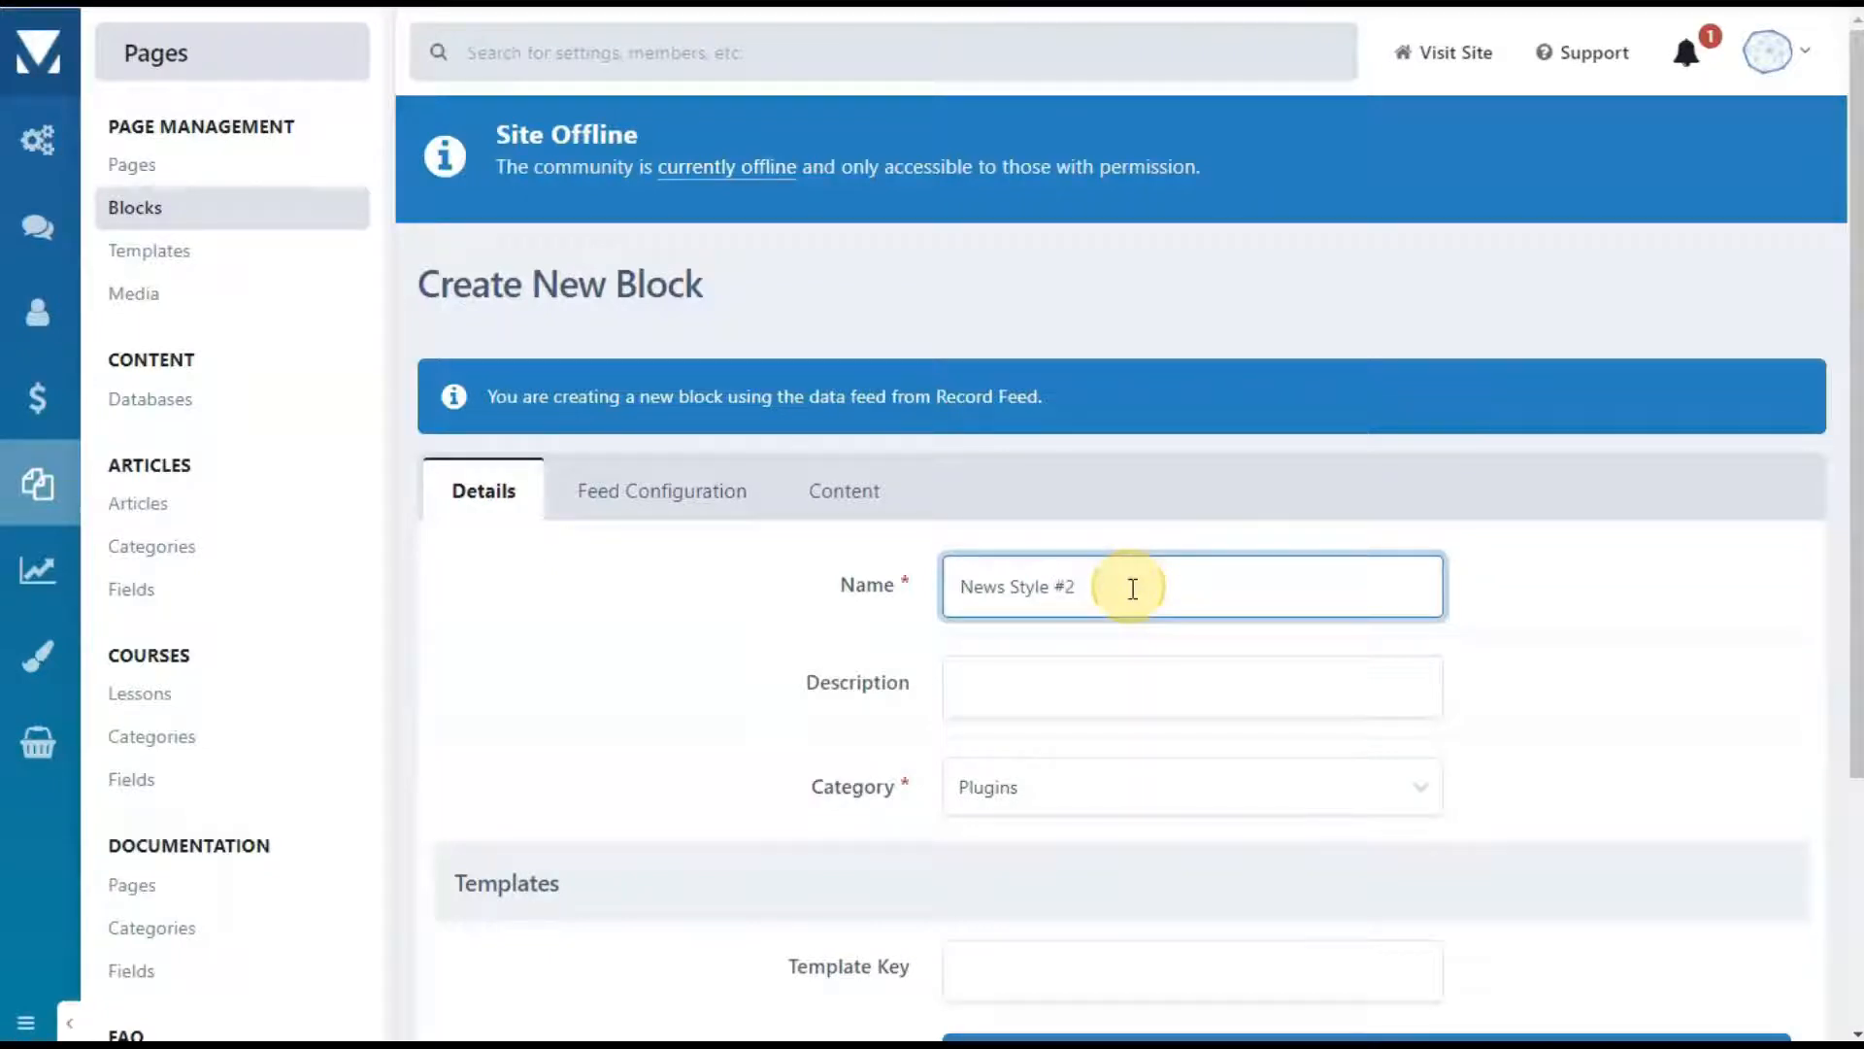
click(993, 968)
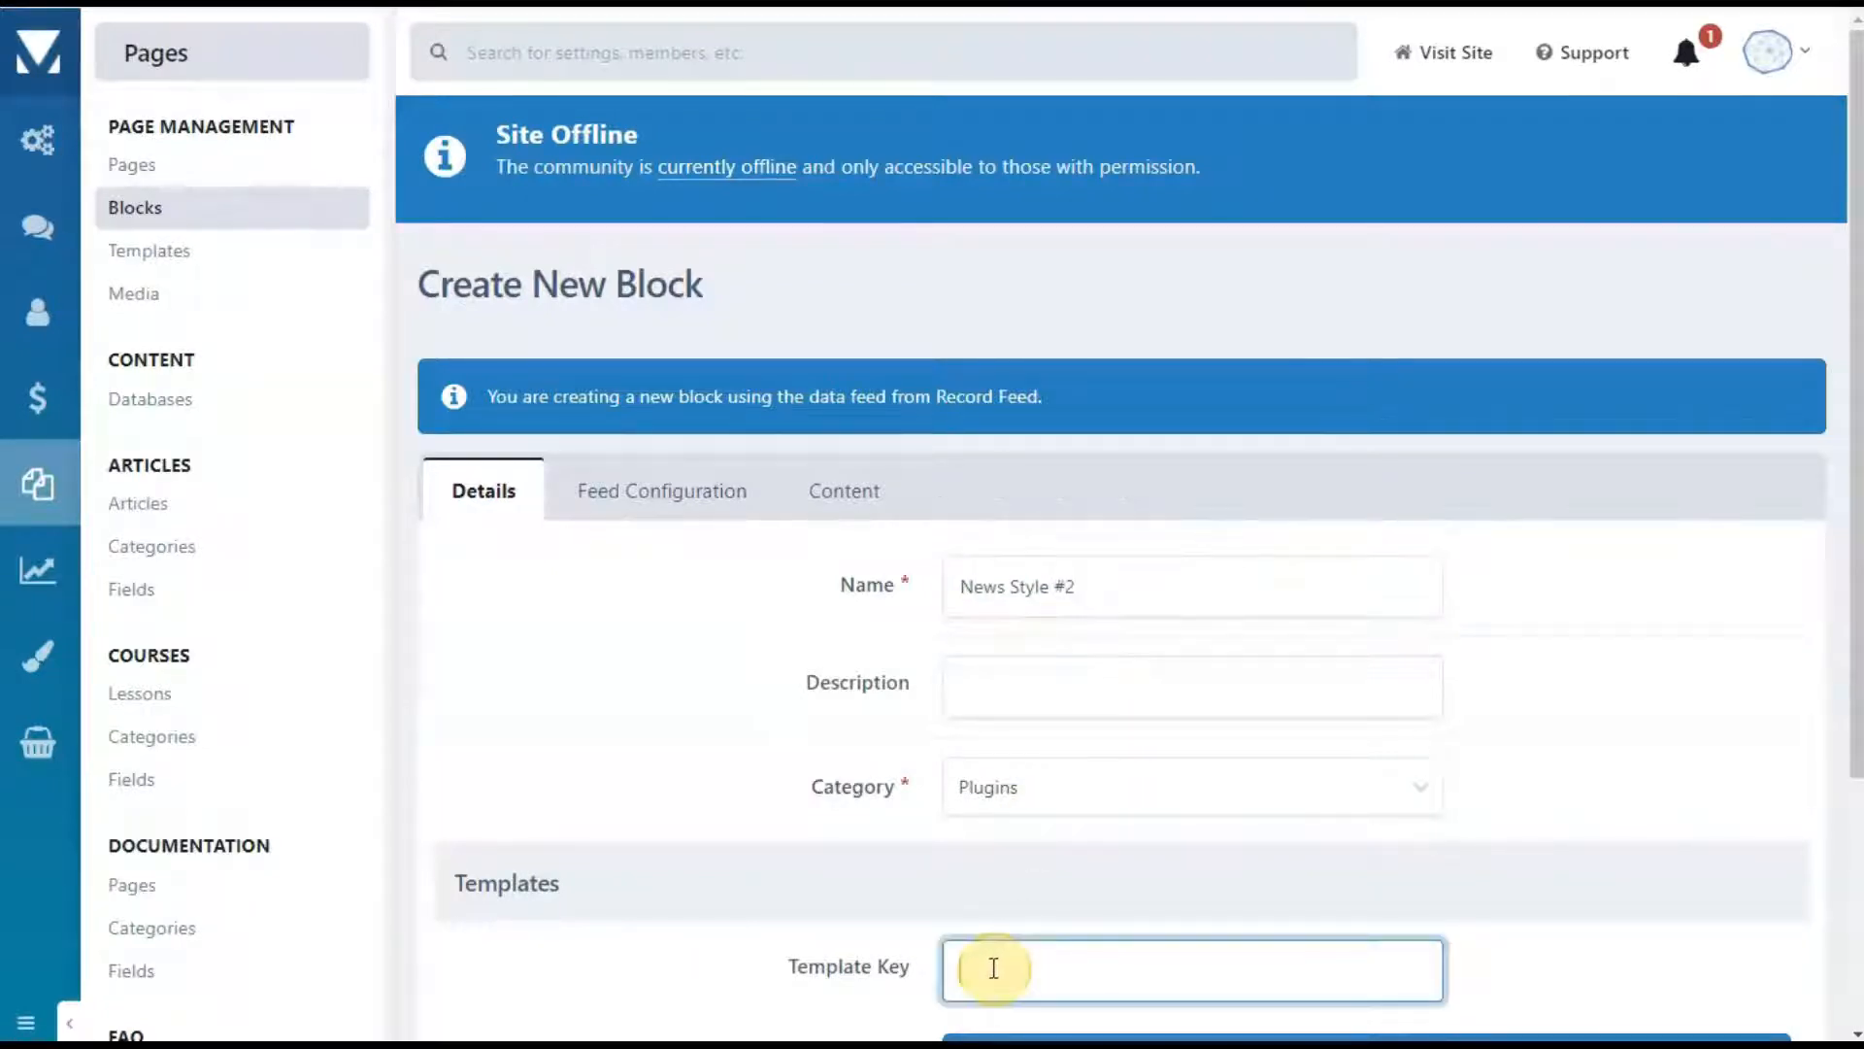
text(news_style2)
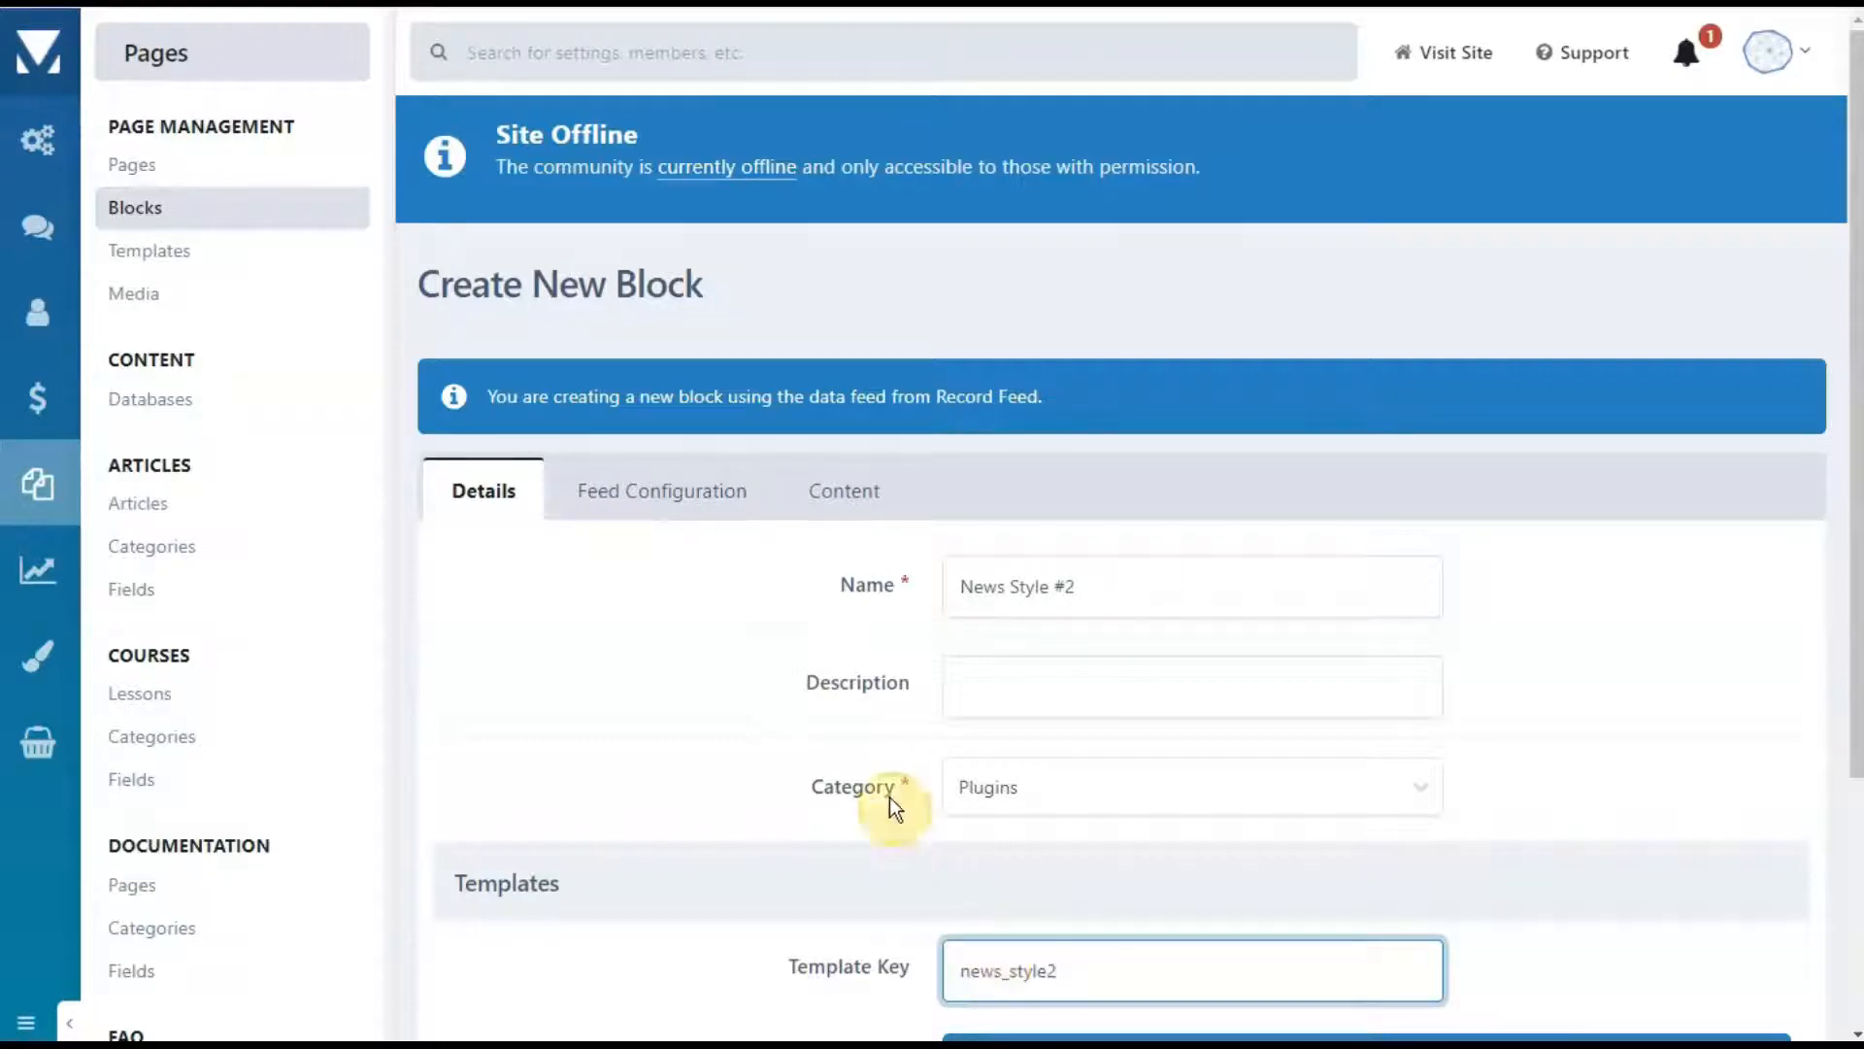
Step: Configure the News Style #2 feed to show 6 records sorted by Publish Date
click(683, 503)
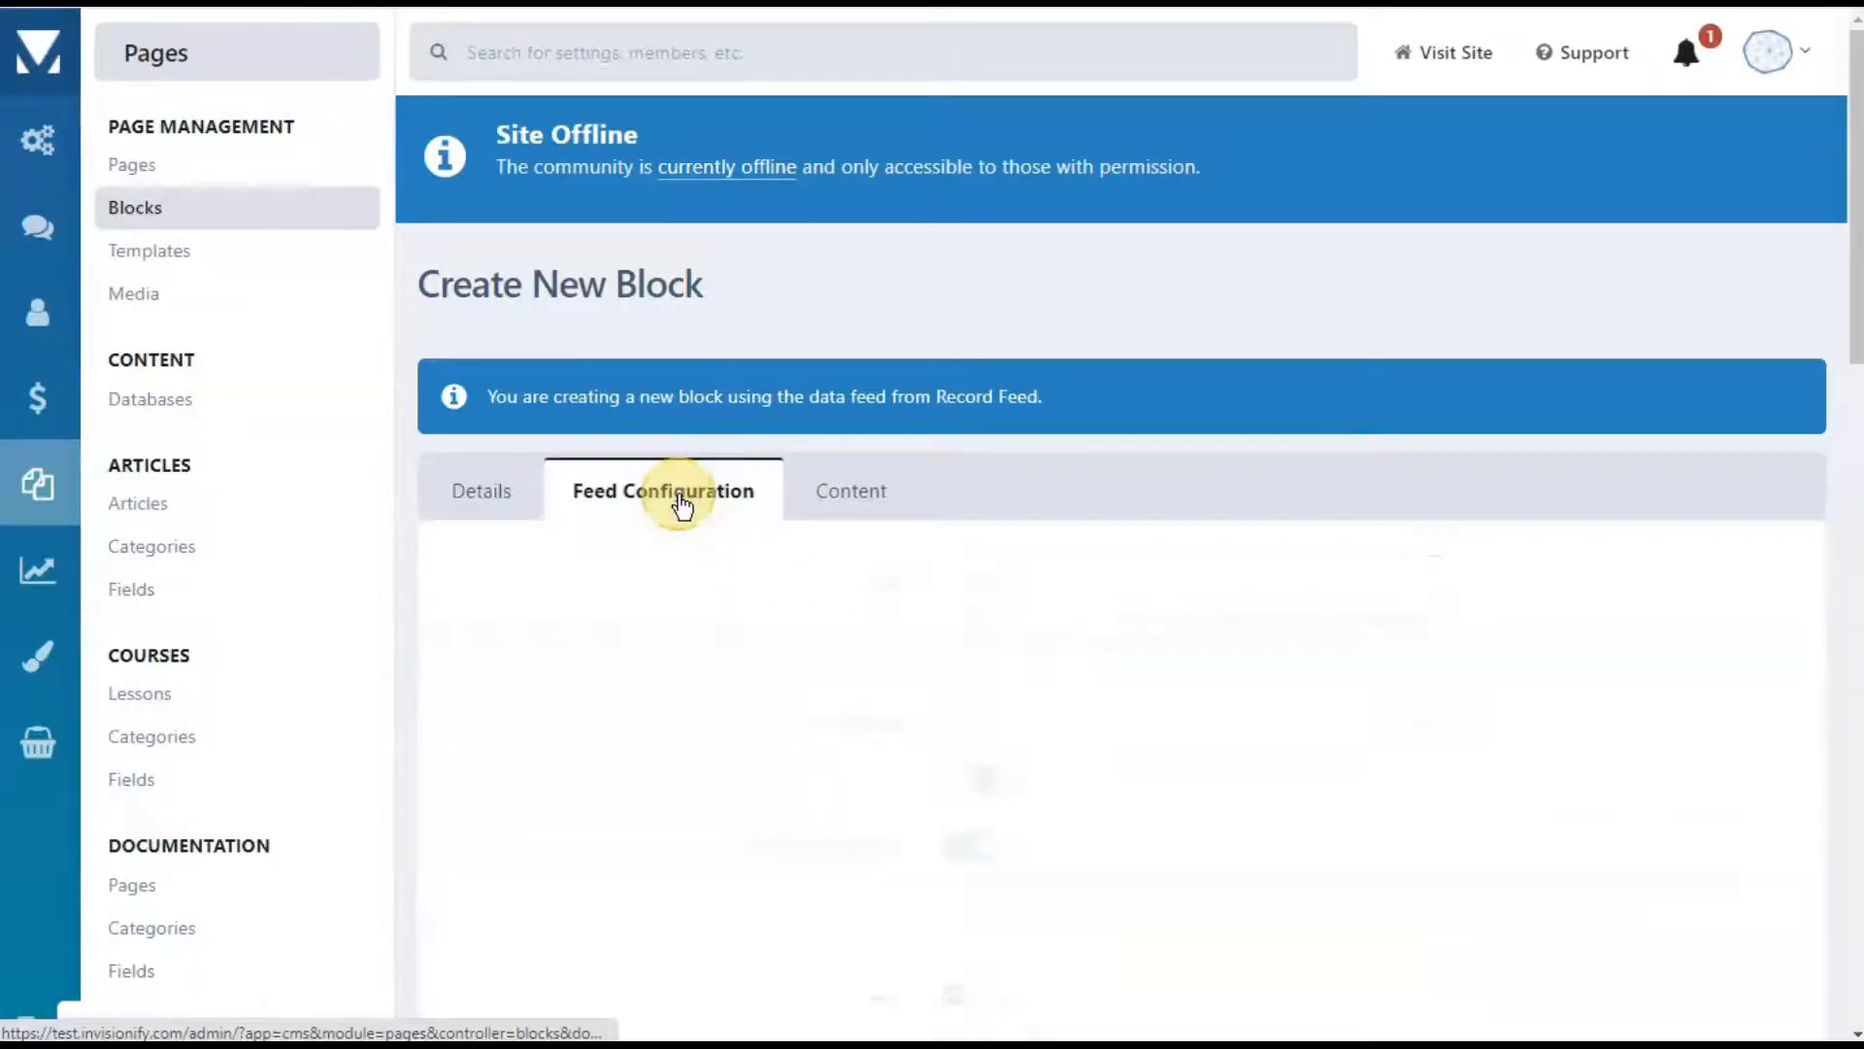
scroll(1525, 763, down, 10)
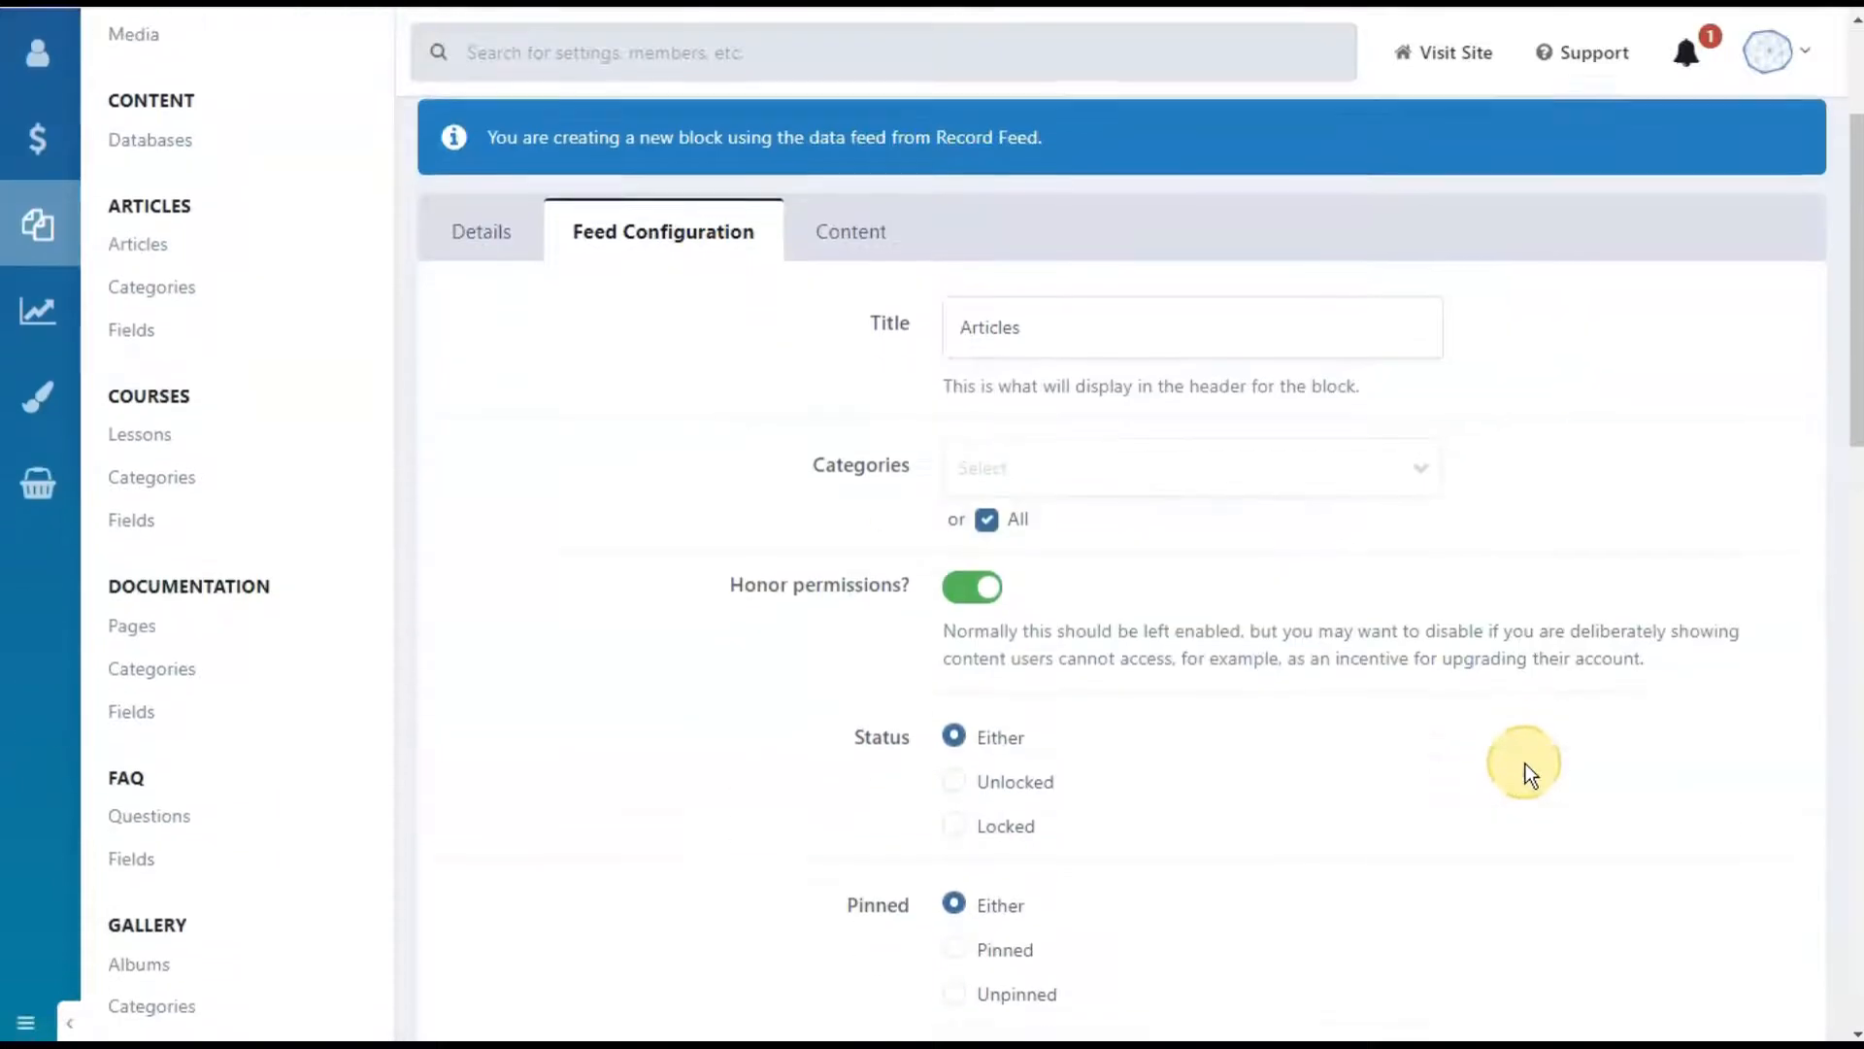
scroll(1524, 763, down, 5)
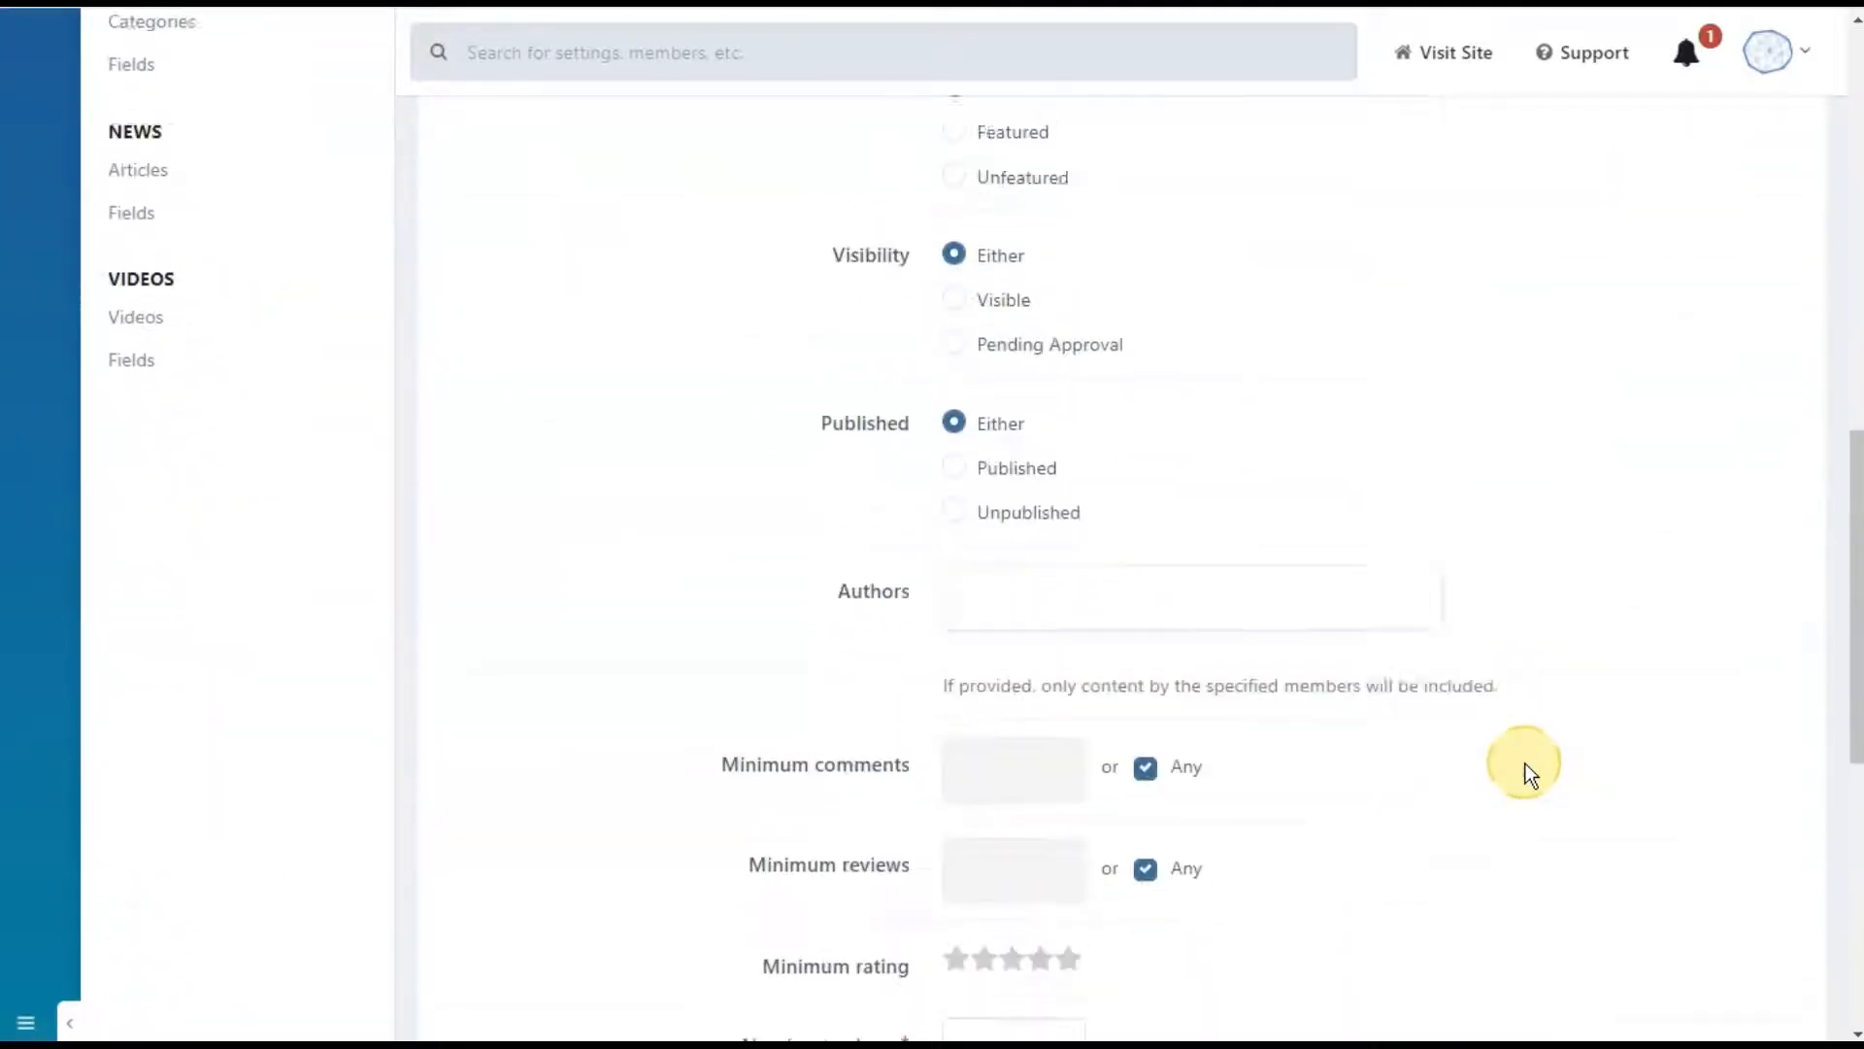
click(1062, 852)
scroll(1412, 860, down, 3)
scroll(1413, 860, down, 3)
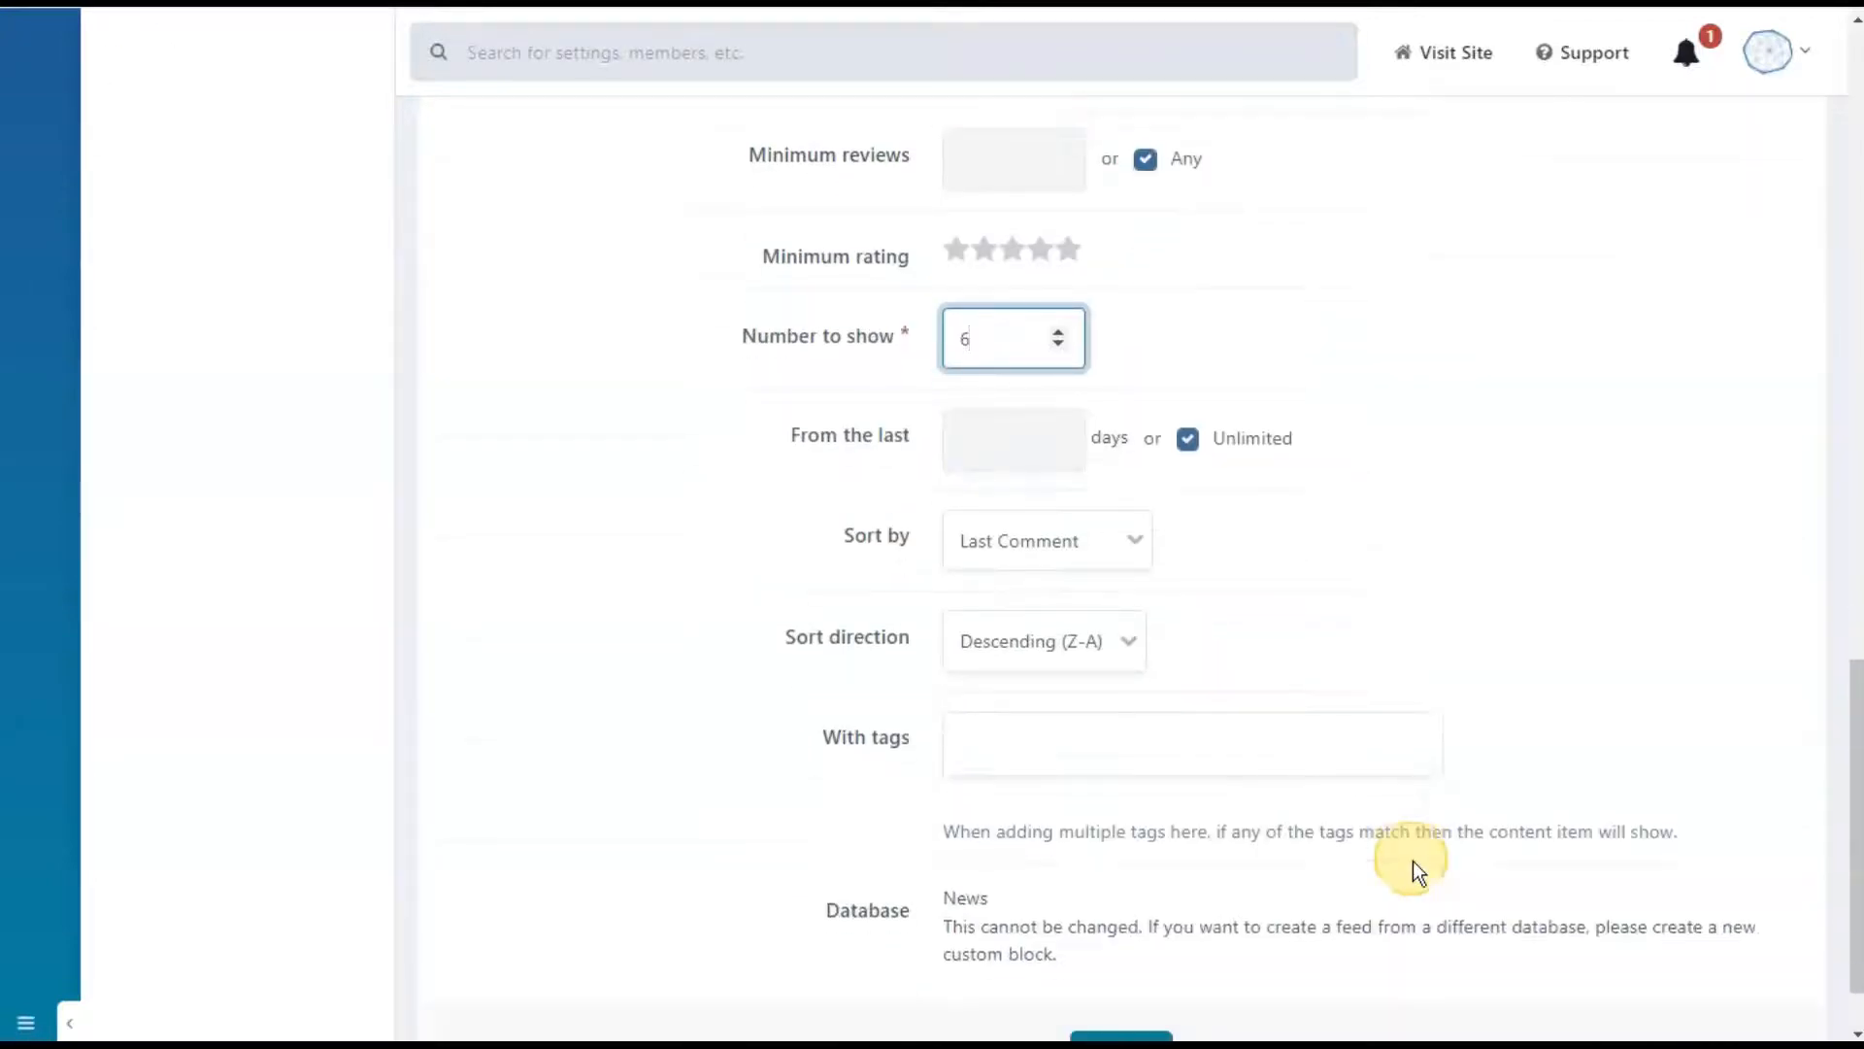
click(1140, 544)
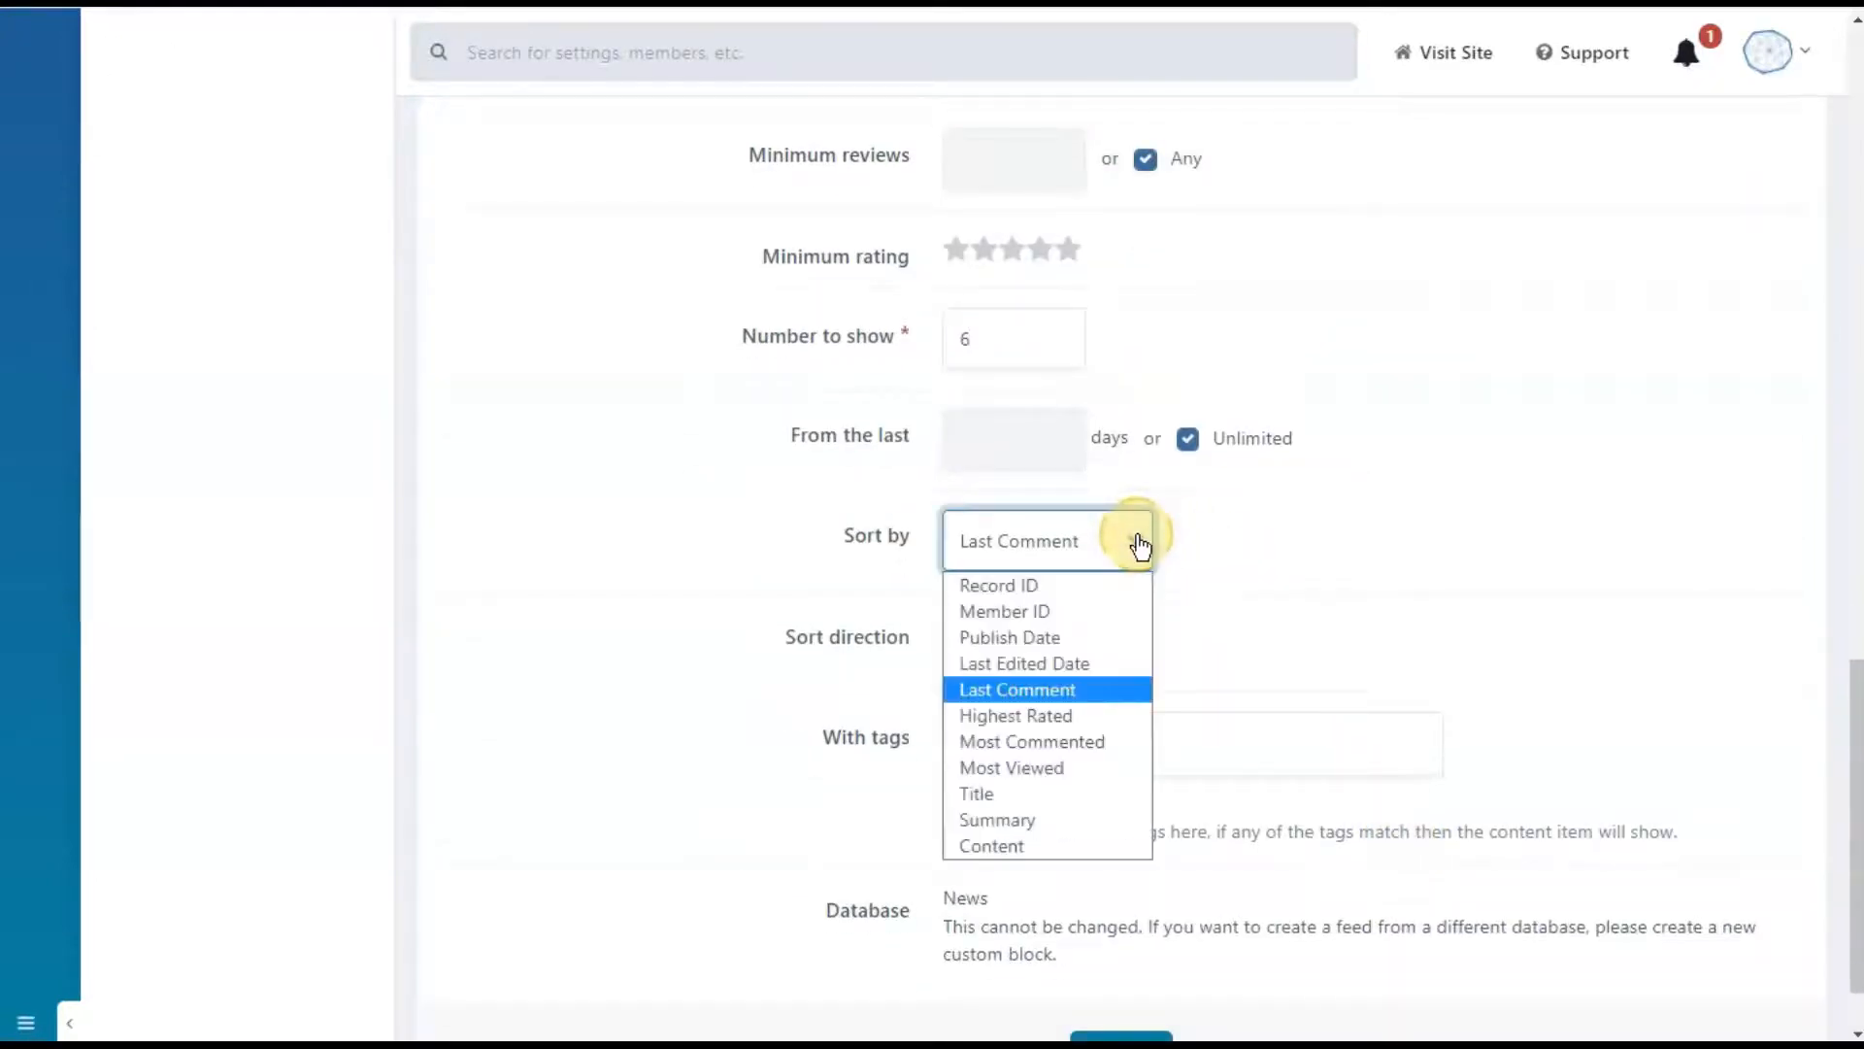
click(1105, 641)
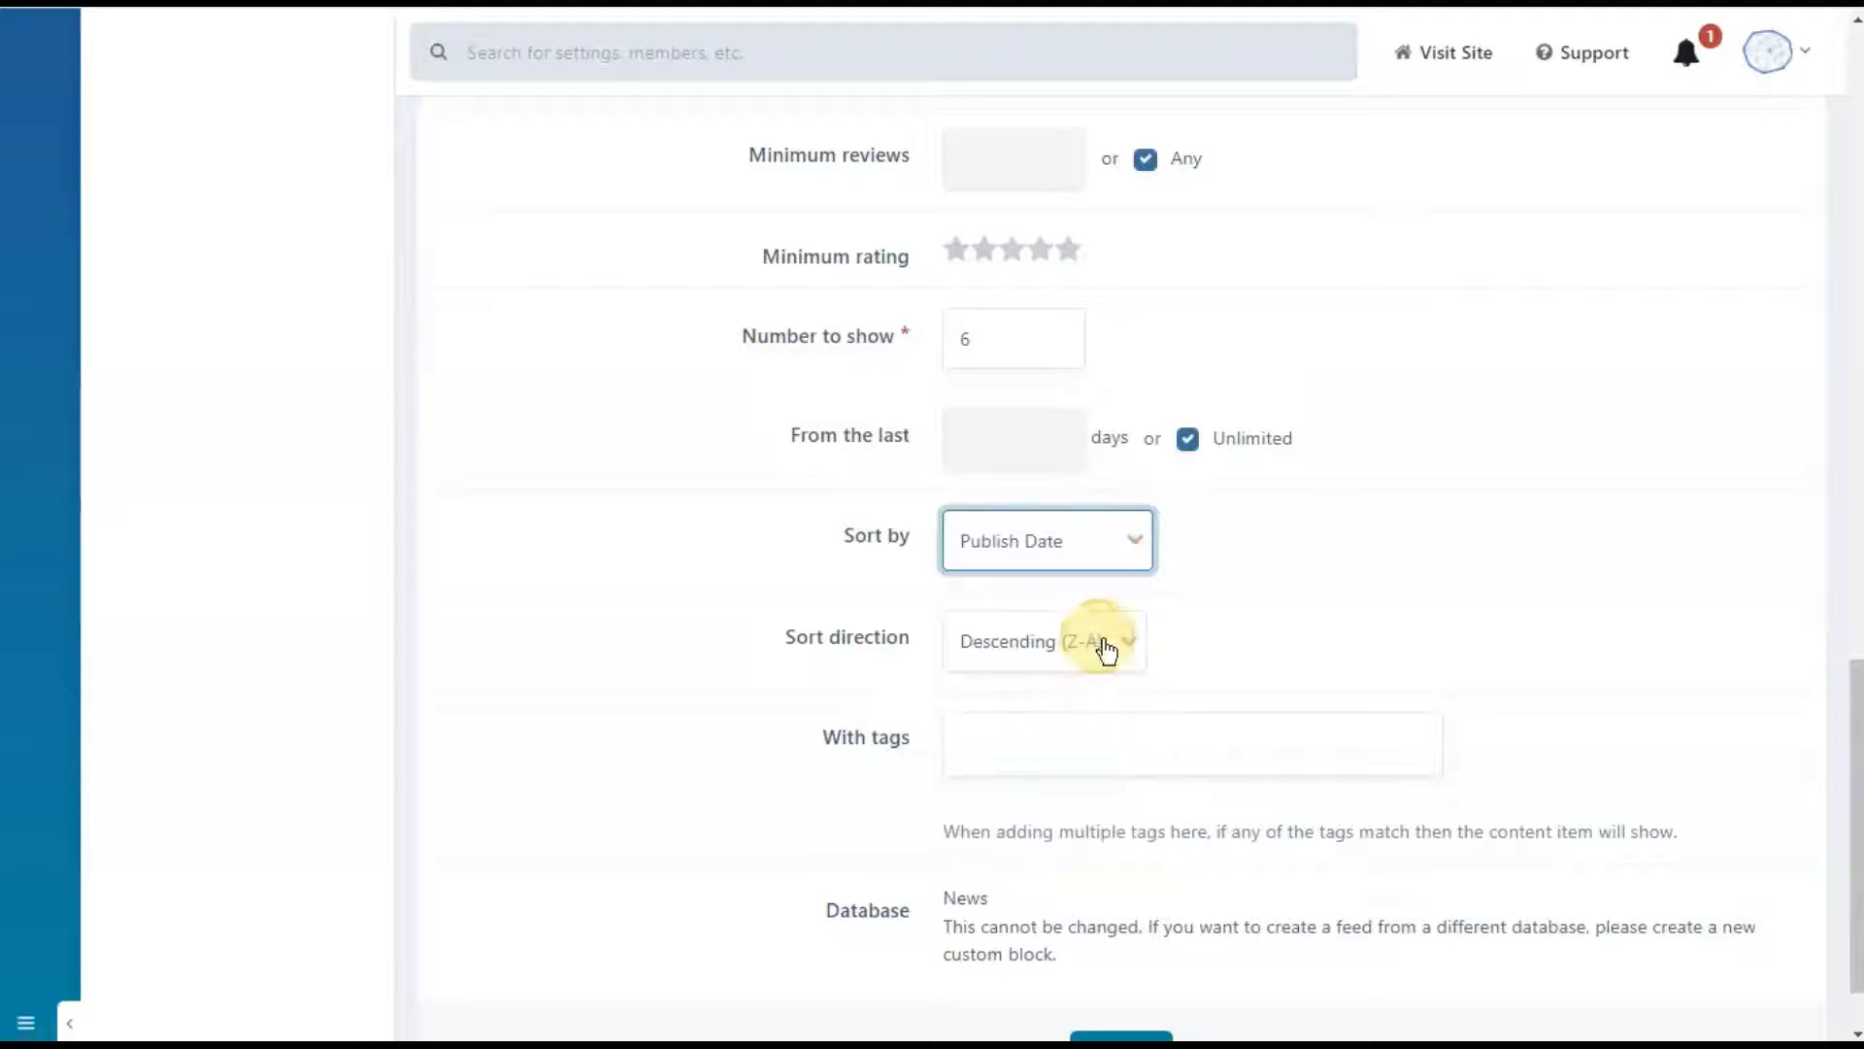
Step: Assign the fxpages_record_feed_style2 template to the News Style #2 block and save it with view permission for all groups
scroll(1340, 727, up, 15)
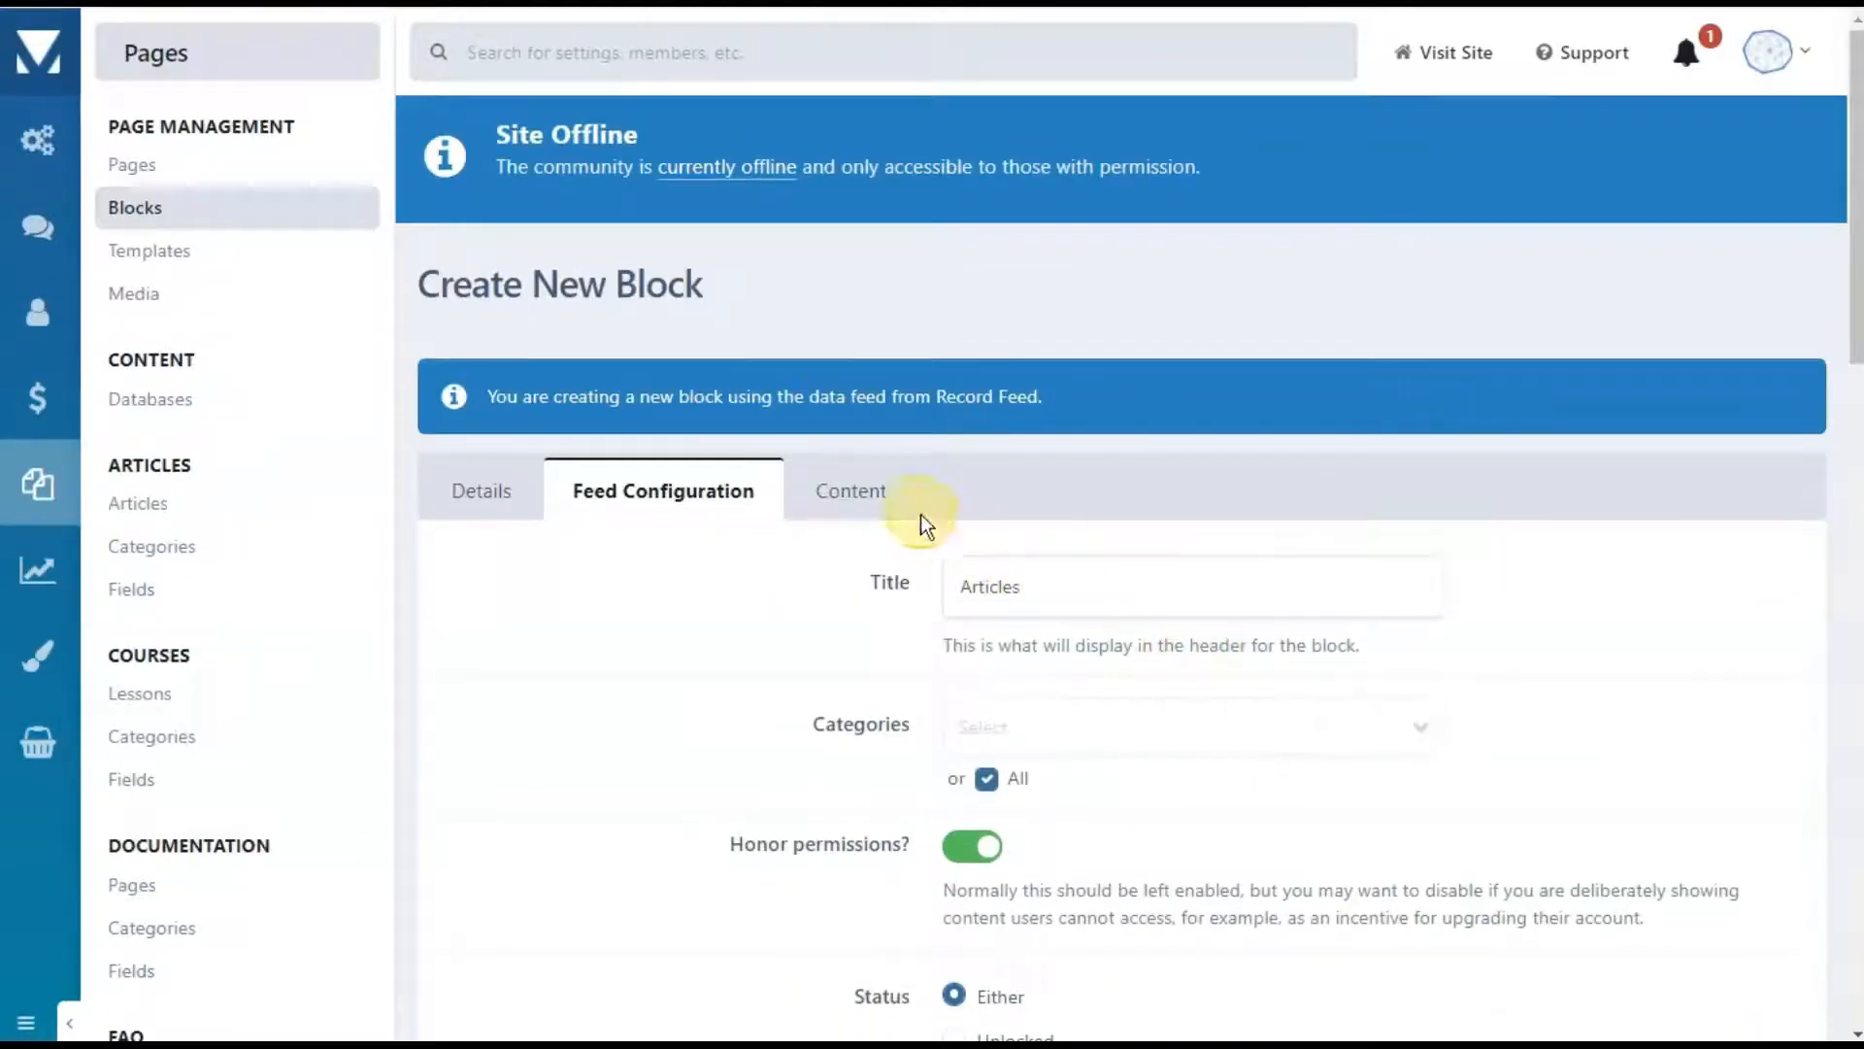
click(864, 503)
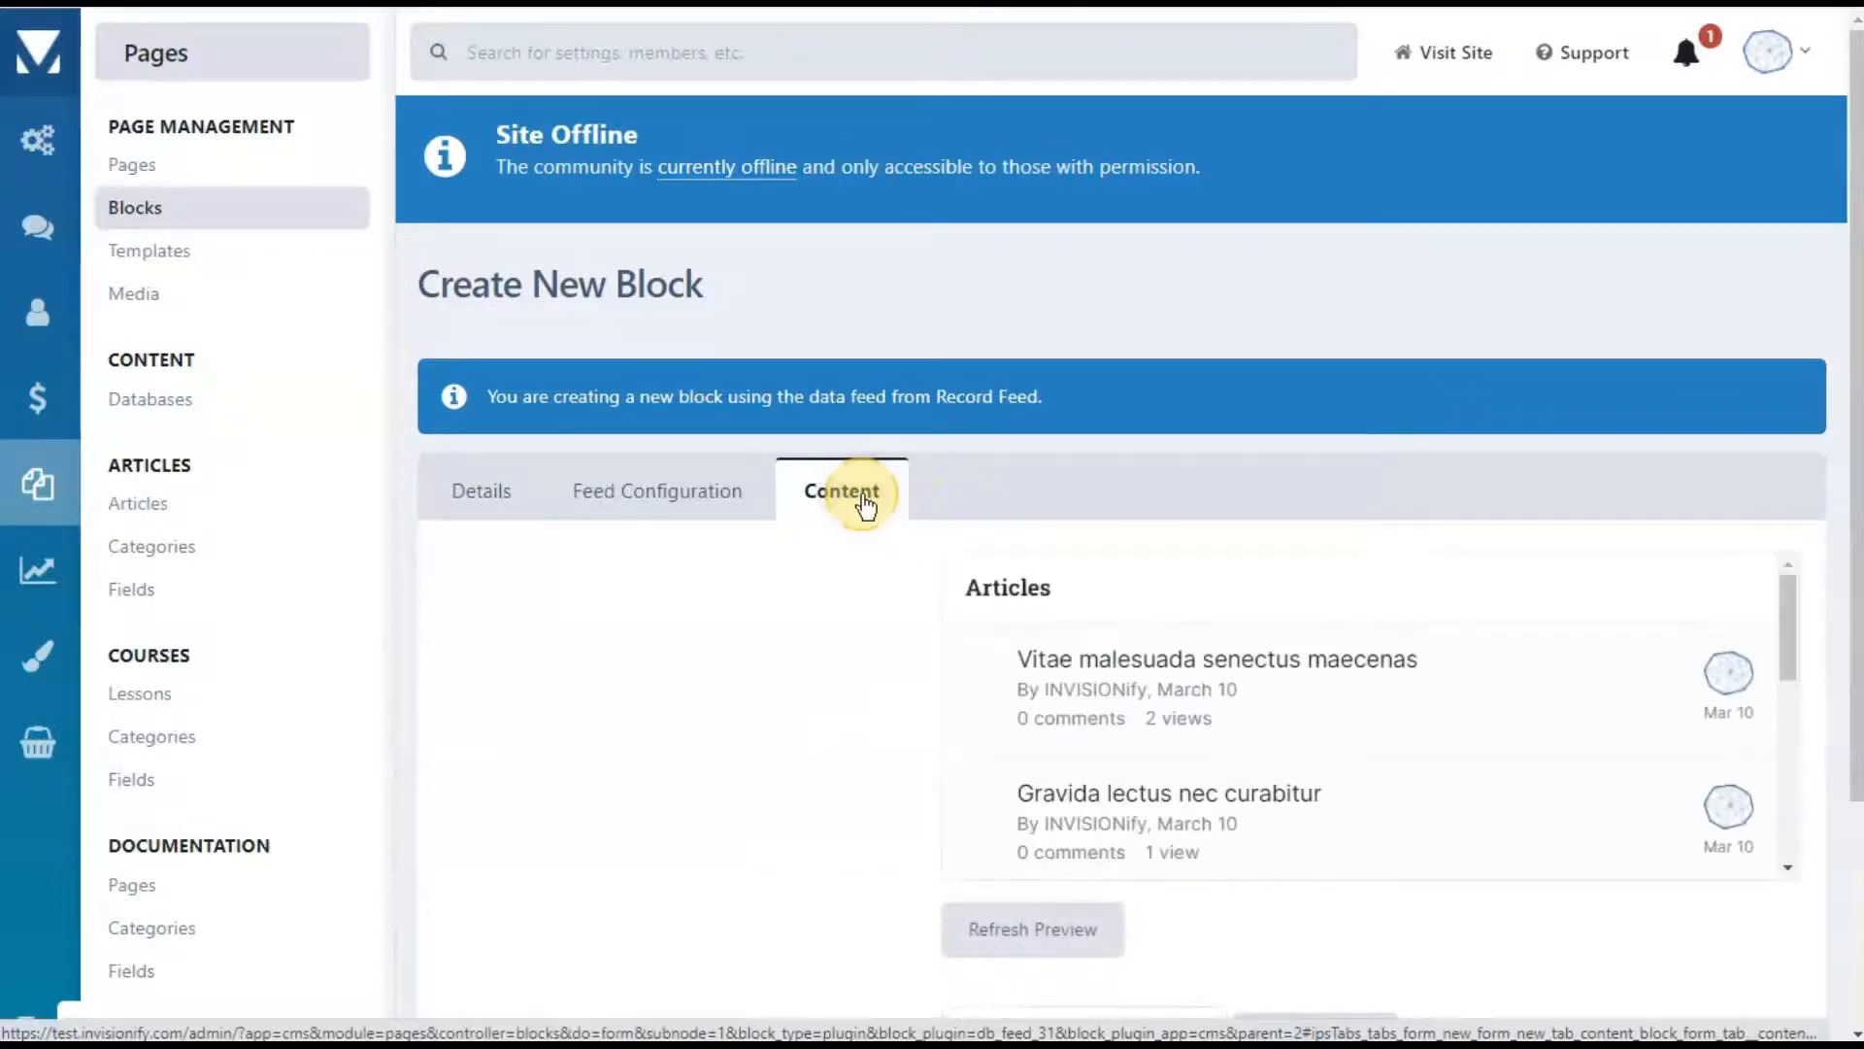
scroll(874, 612, down, 3)
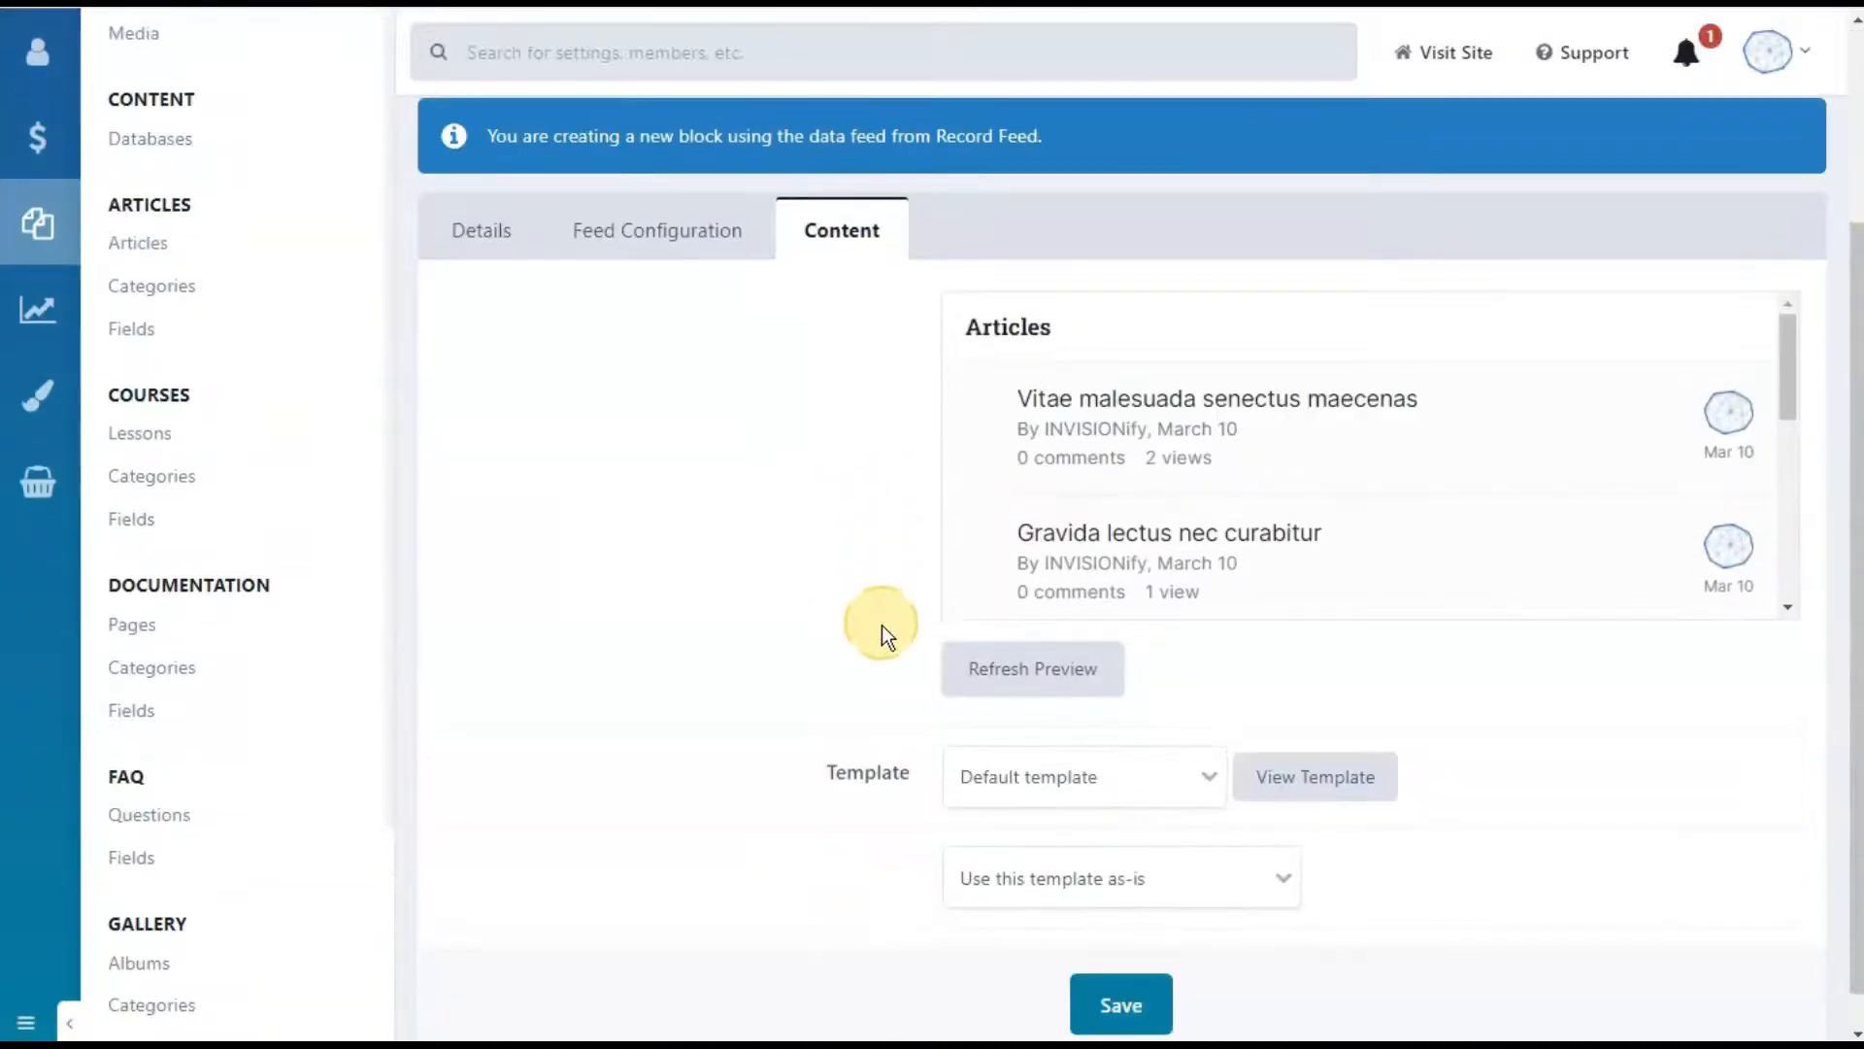
click(1208, 746)
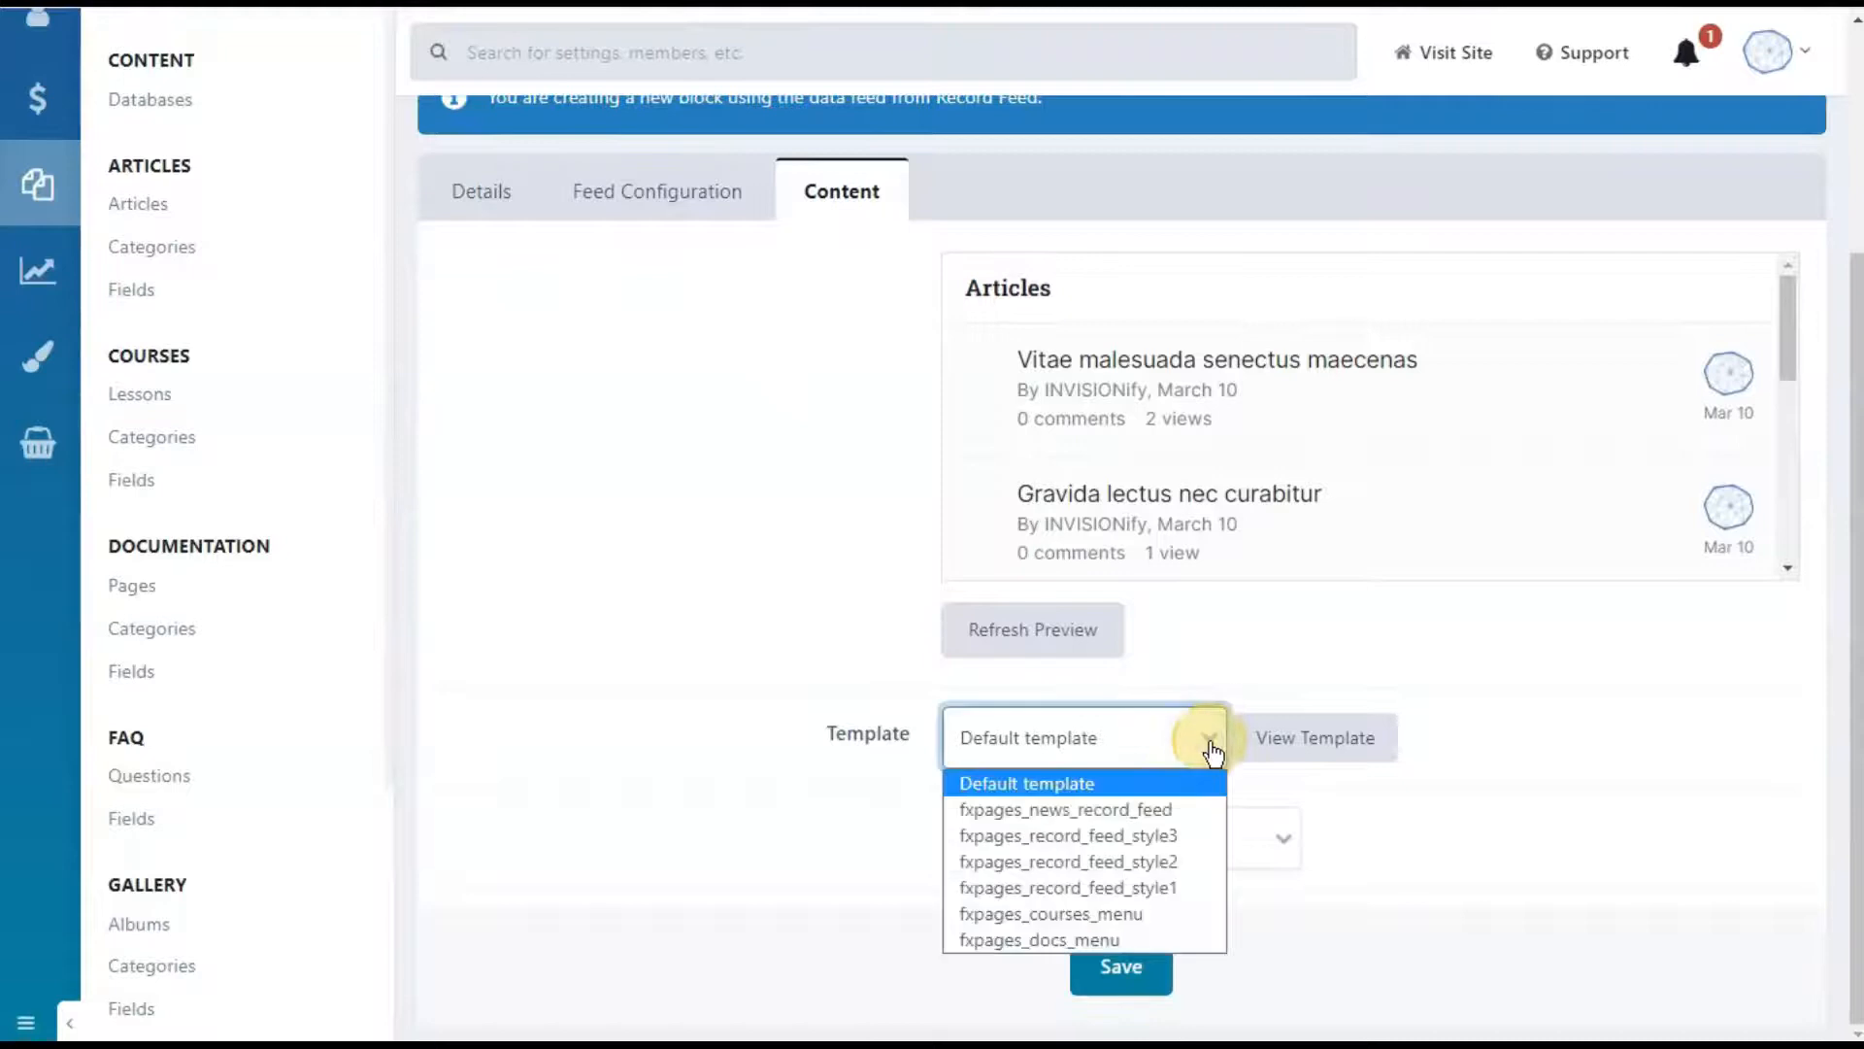
click(1178, 864)
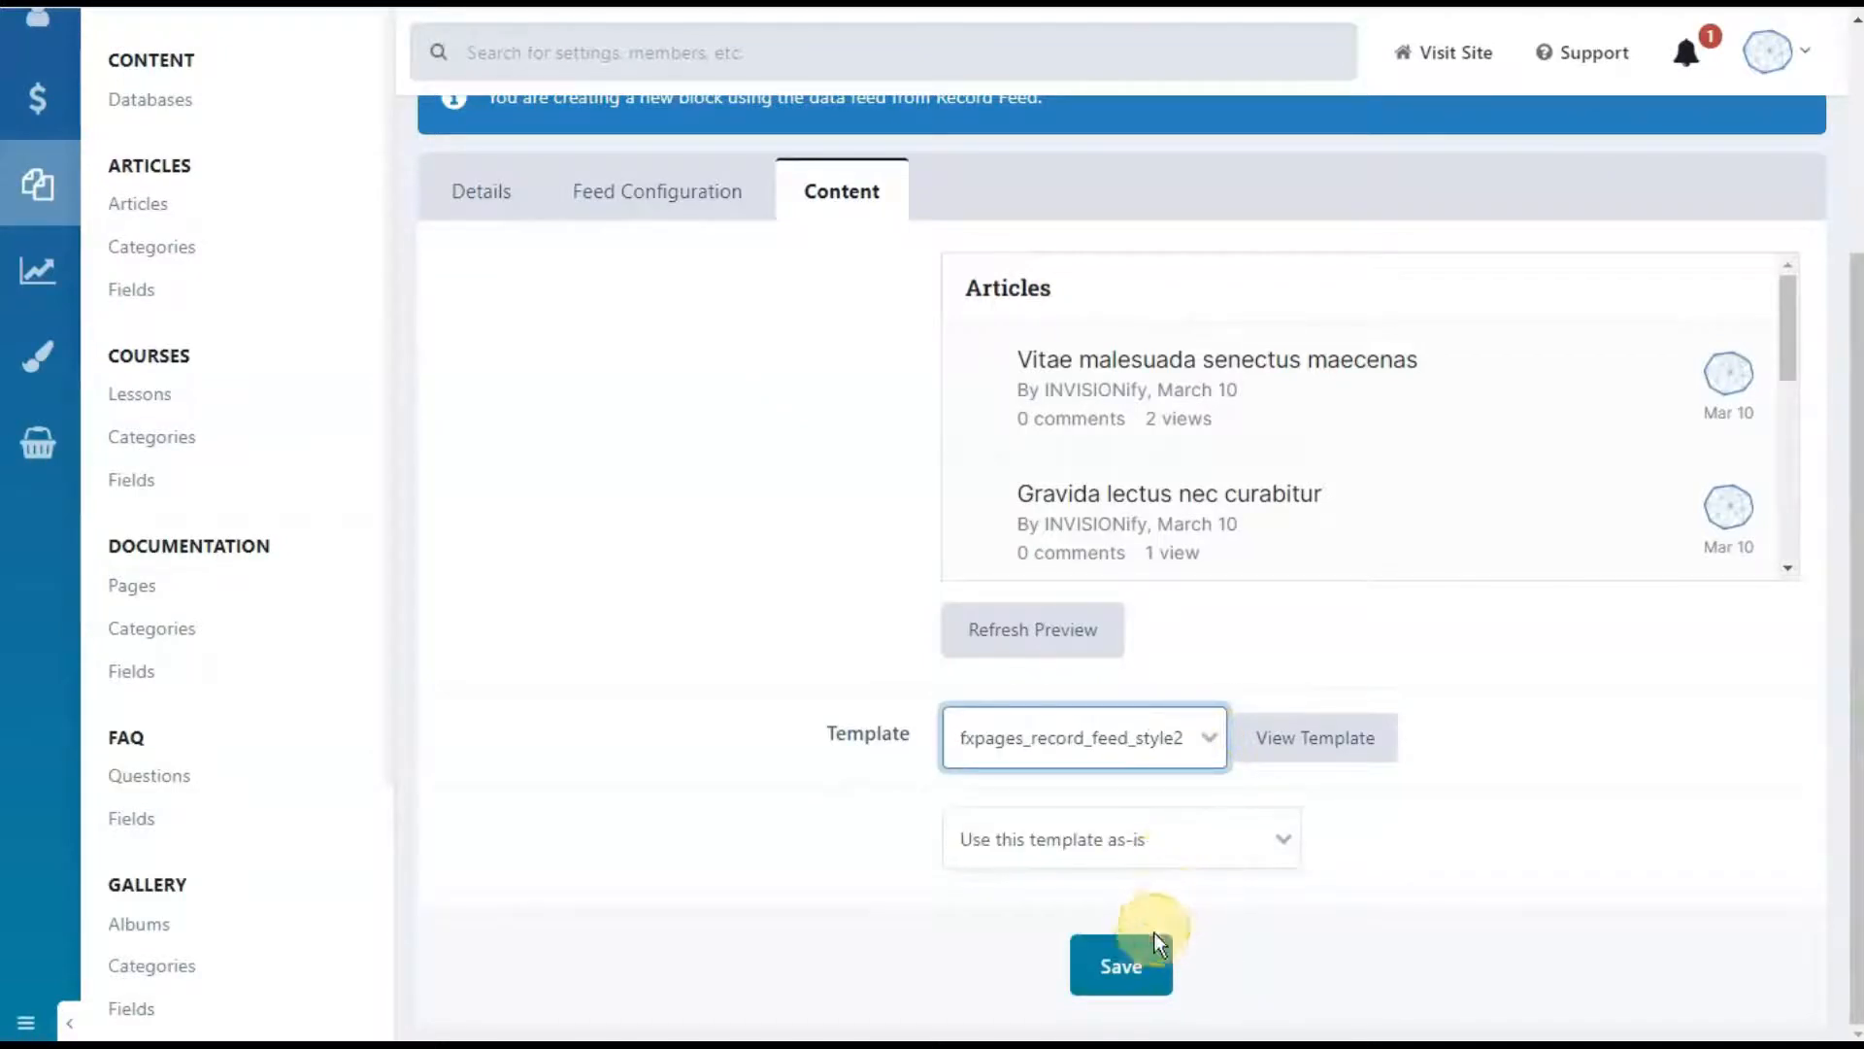
click(1126, 966)
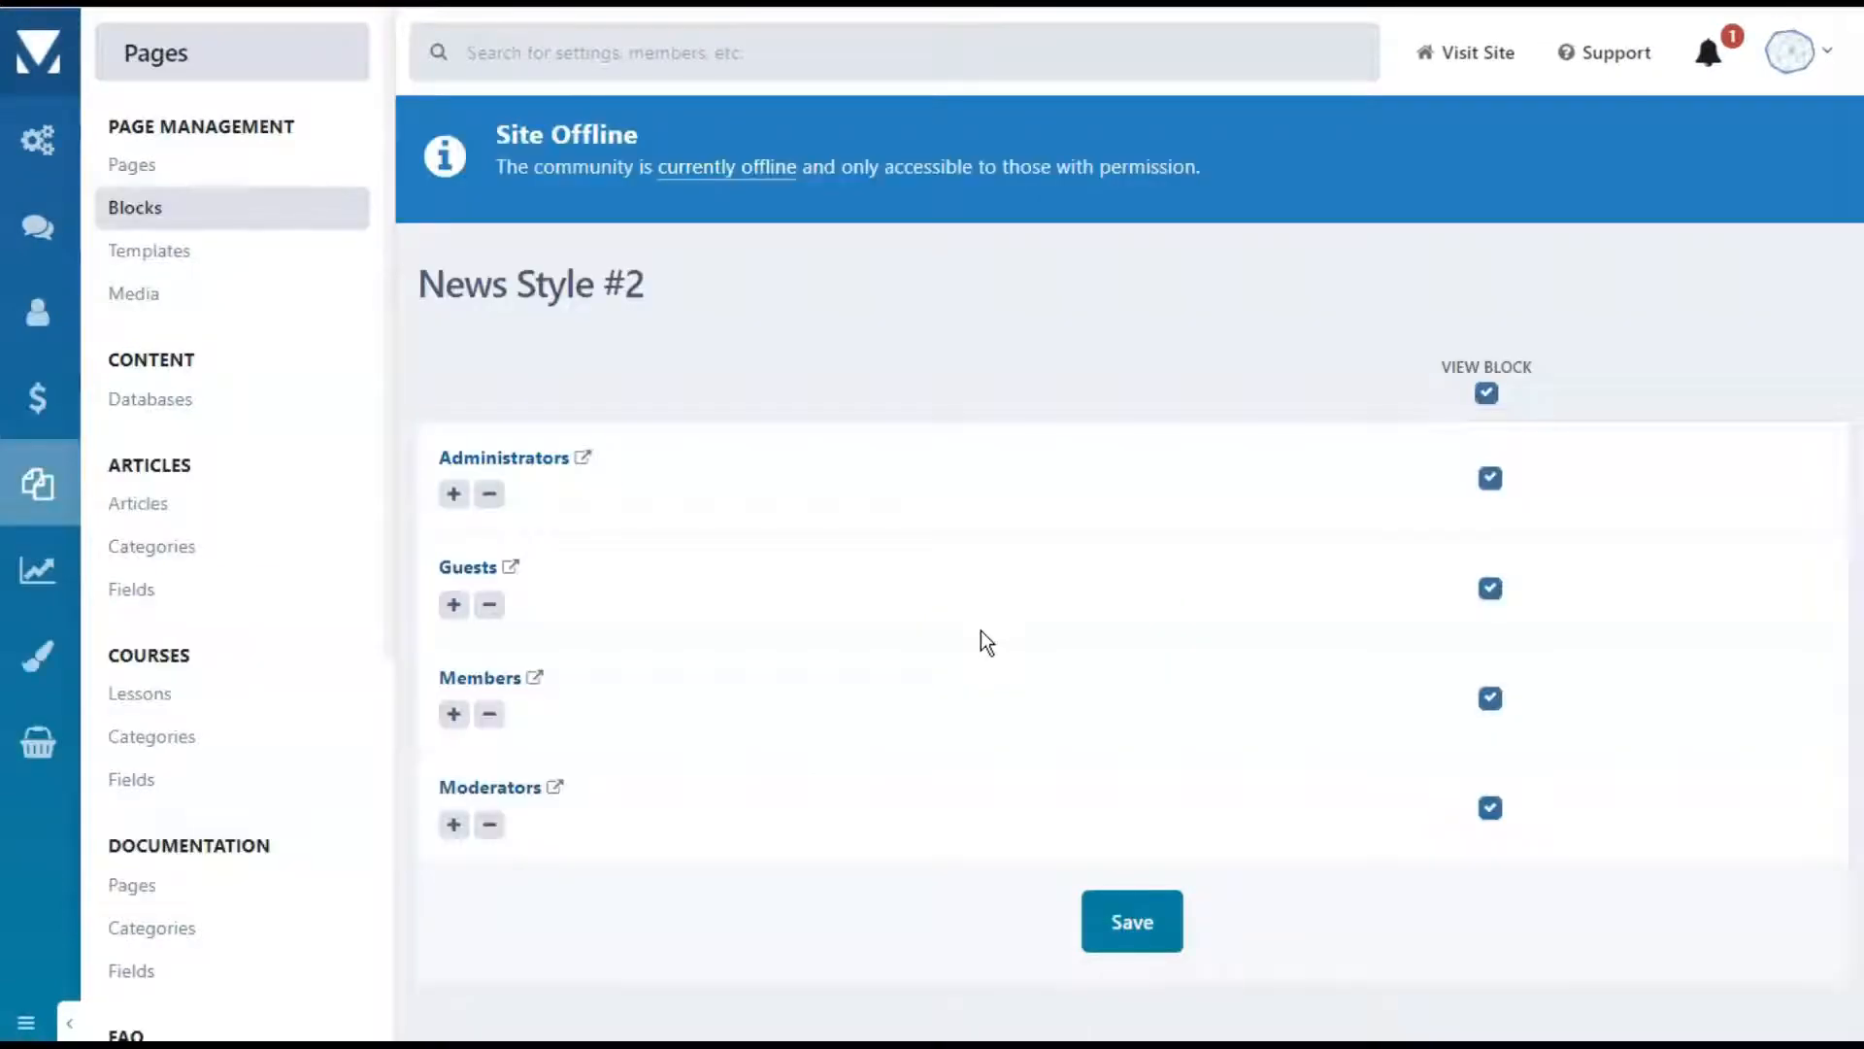
click(1142, 937)
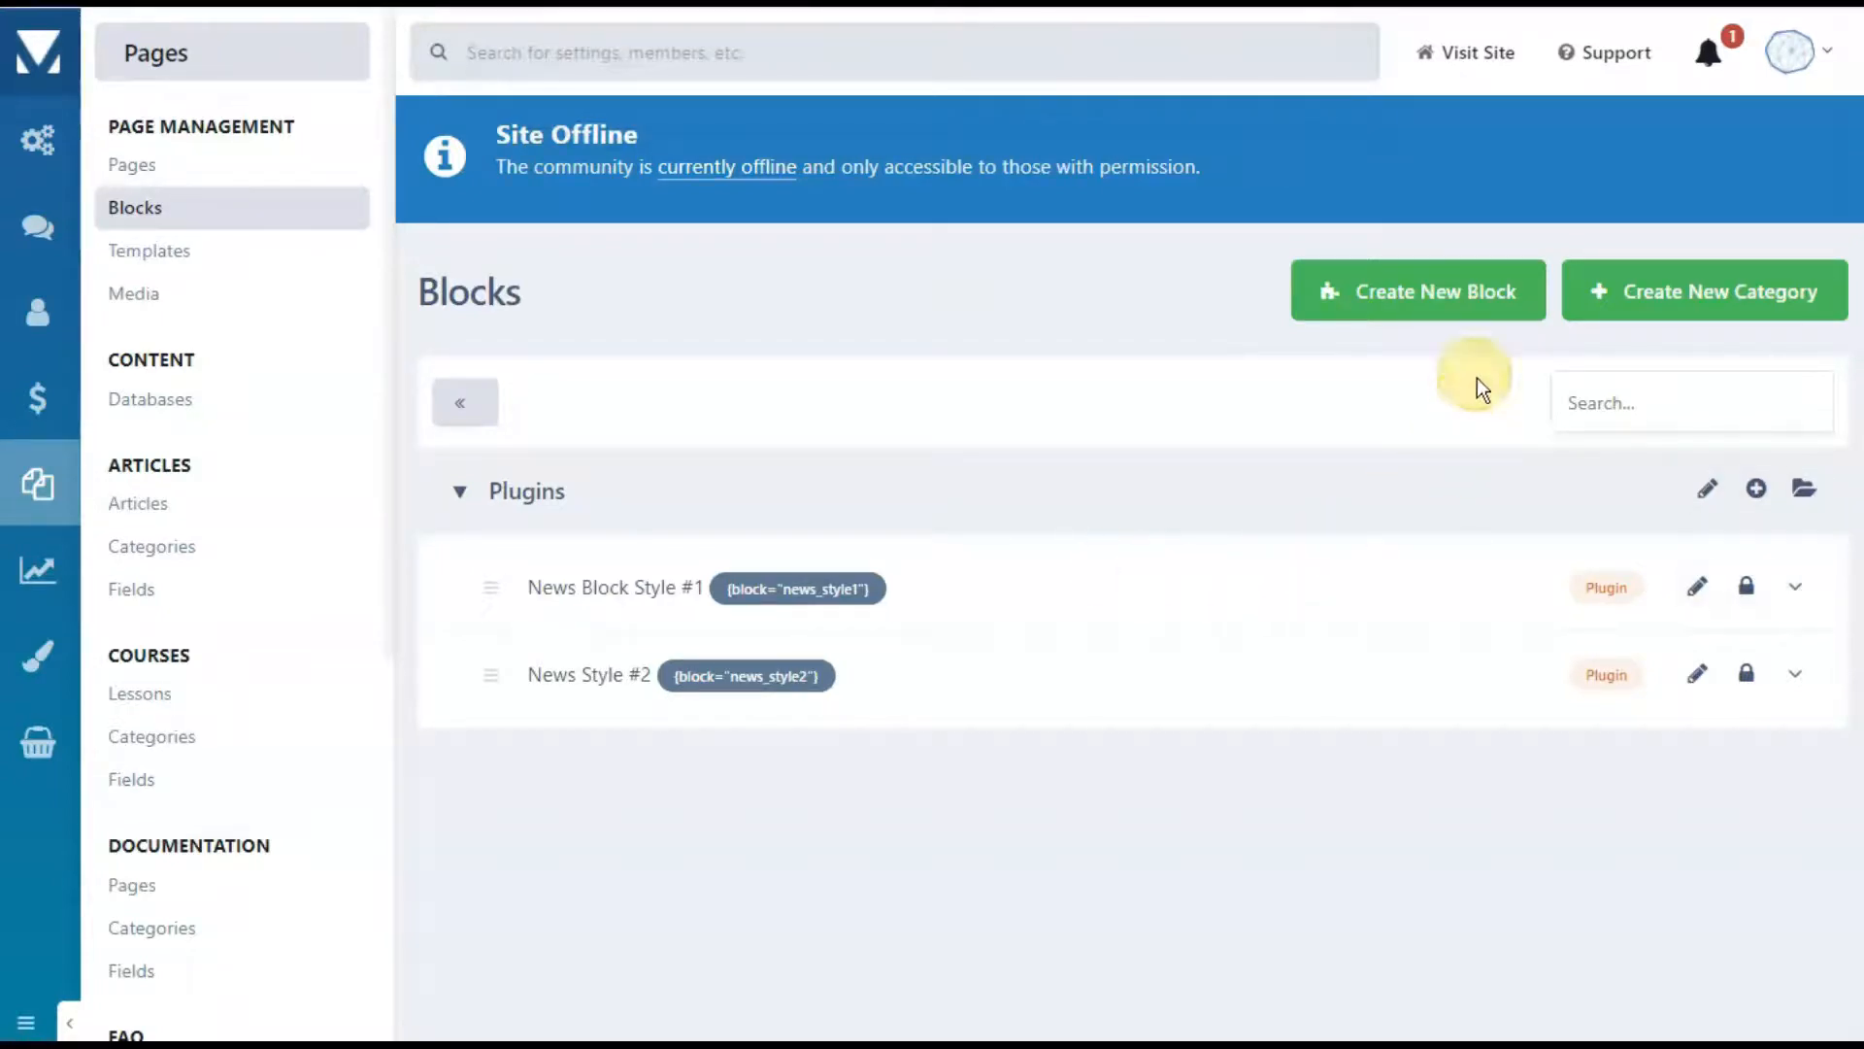
Step: Start a third plugin block in the Plugins category using the Feed from News plugin
click(1757, 489)
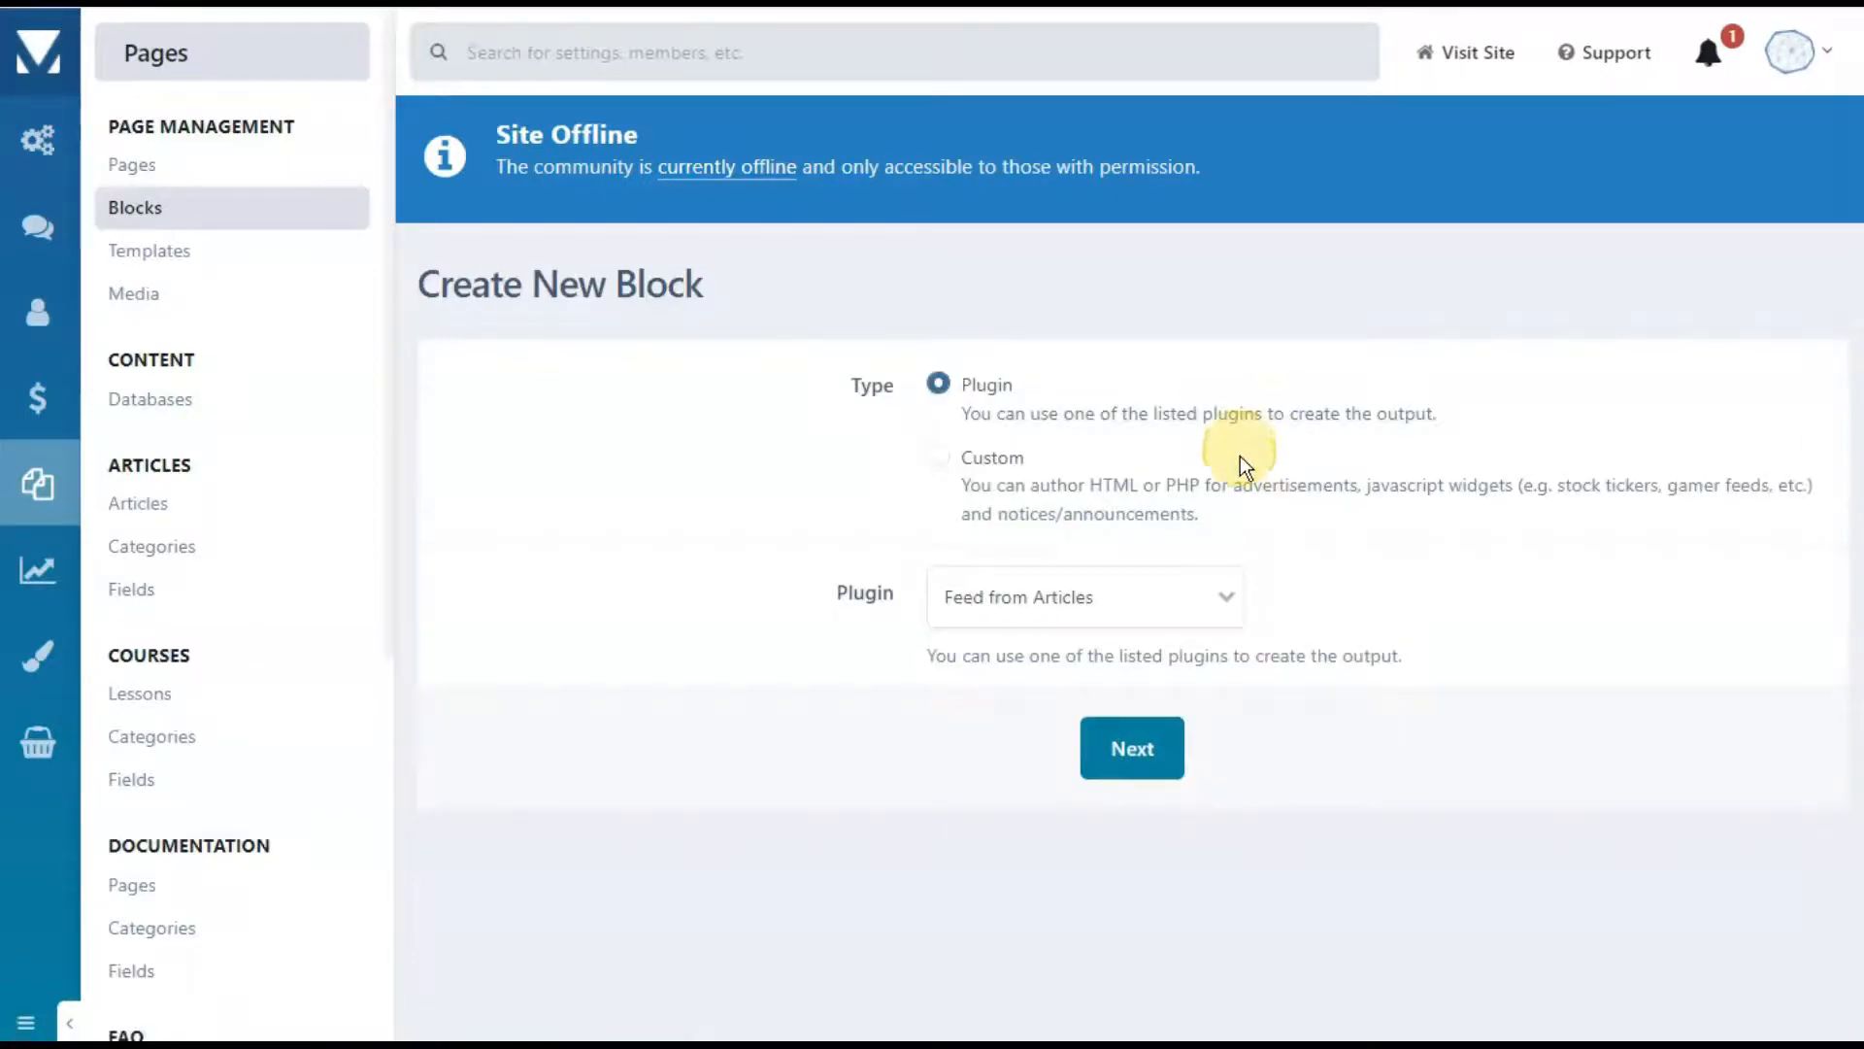
click(1237, 606)
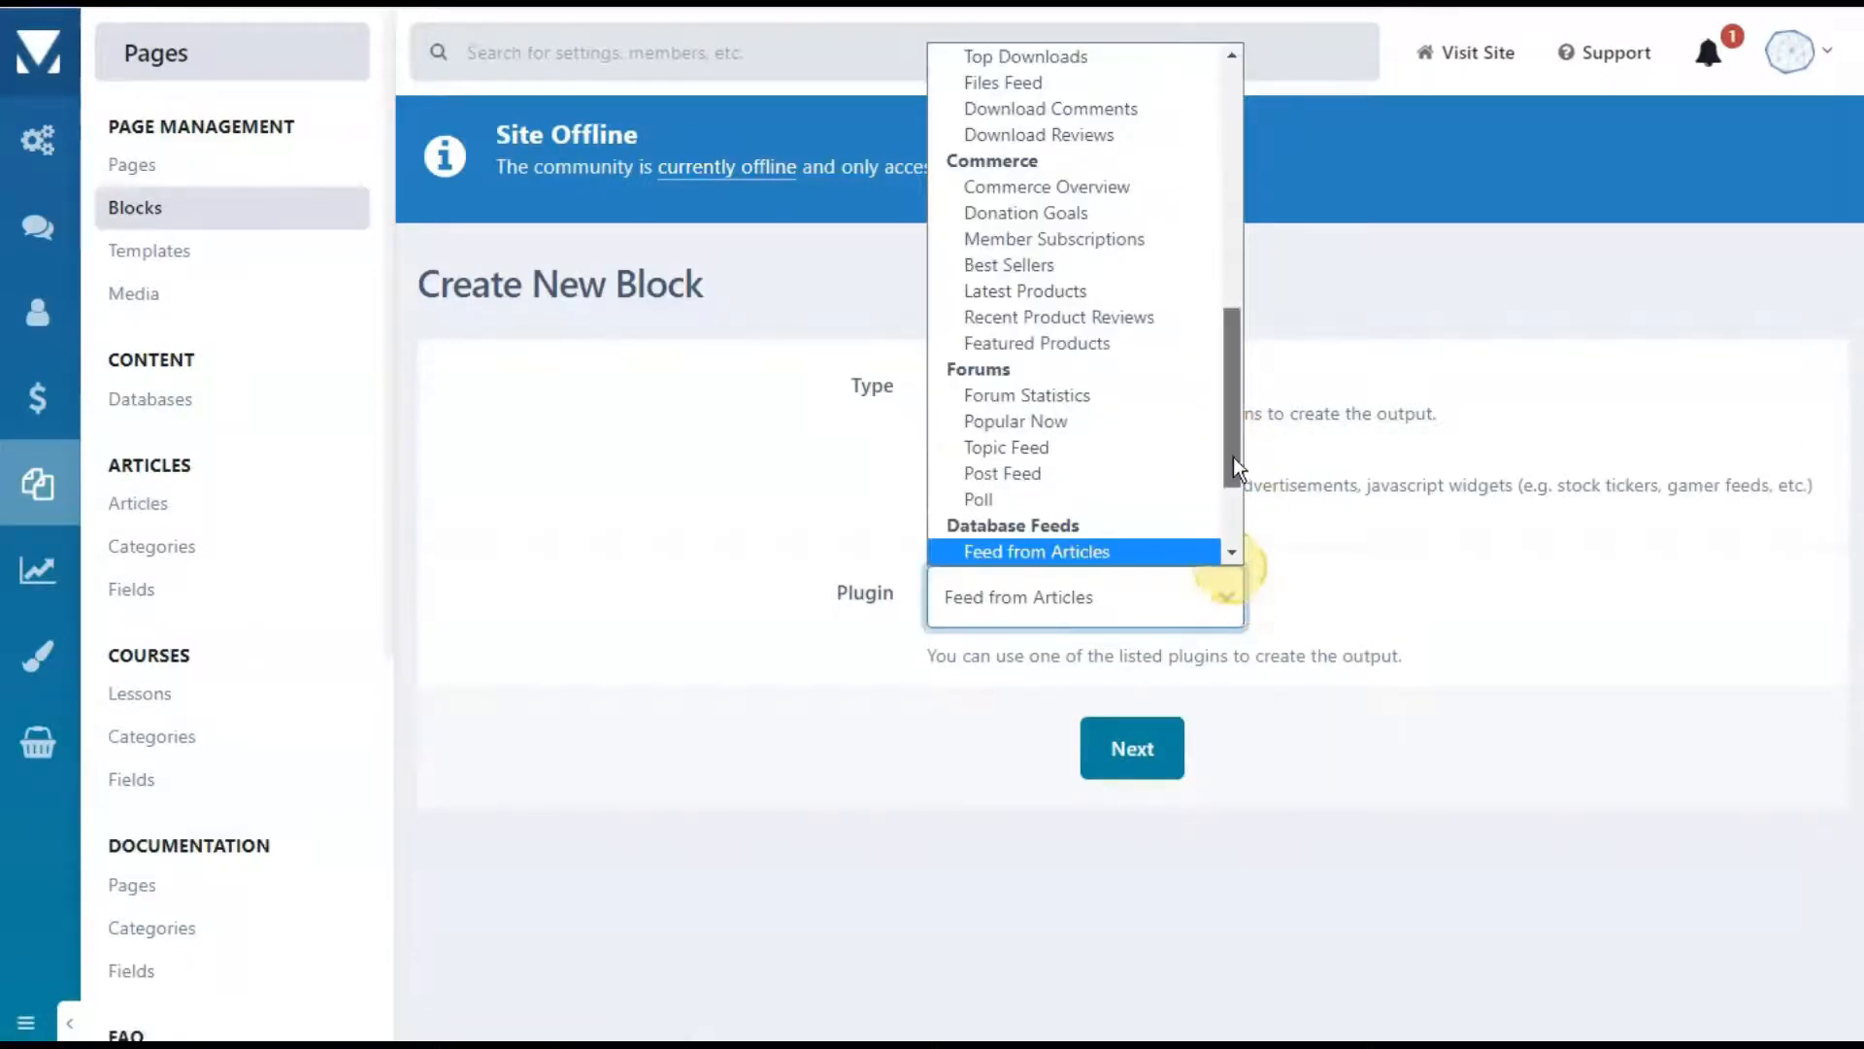
scroll(1241, 554, down, 2)
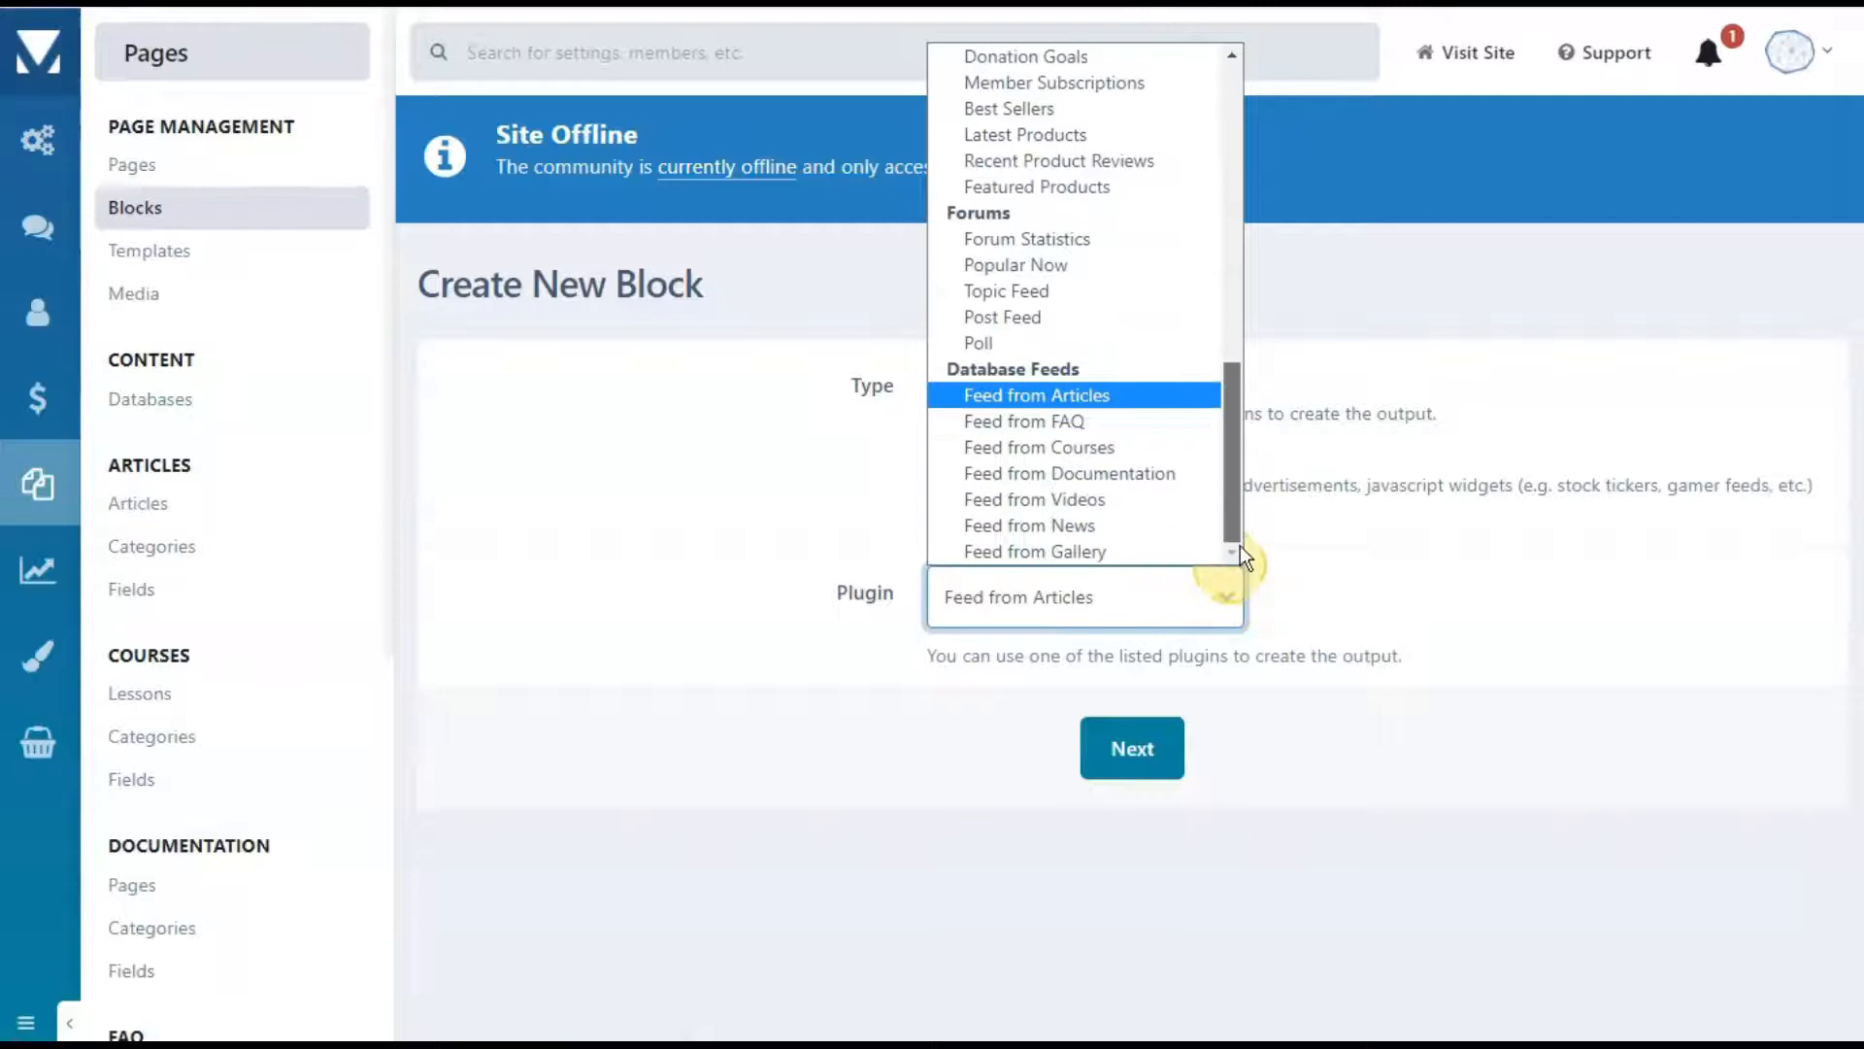
click(1140, 526)
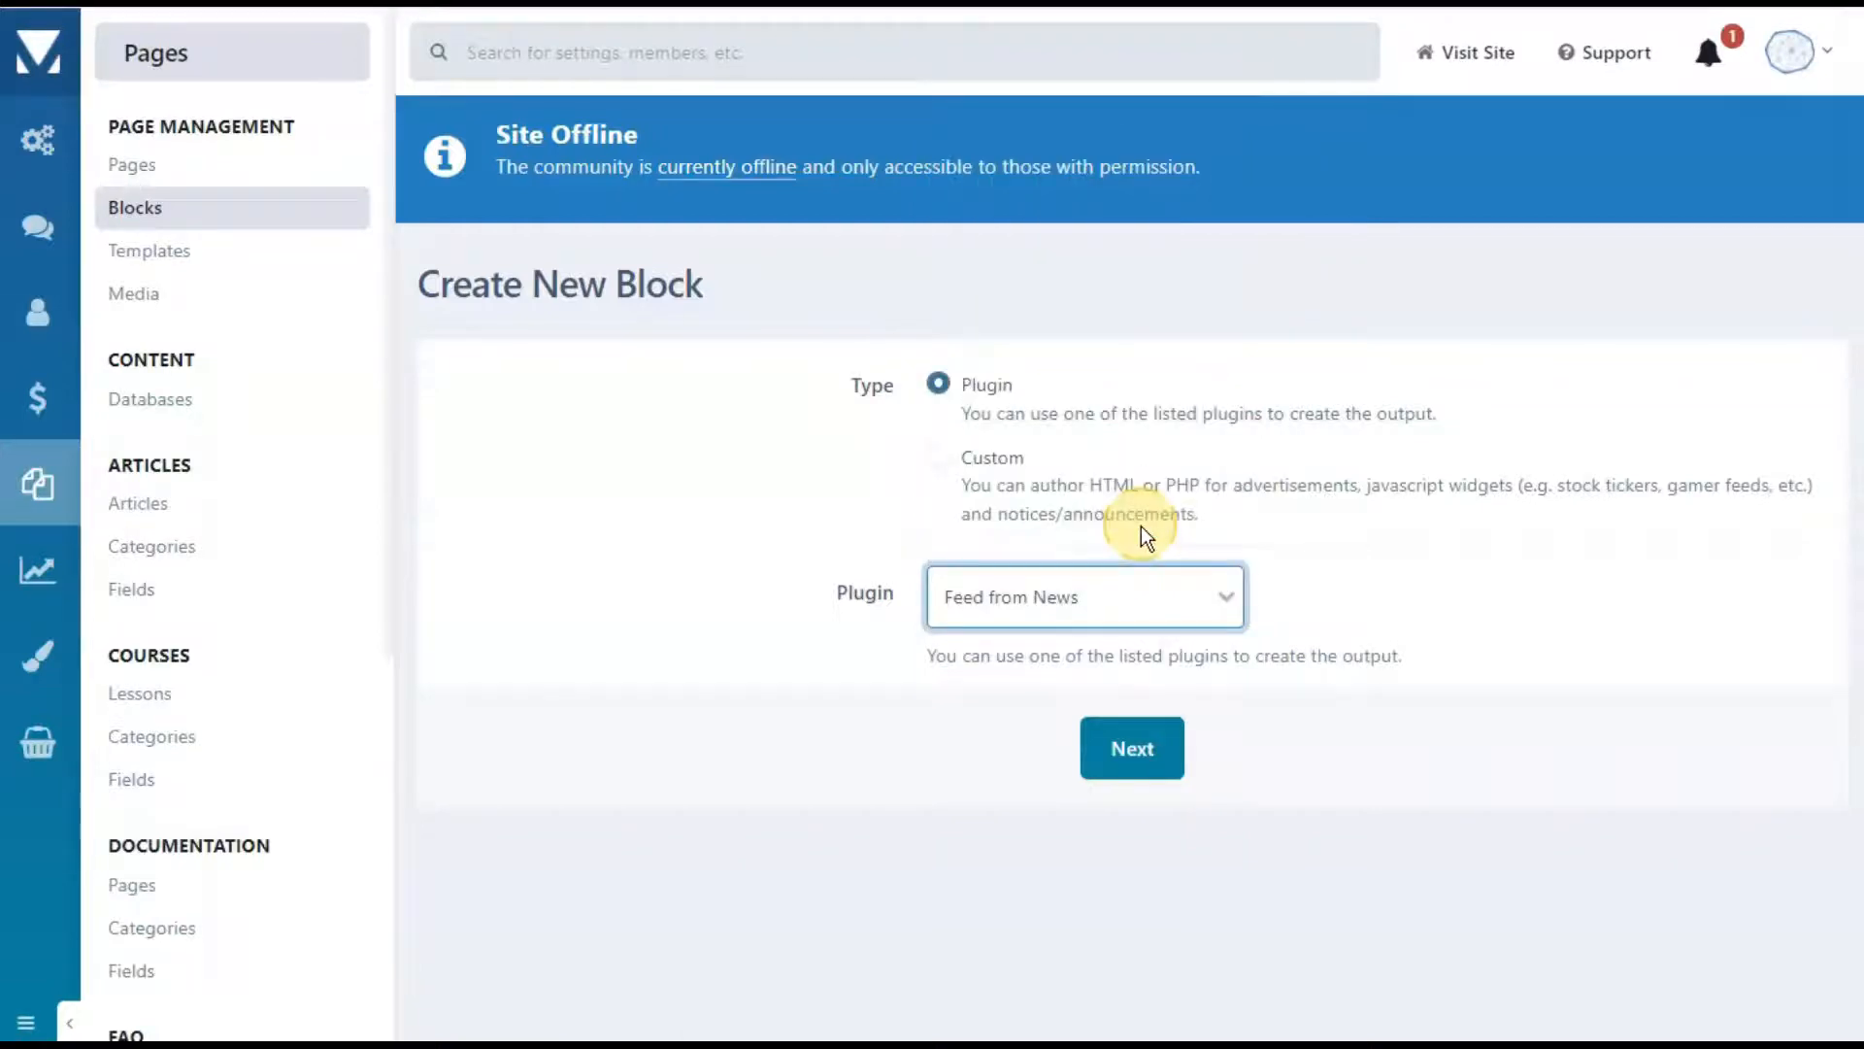
click(1144, 763)
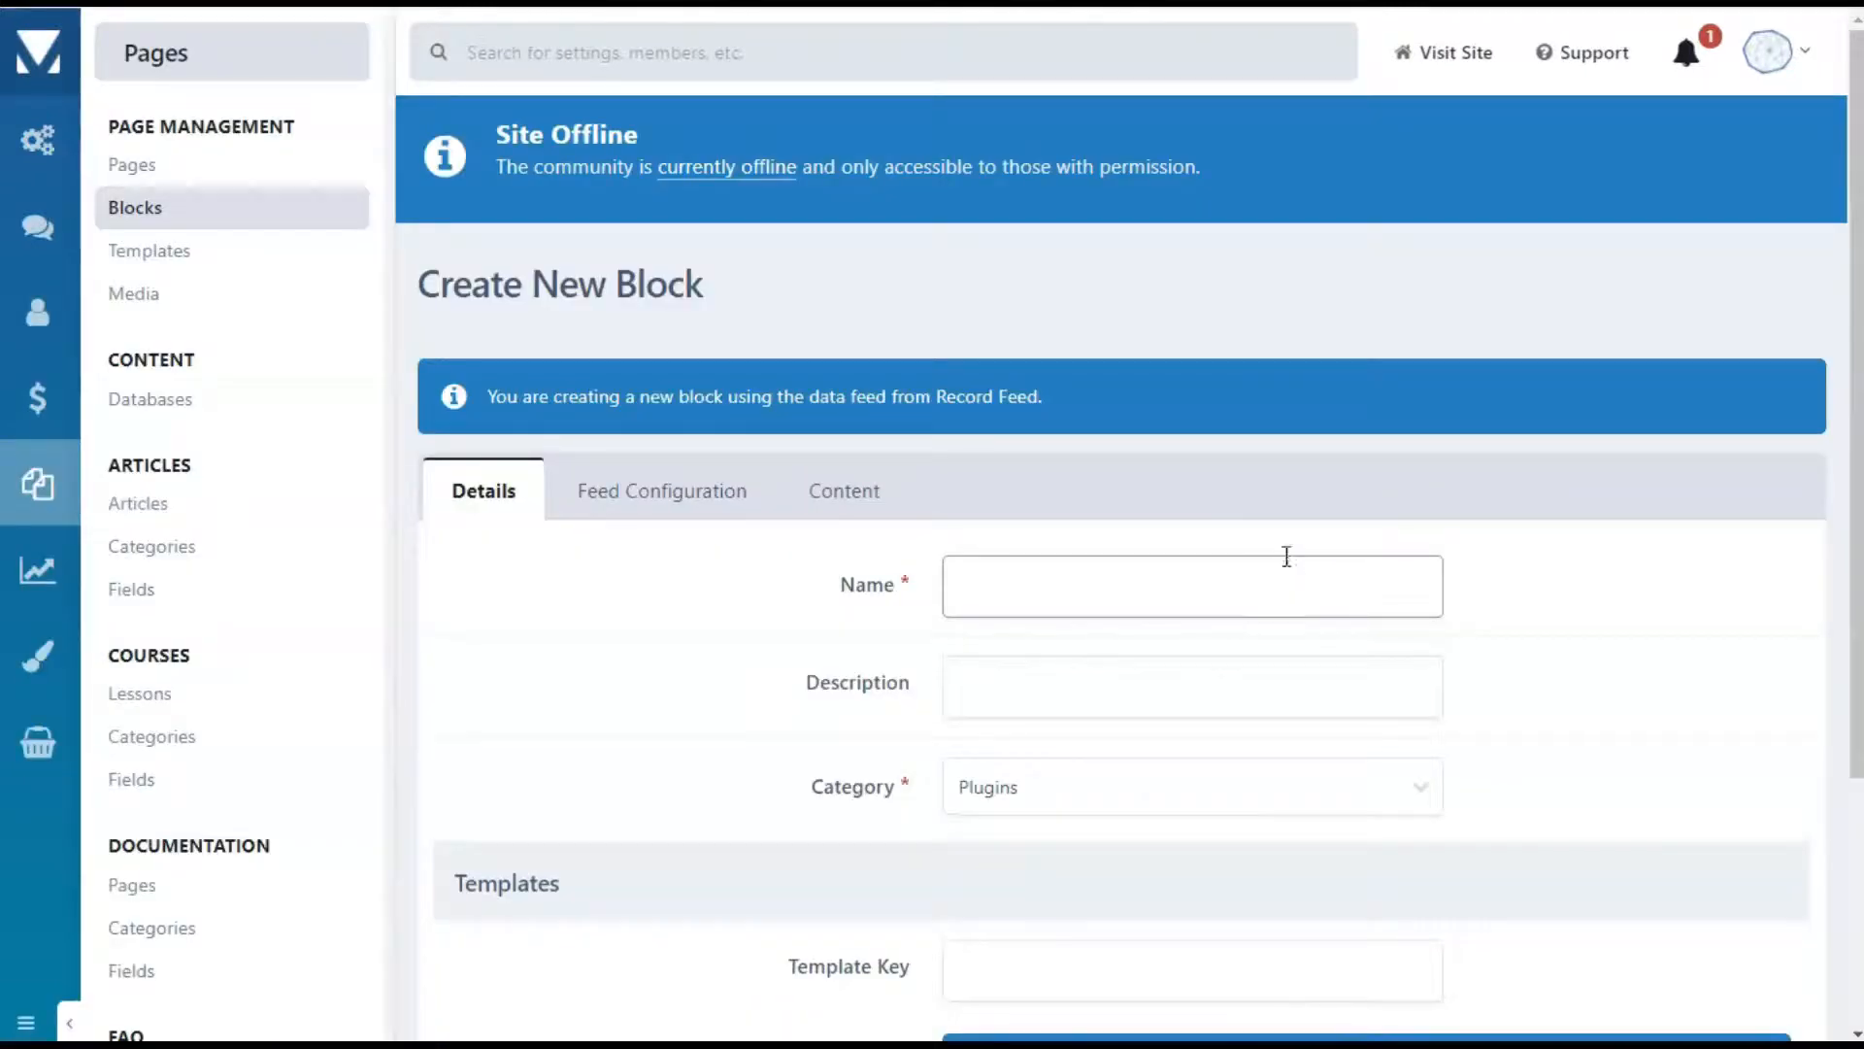
Step: Name the third block "News Block Style #3" and set its template key to news_style3
click(1174, 592)
text(News)
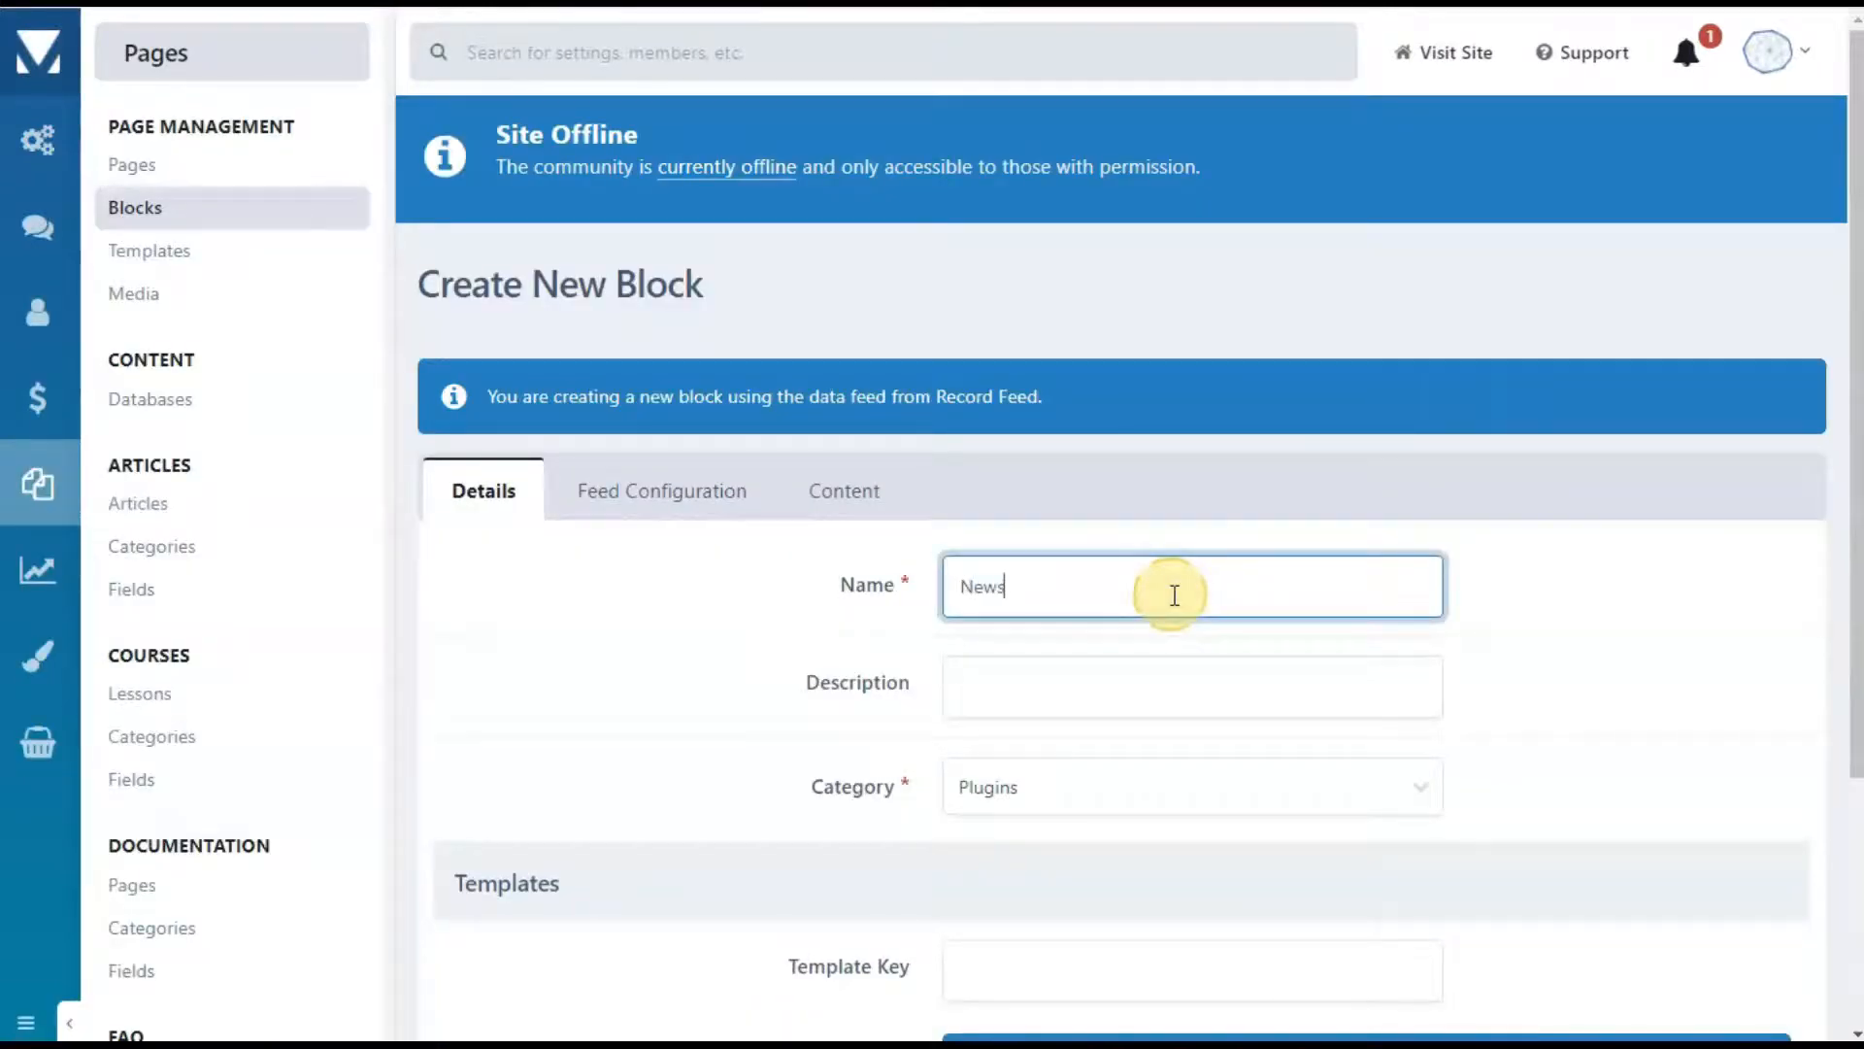
text( Block Style #3)
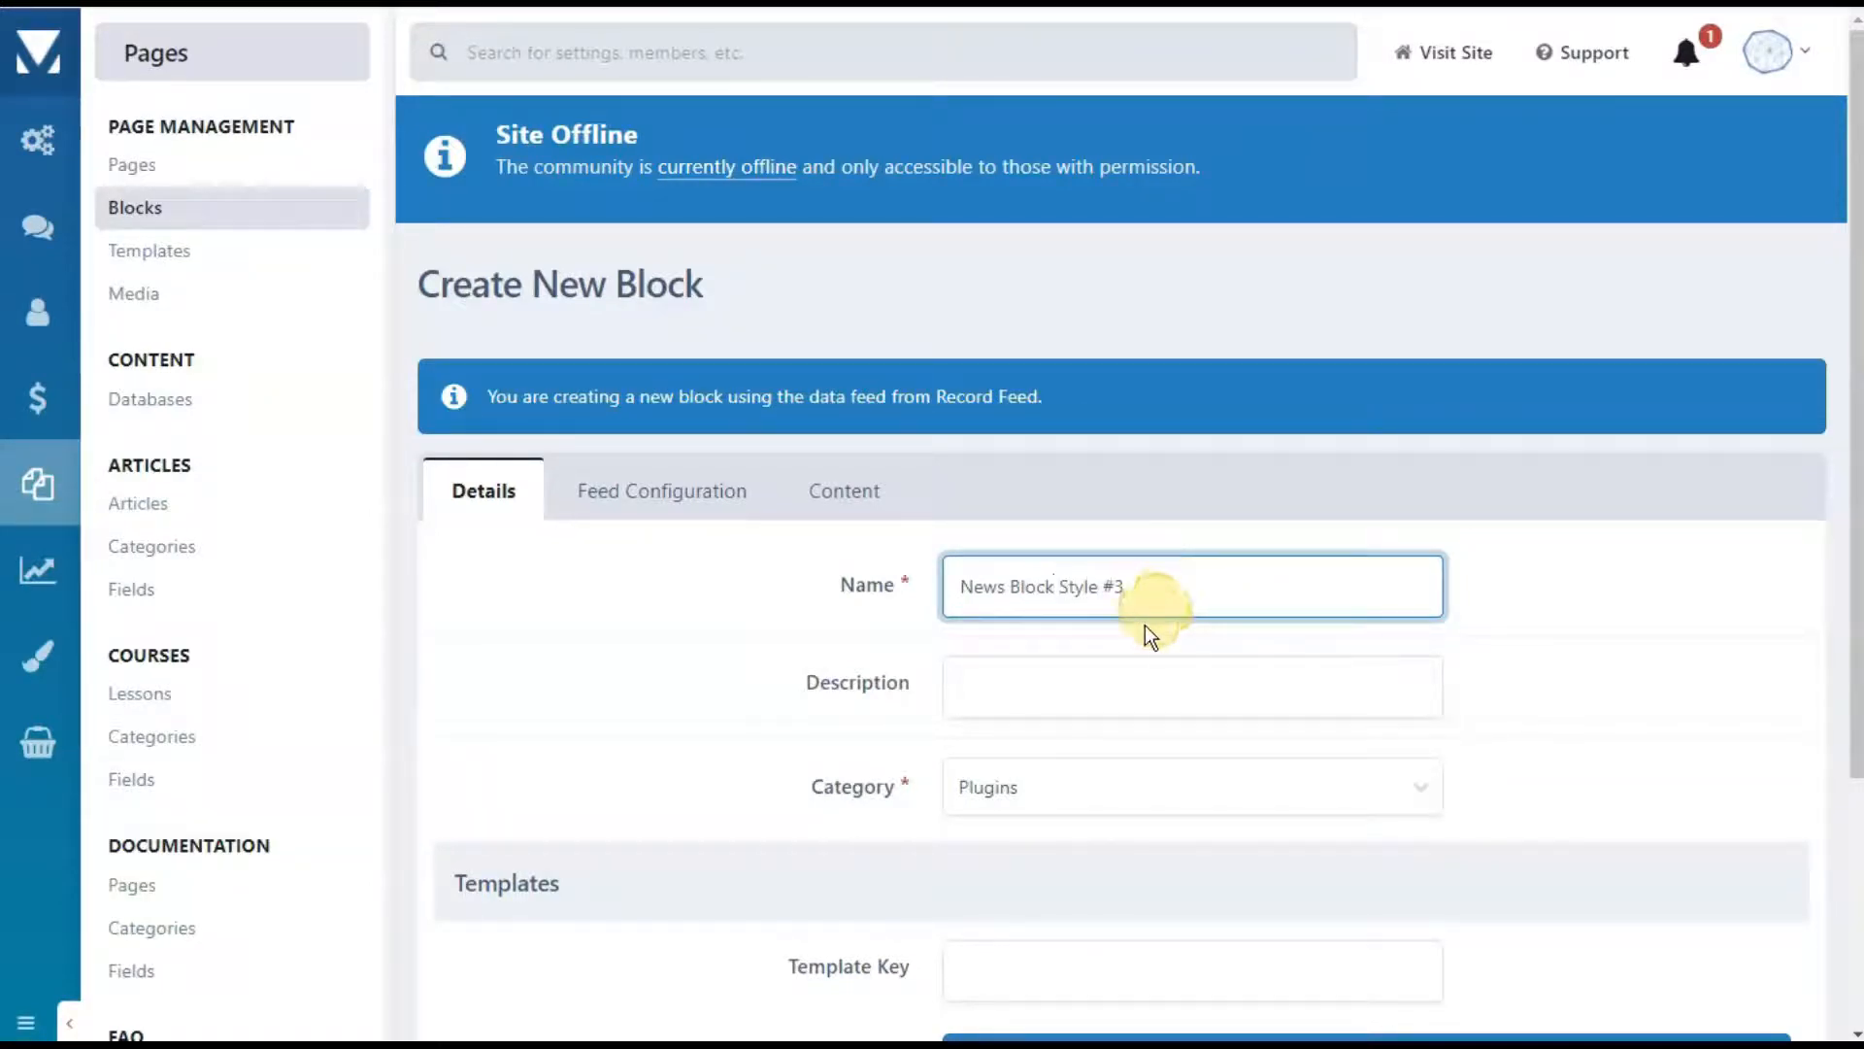
scroll(1147, 621, down, 3)
click(1044, 629)
text(news_style3)
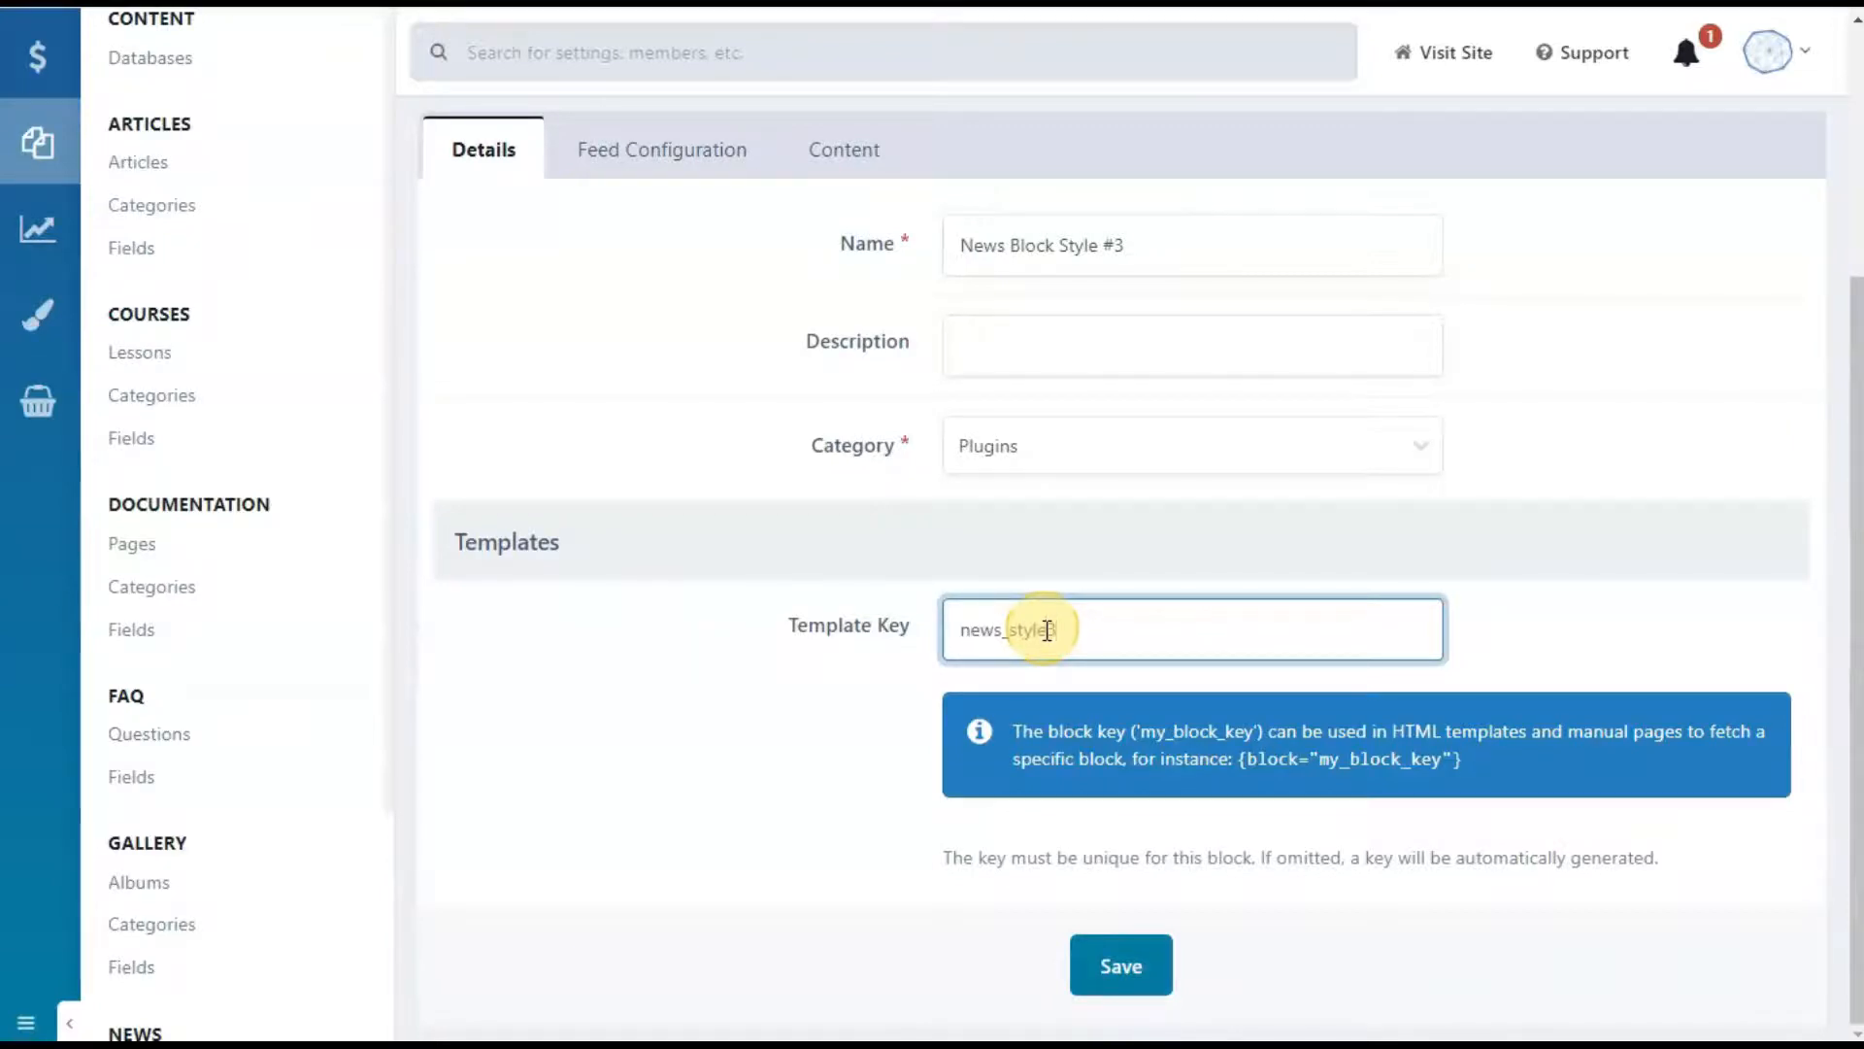
Step: Set the third block's feed to show 6 records and sort them by Publish Date
click(681, 157)
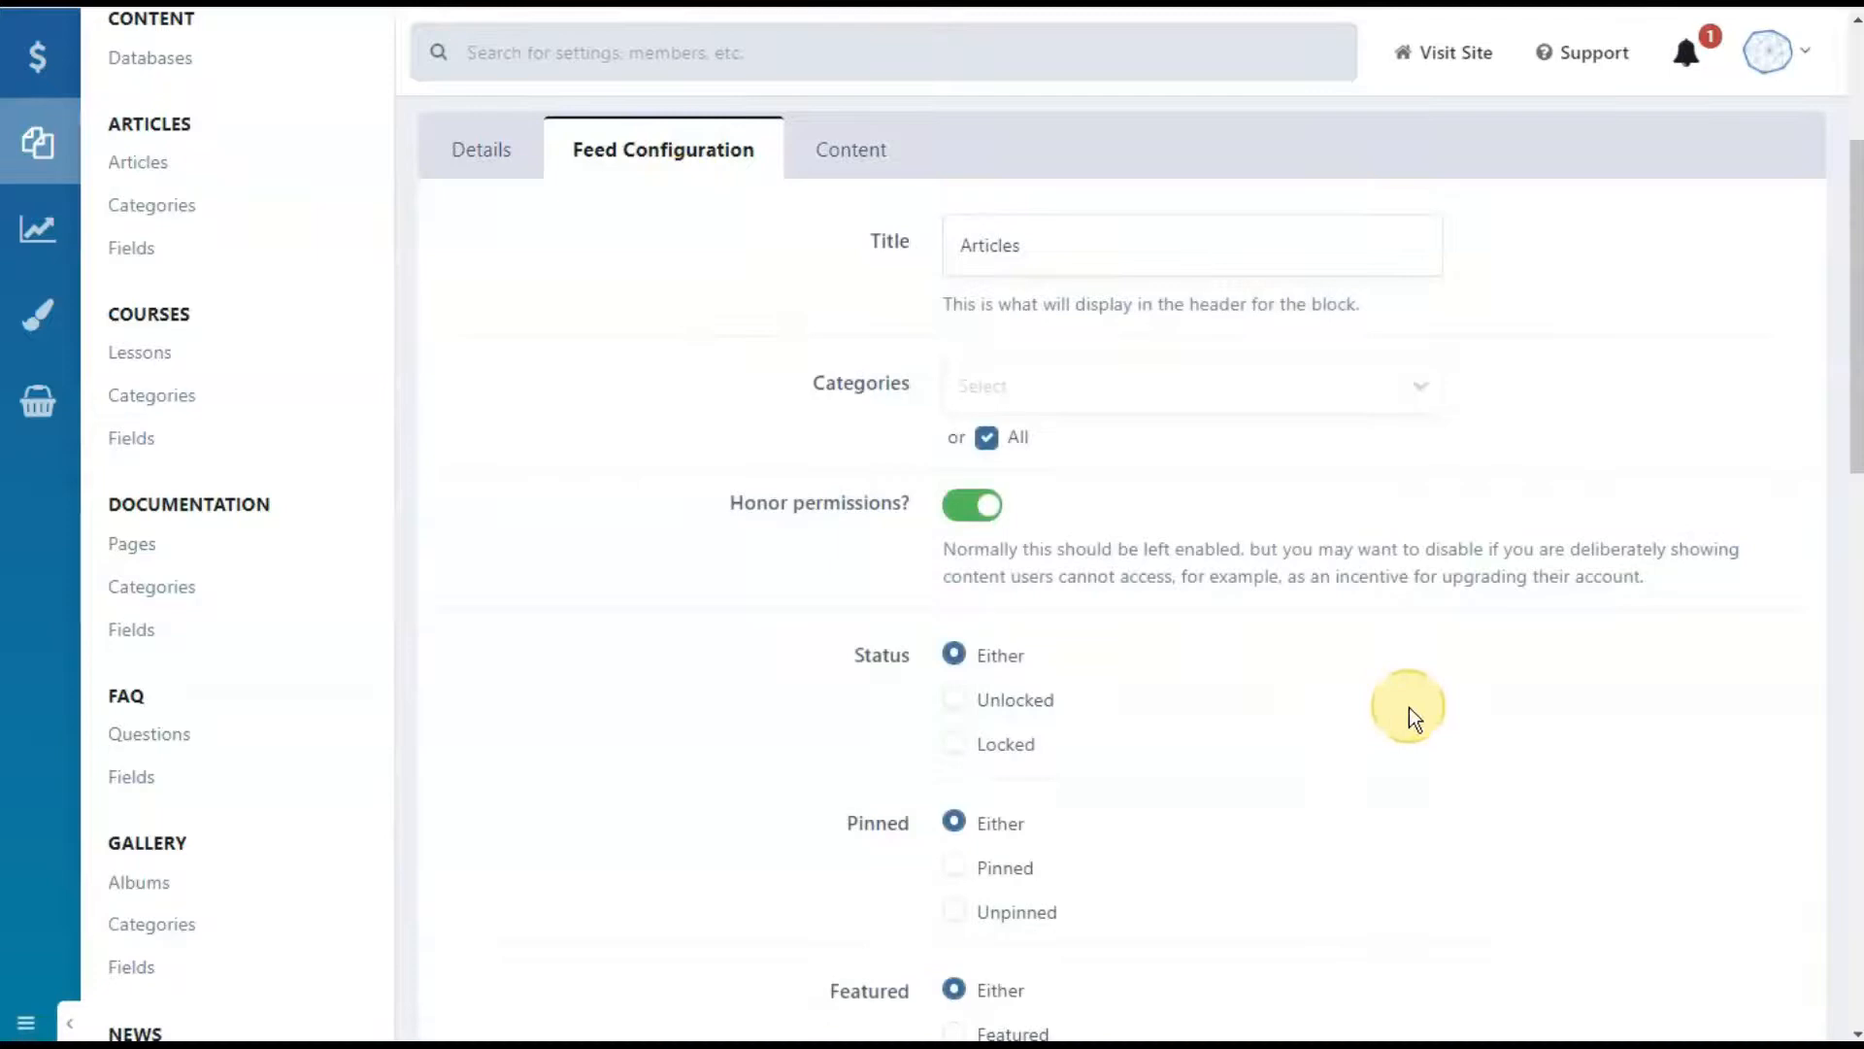
scroll(1408, 707, down, 6)
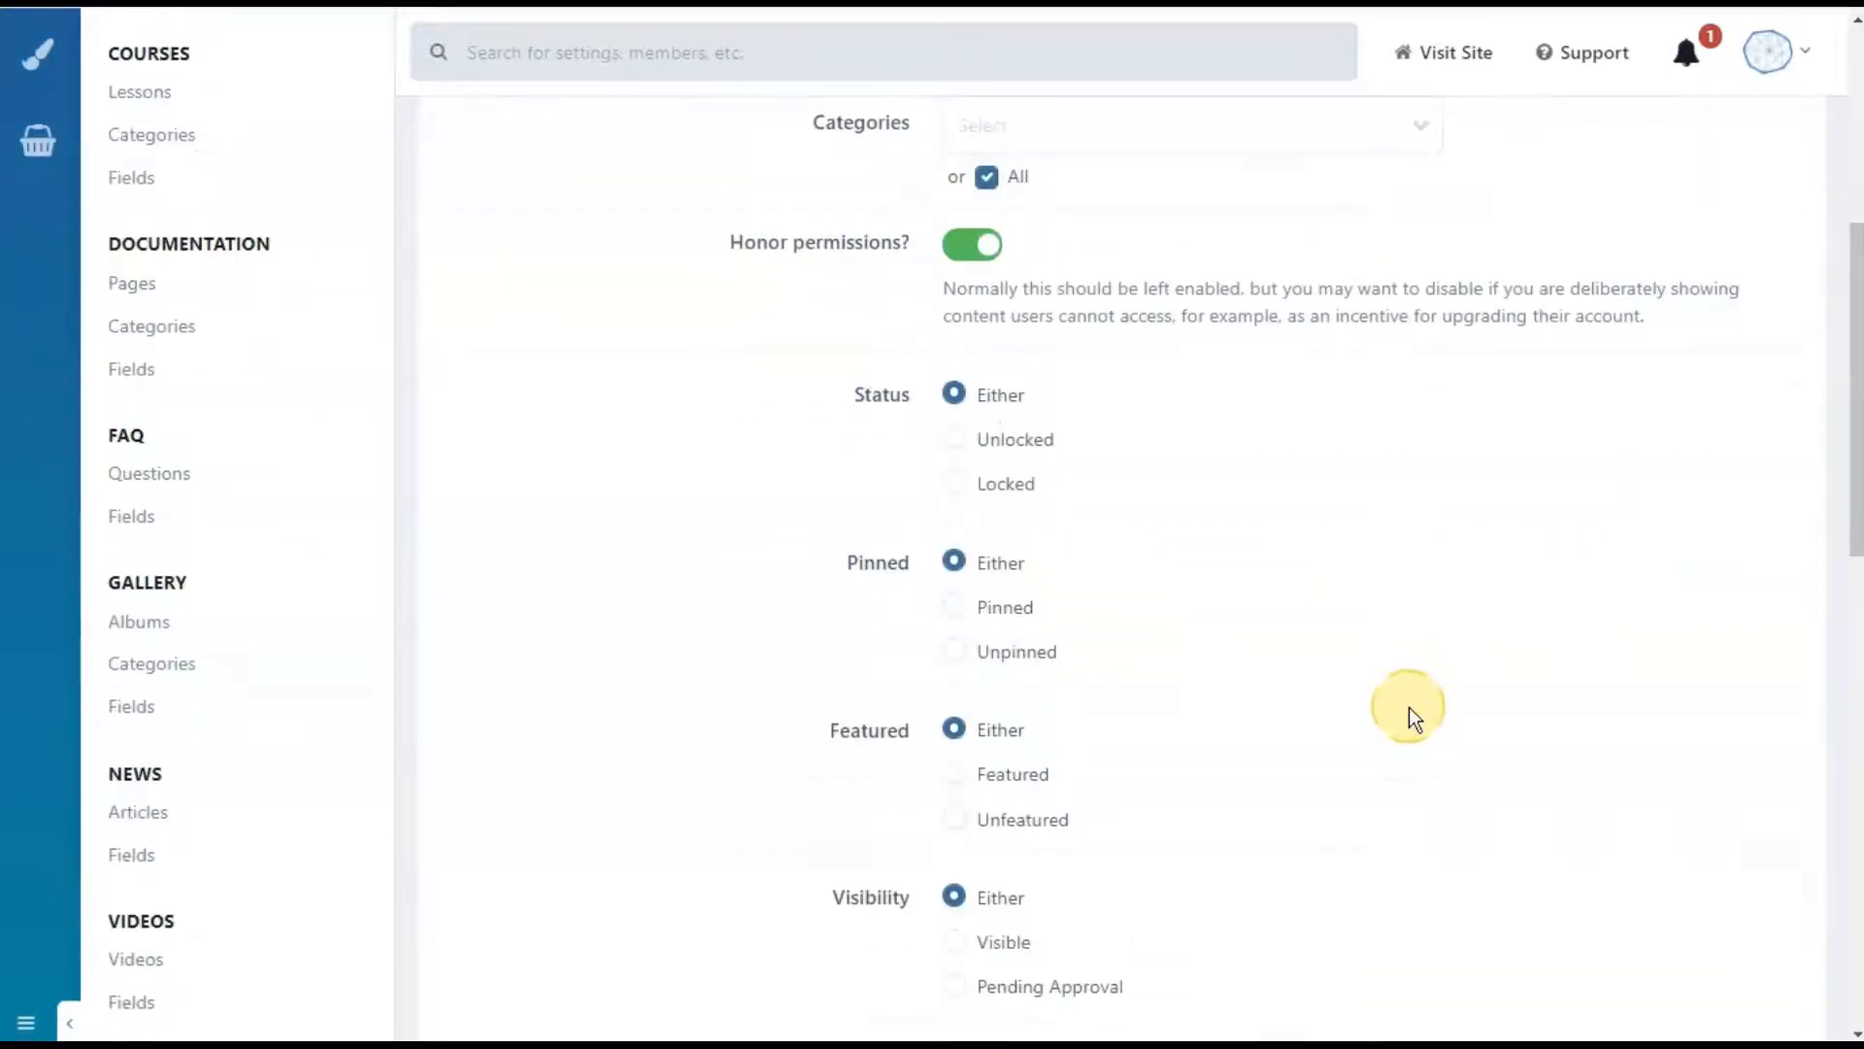
scroll(1408, 707, down, 9)
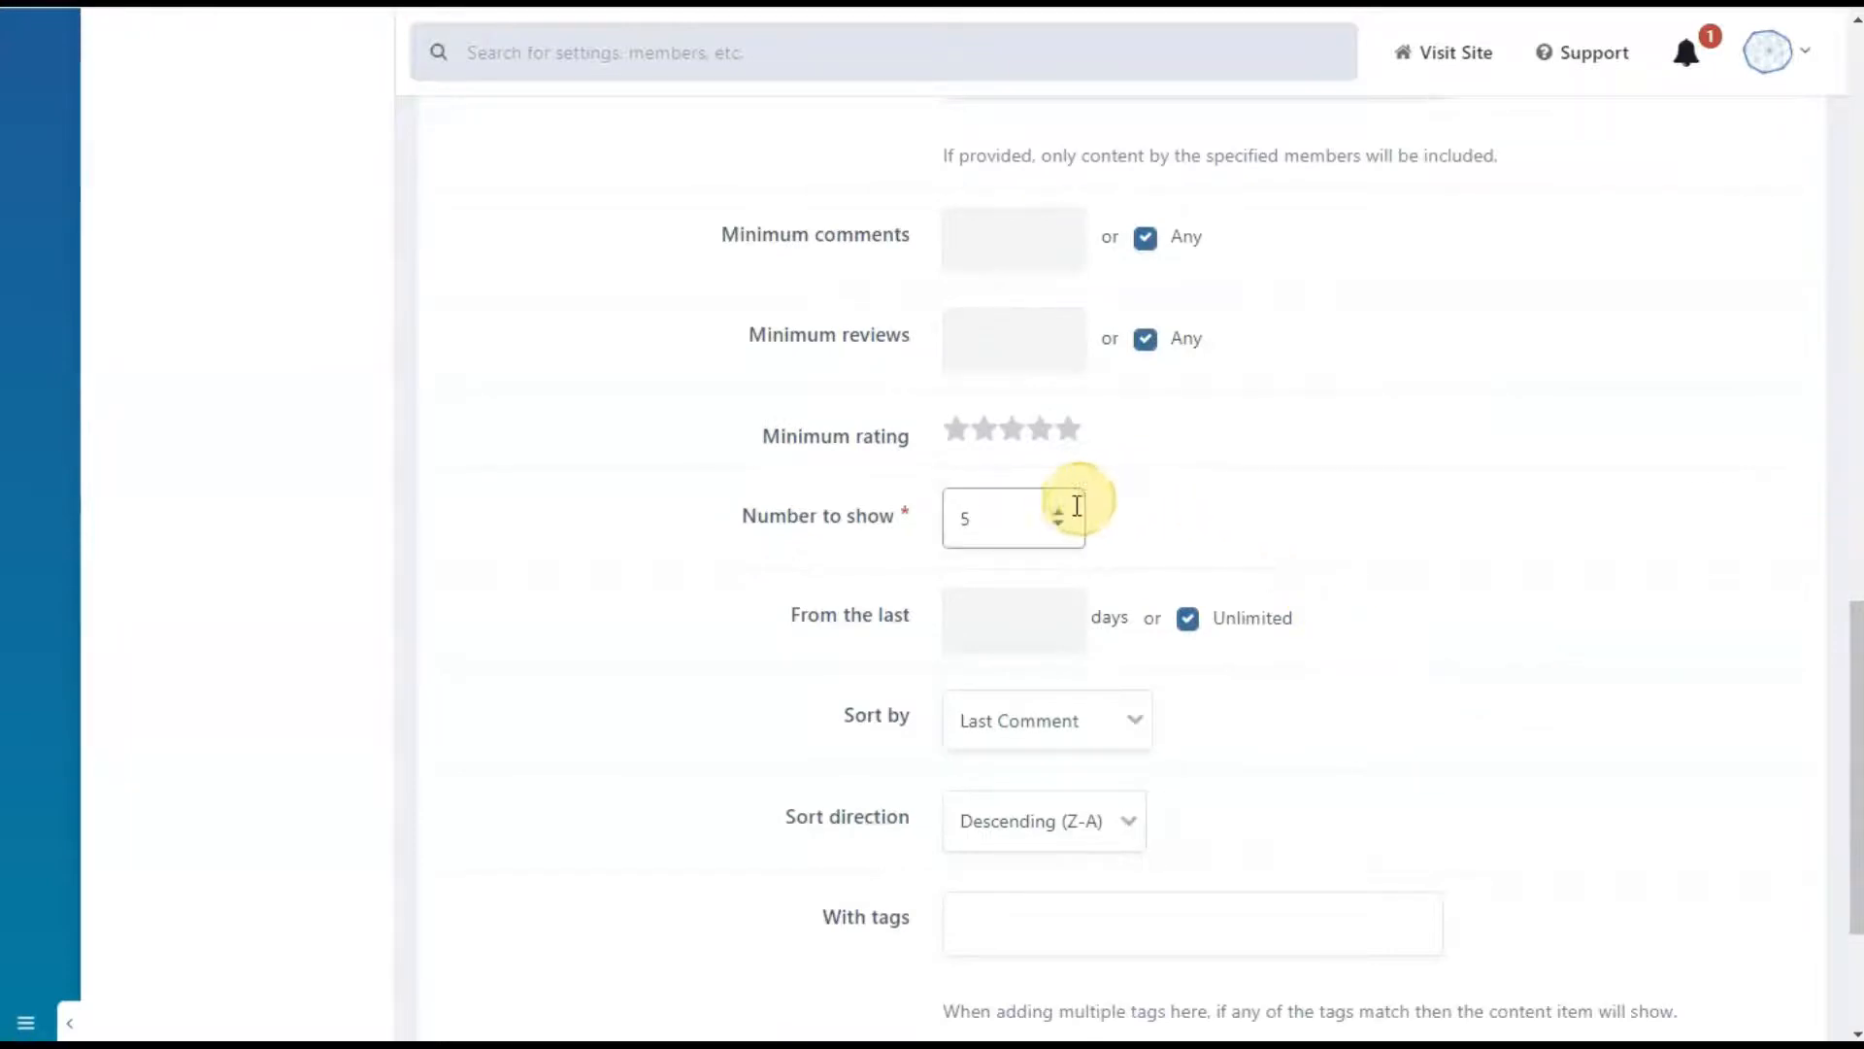
click(1058, 514)
scroll(1356, 702, down, 3)
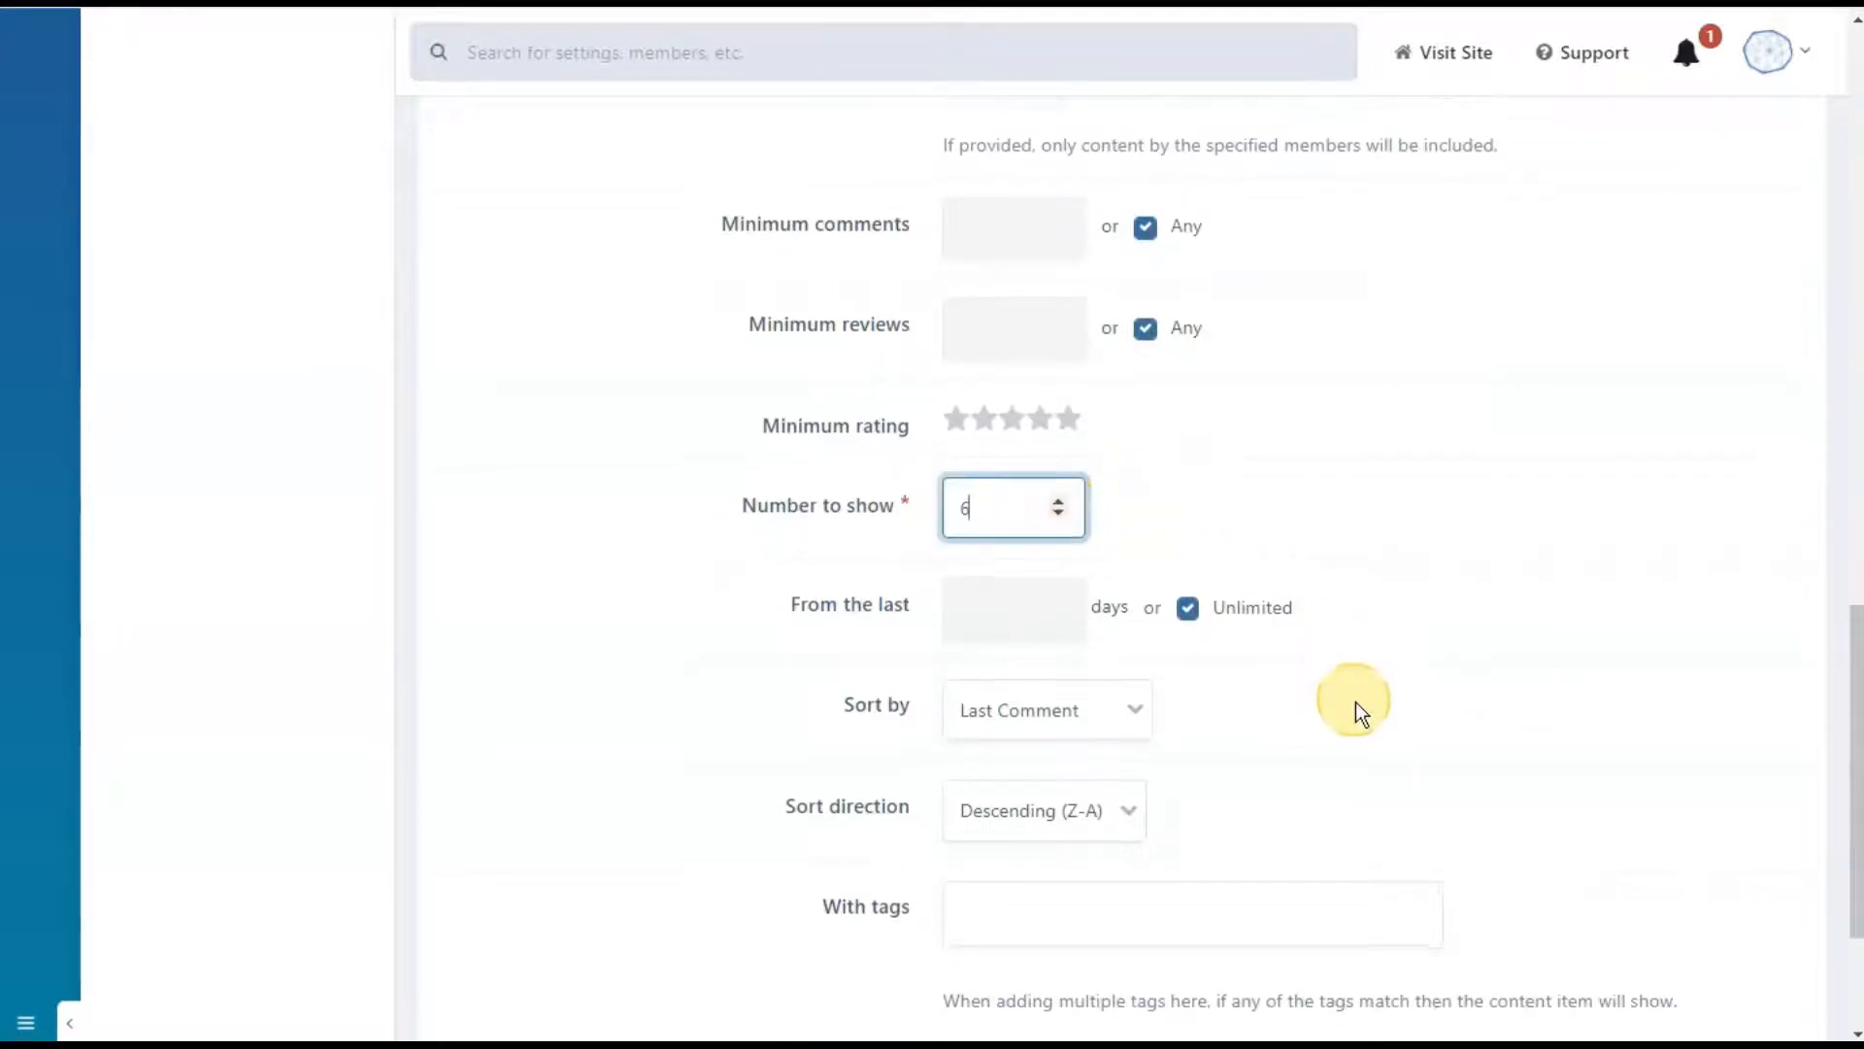
click(1138, 468)
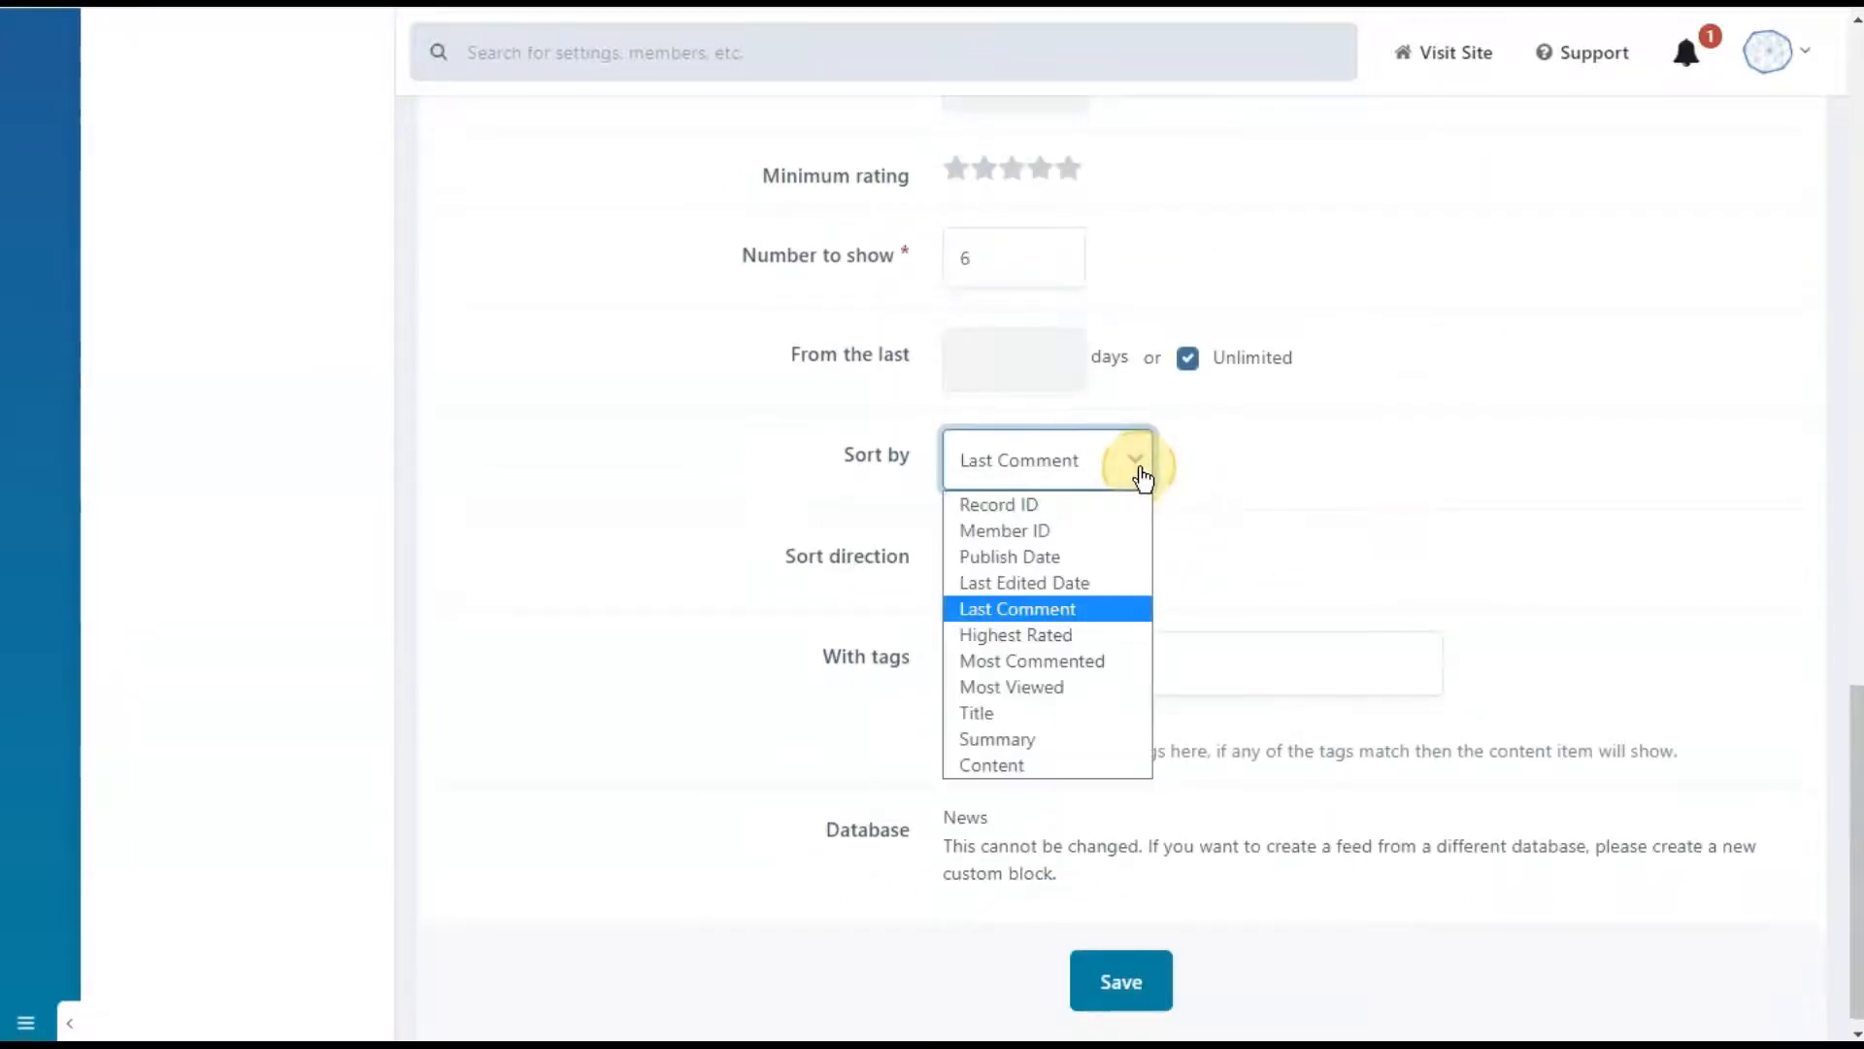
click(1093, 555)
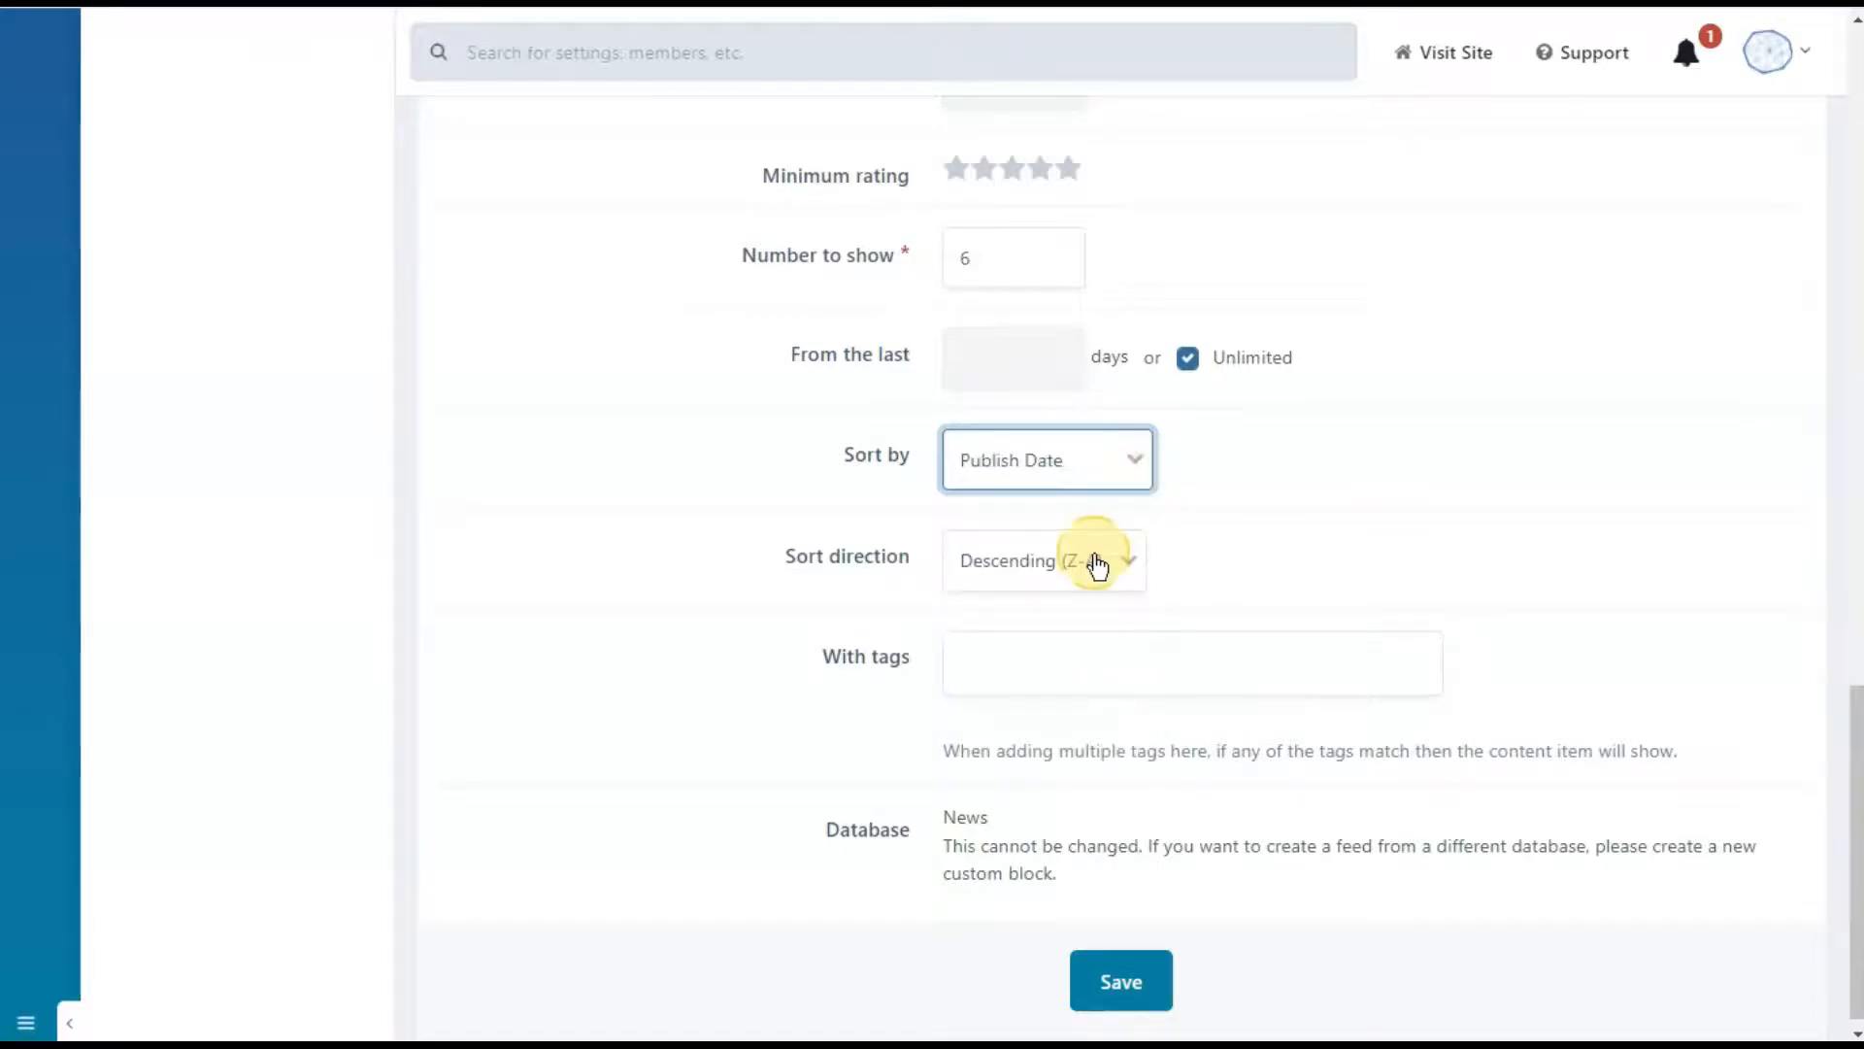
Step: Assign the fxpages_record_feed_style3 template to the third block and save the block along with its permissions
scroll(1348, 600, up, 15)
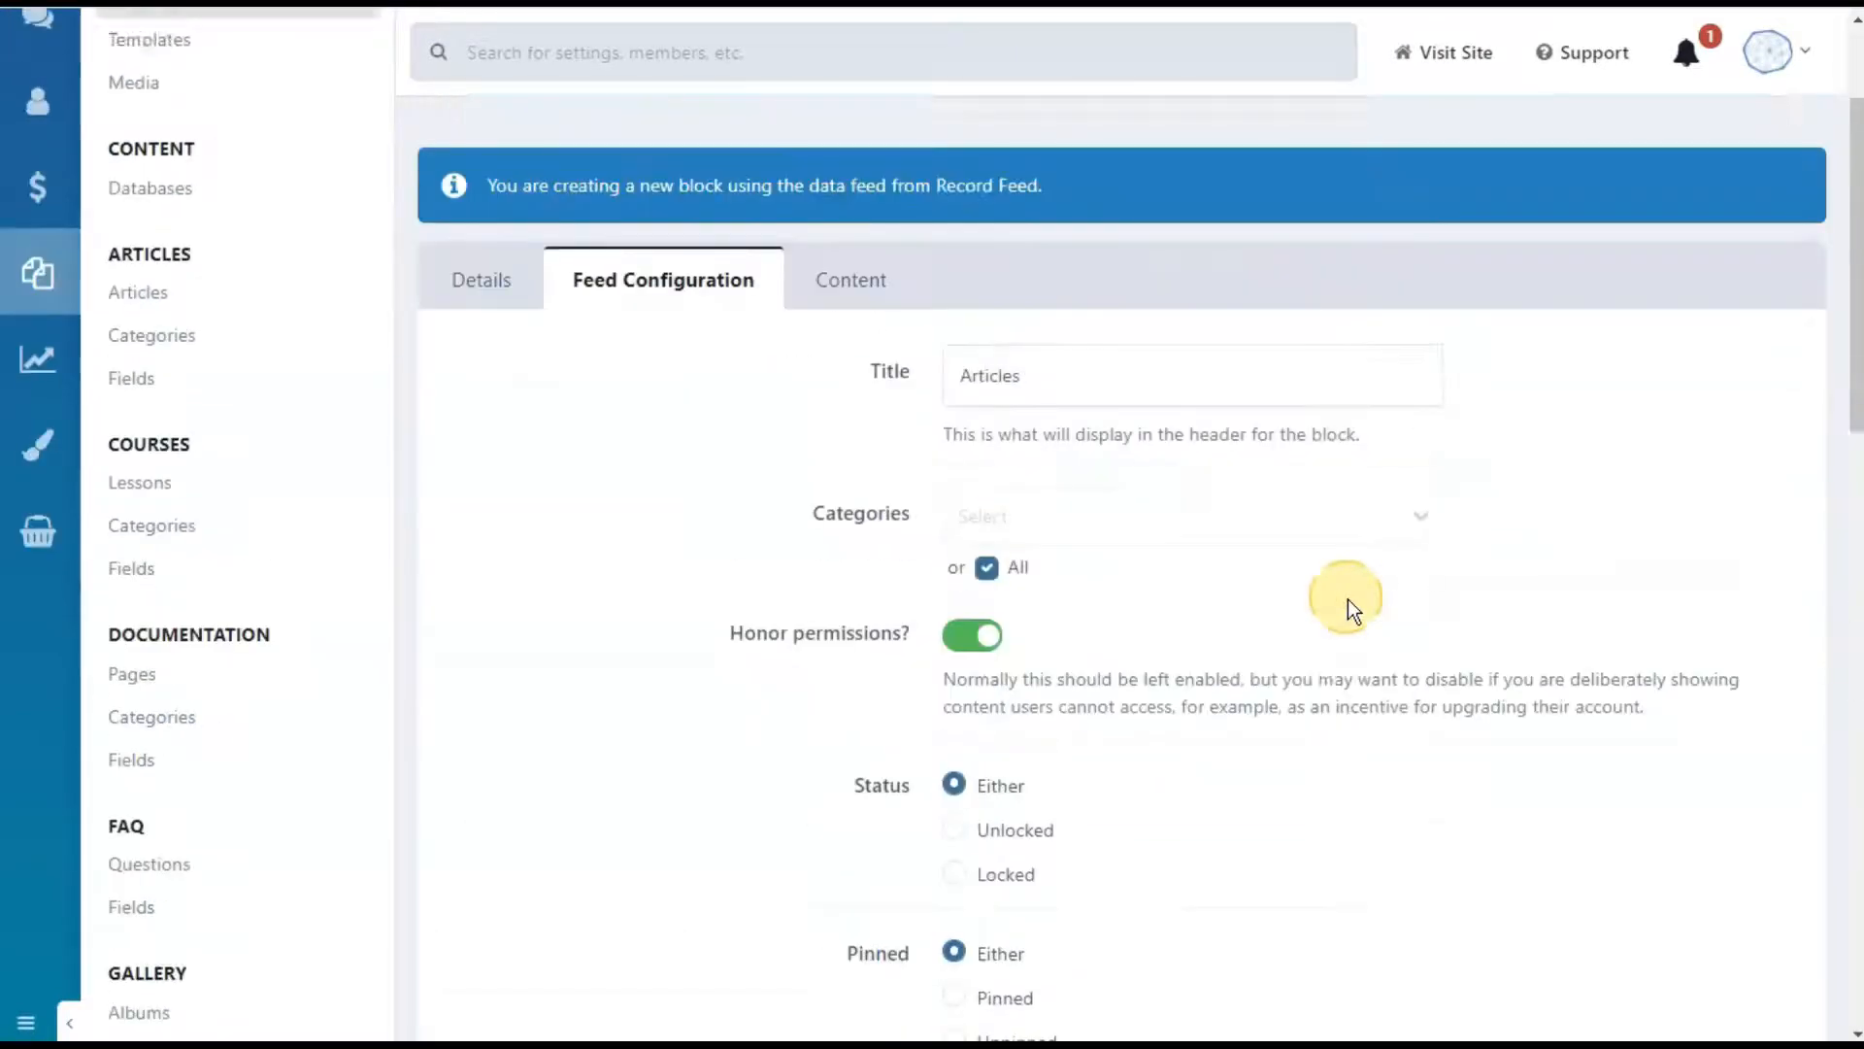
scroll(1348, 599, up, 3)
click(850, 493)
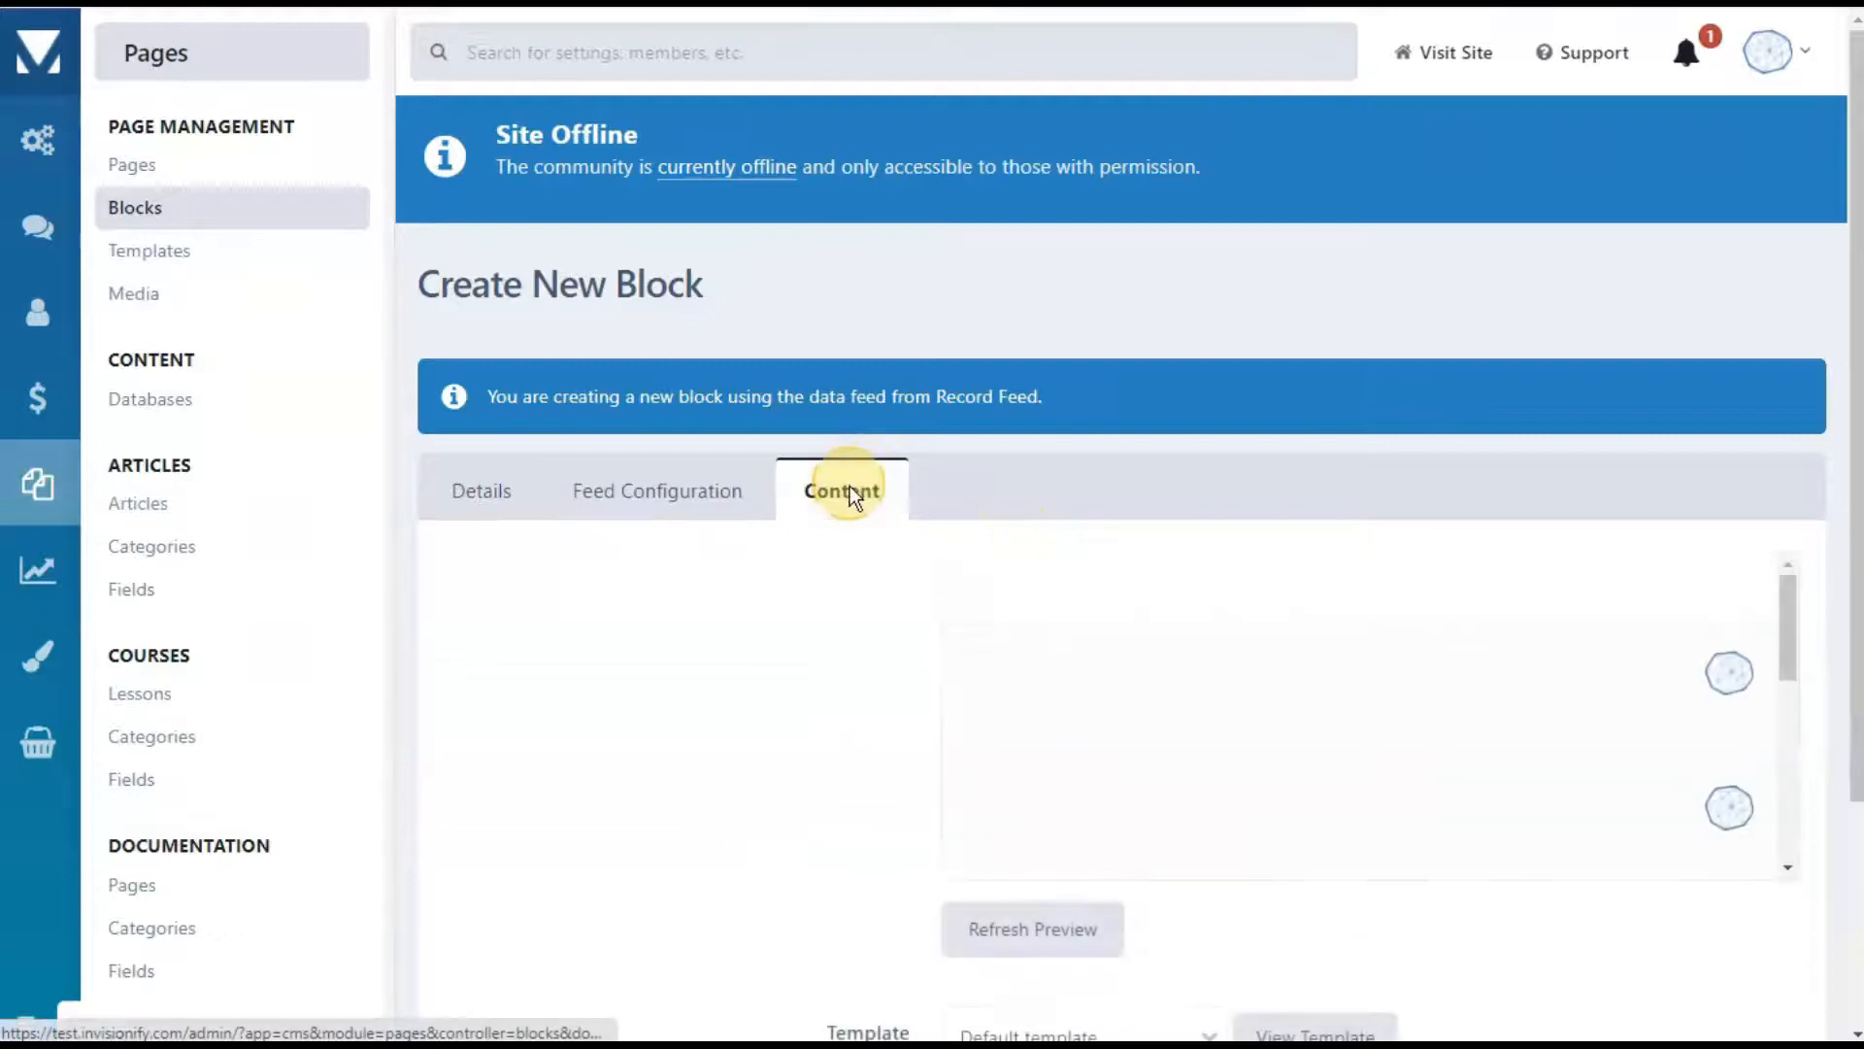
scroll(889, 567, down, 1)
scroll(888, 557, down, 3)
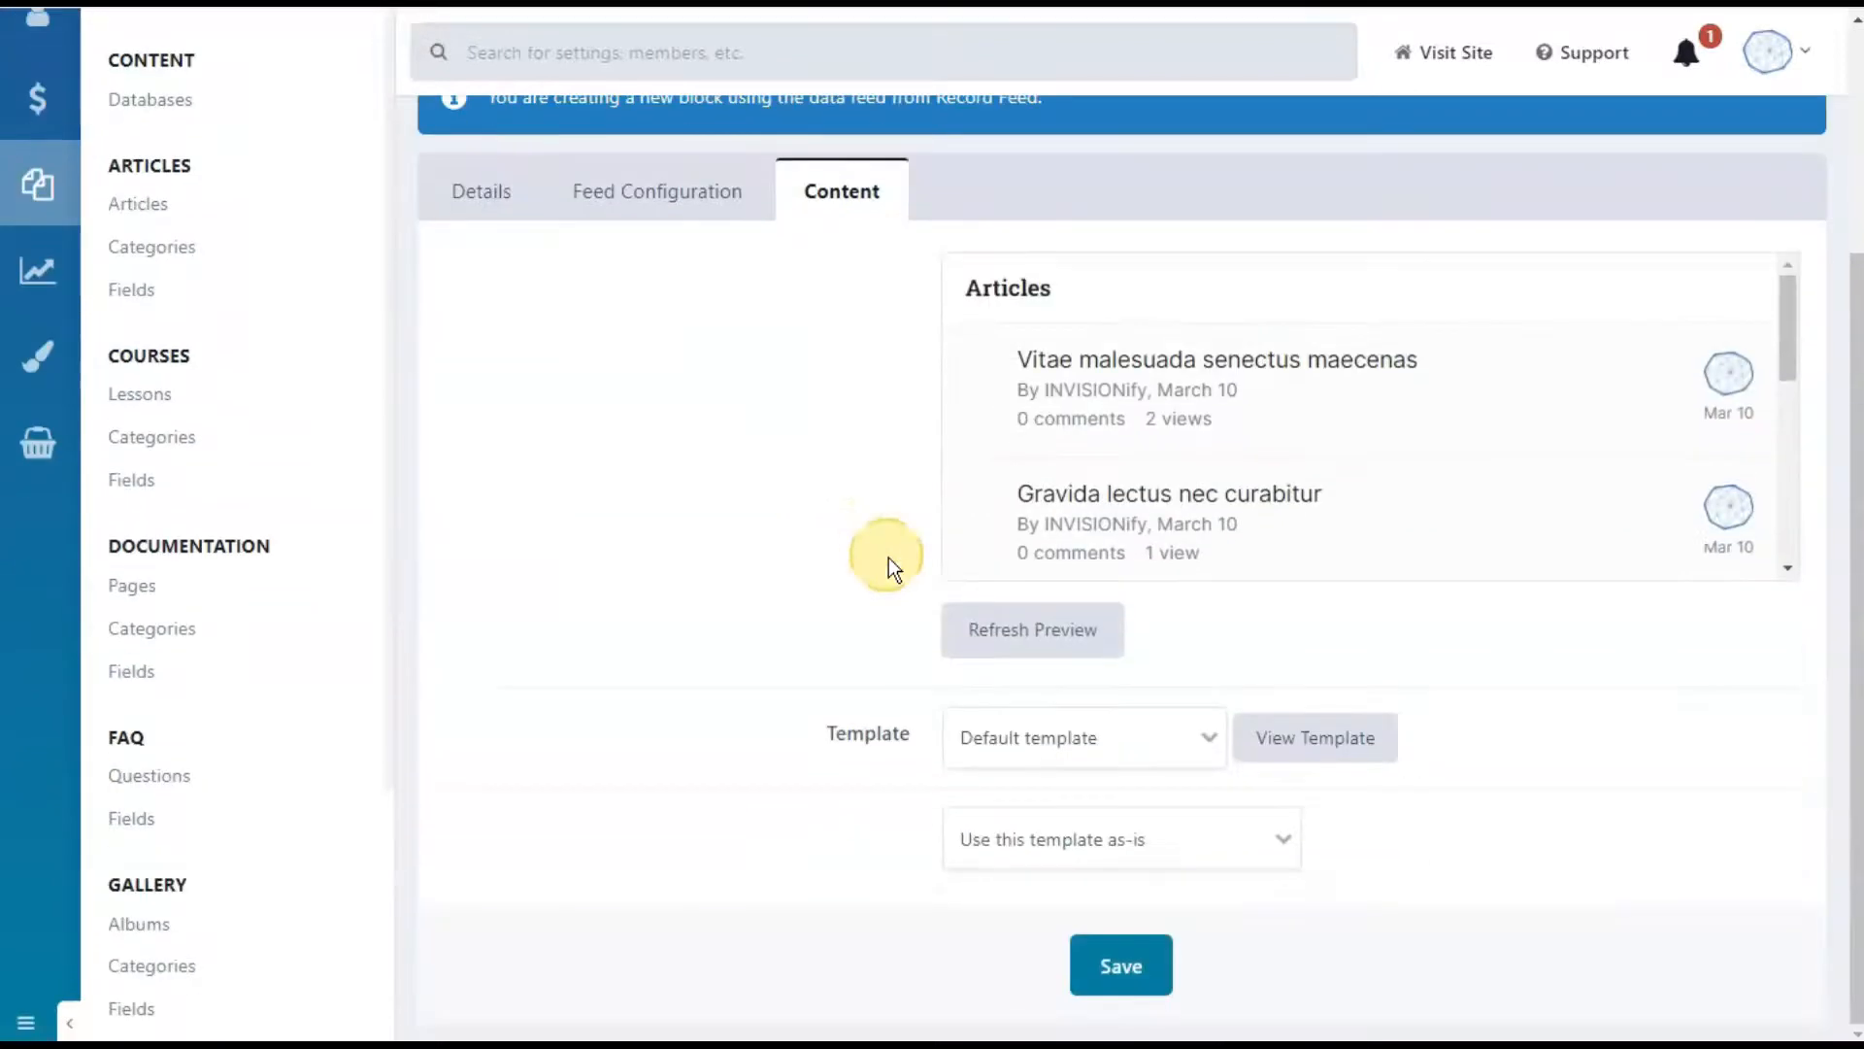
click(1100, 743)
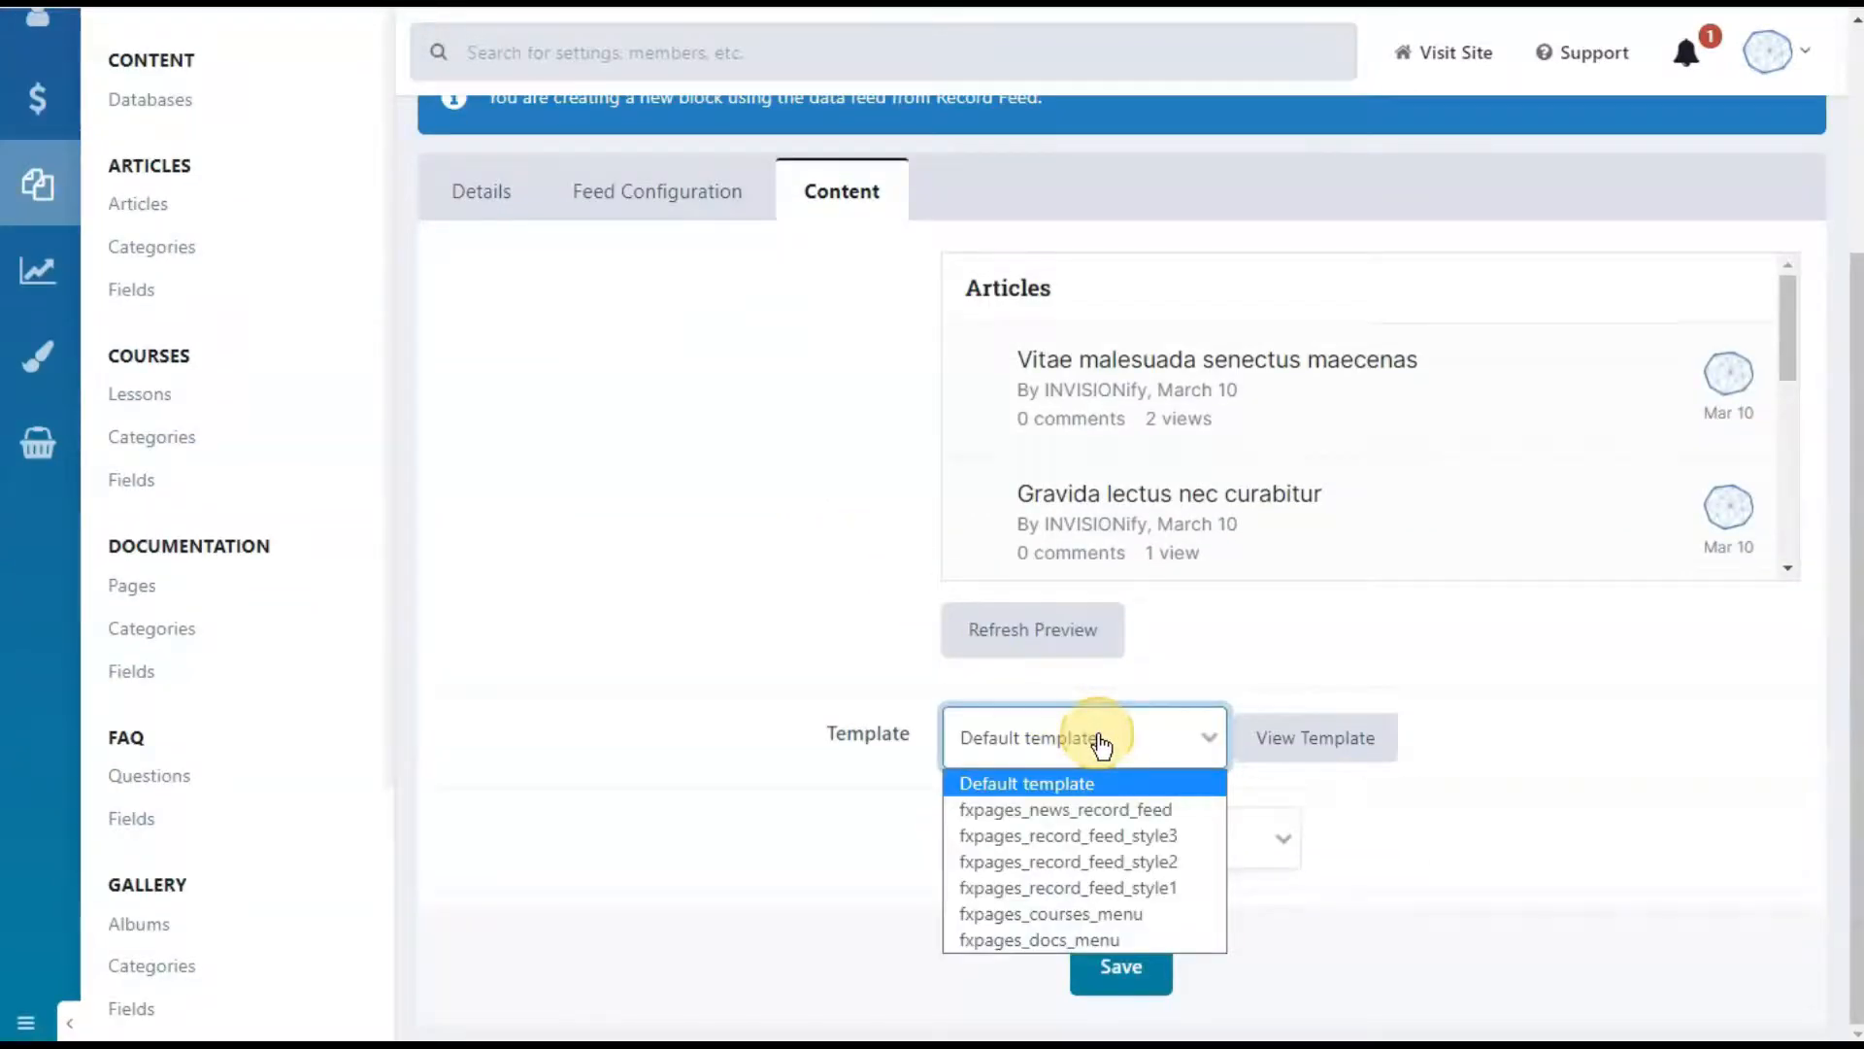
click(1126, 835)
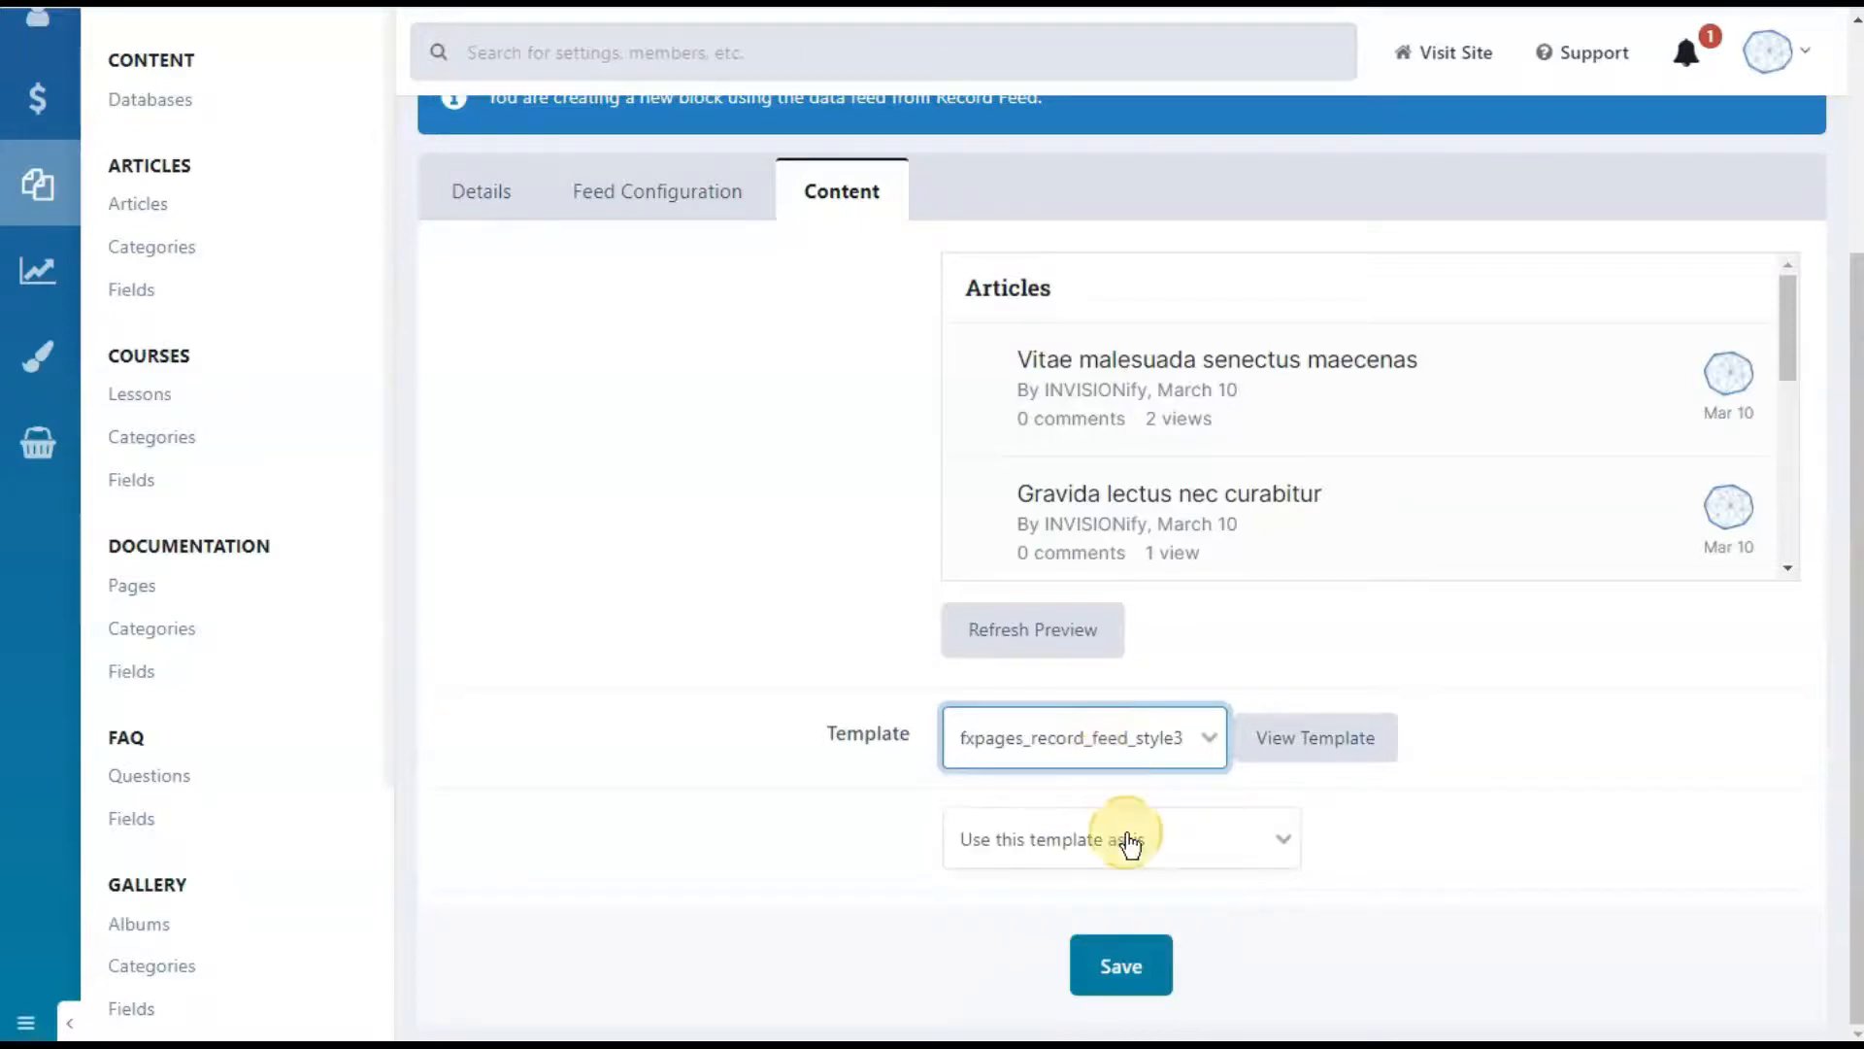
click(1121, 967)
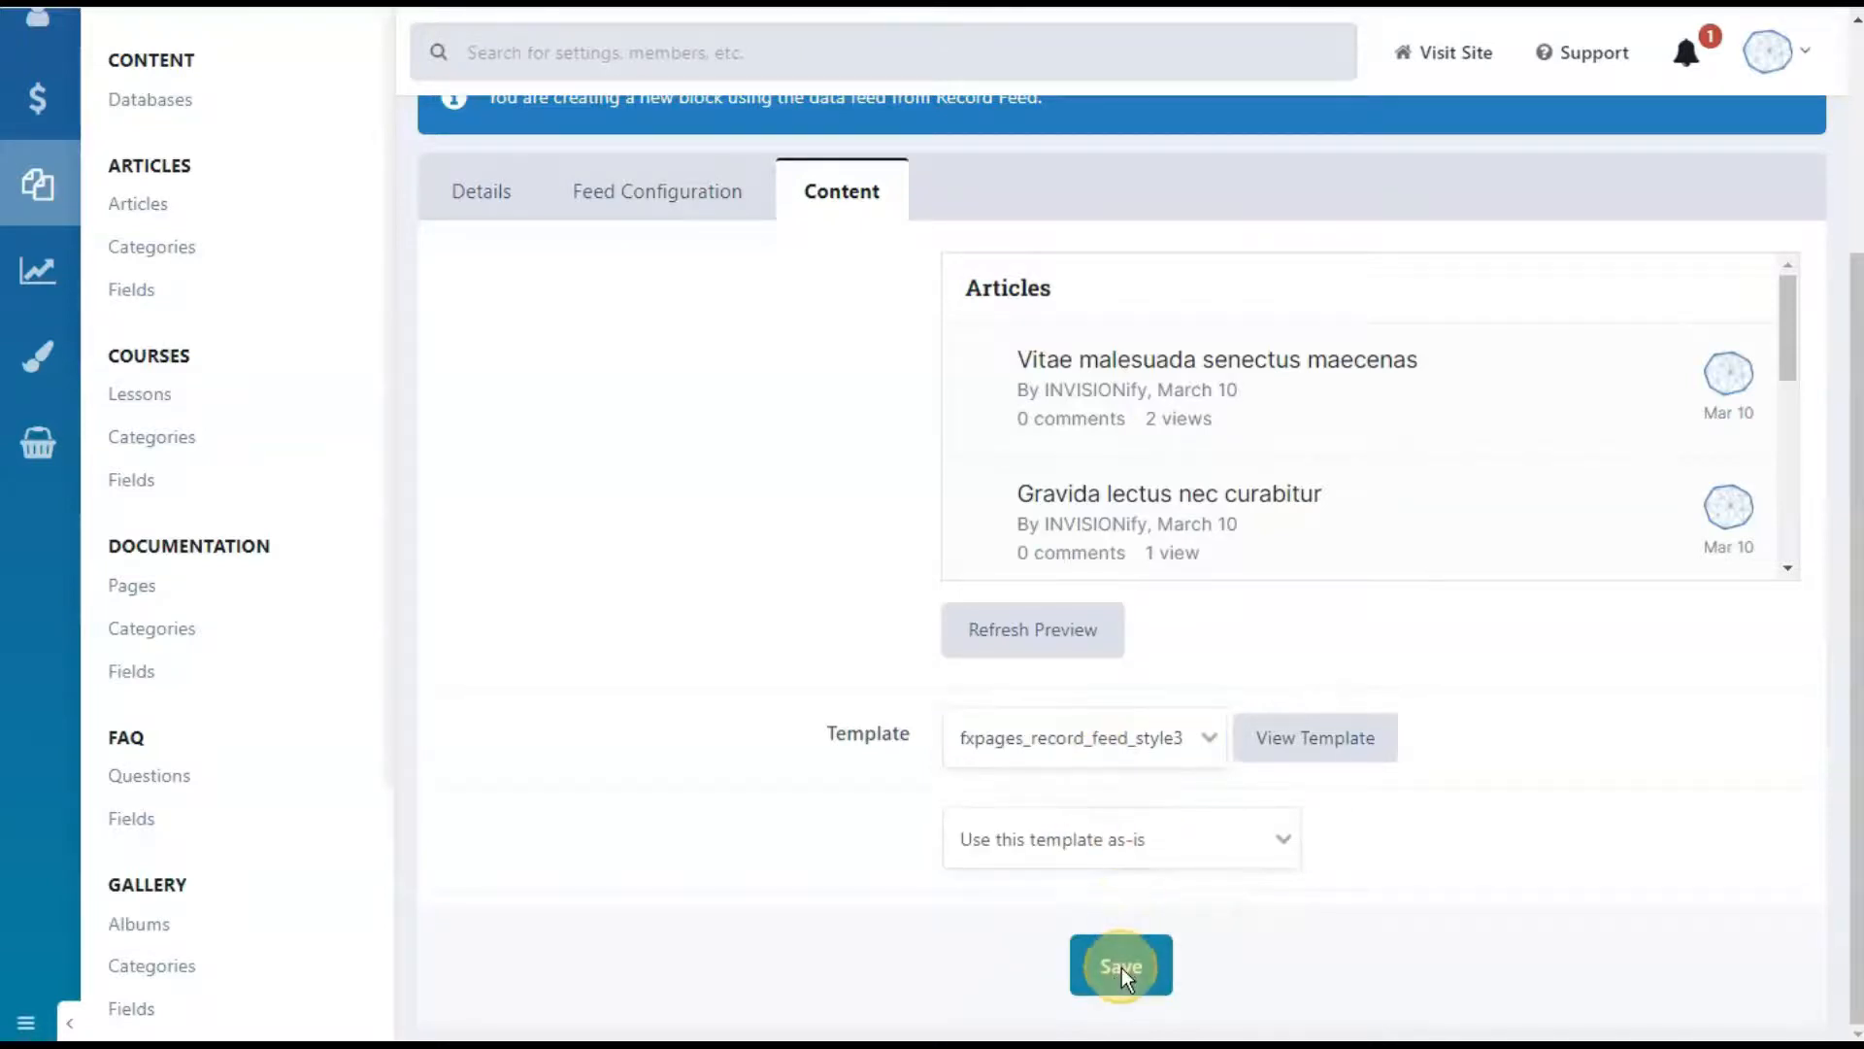
click(1127, 938)
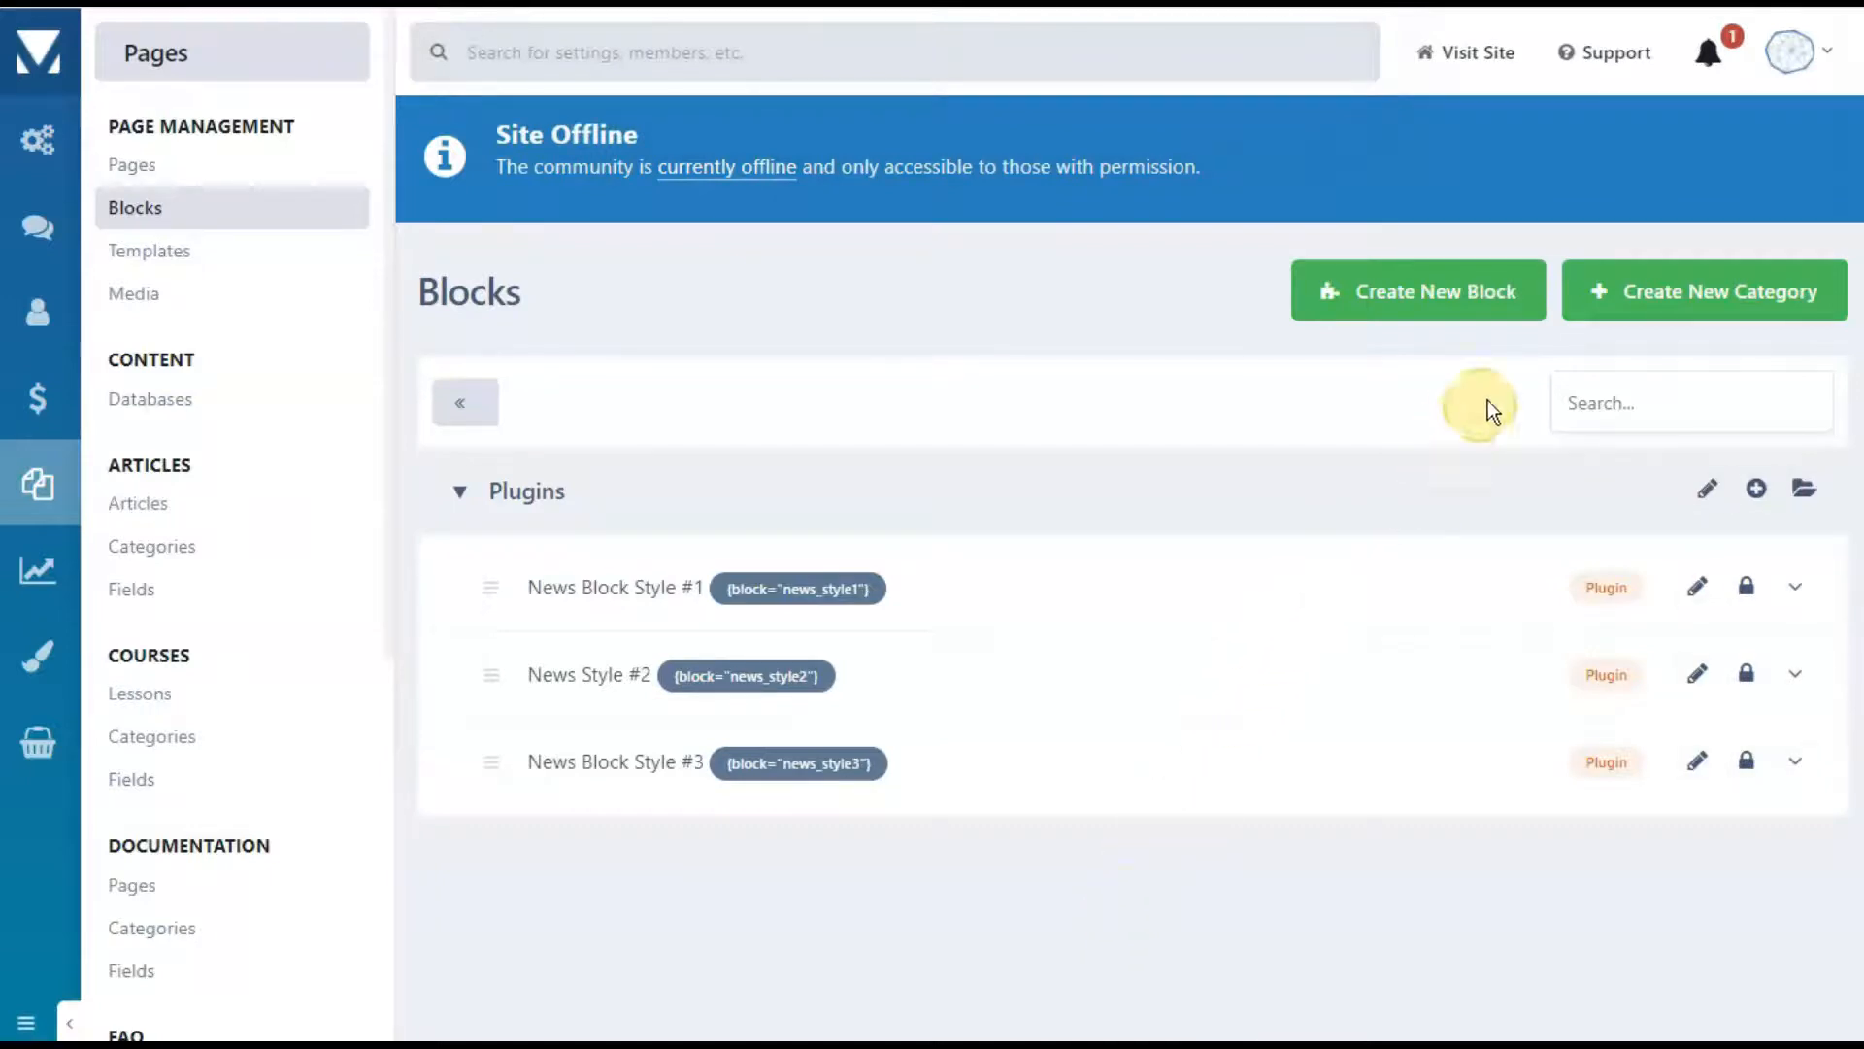
Step: Go to the public site and open the Block Manager on the A Test Forum page
click(1505, 56)
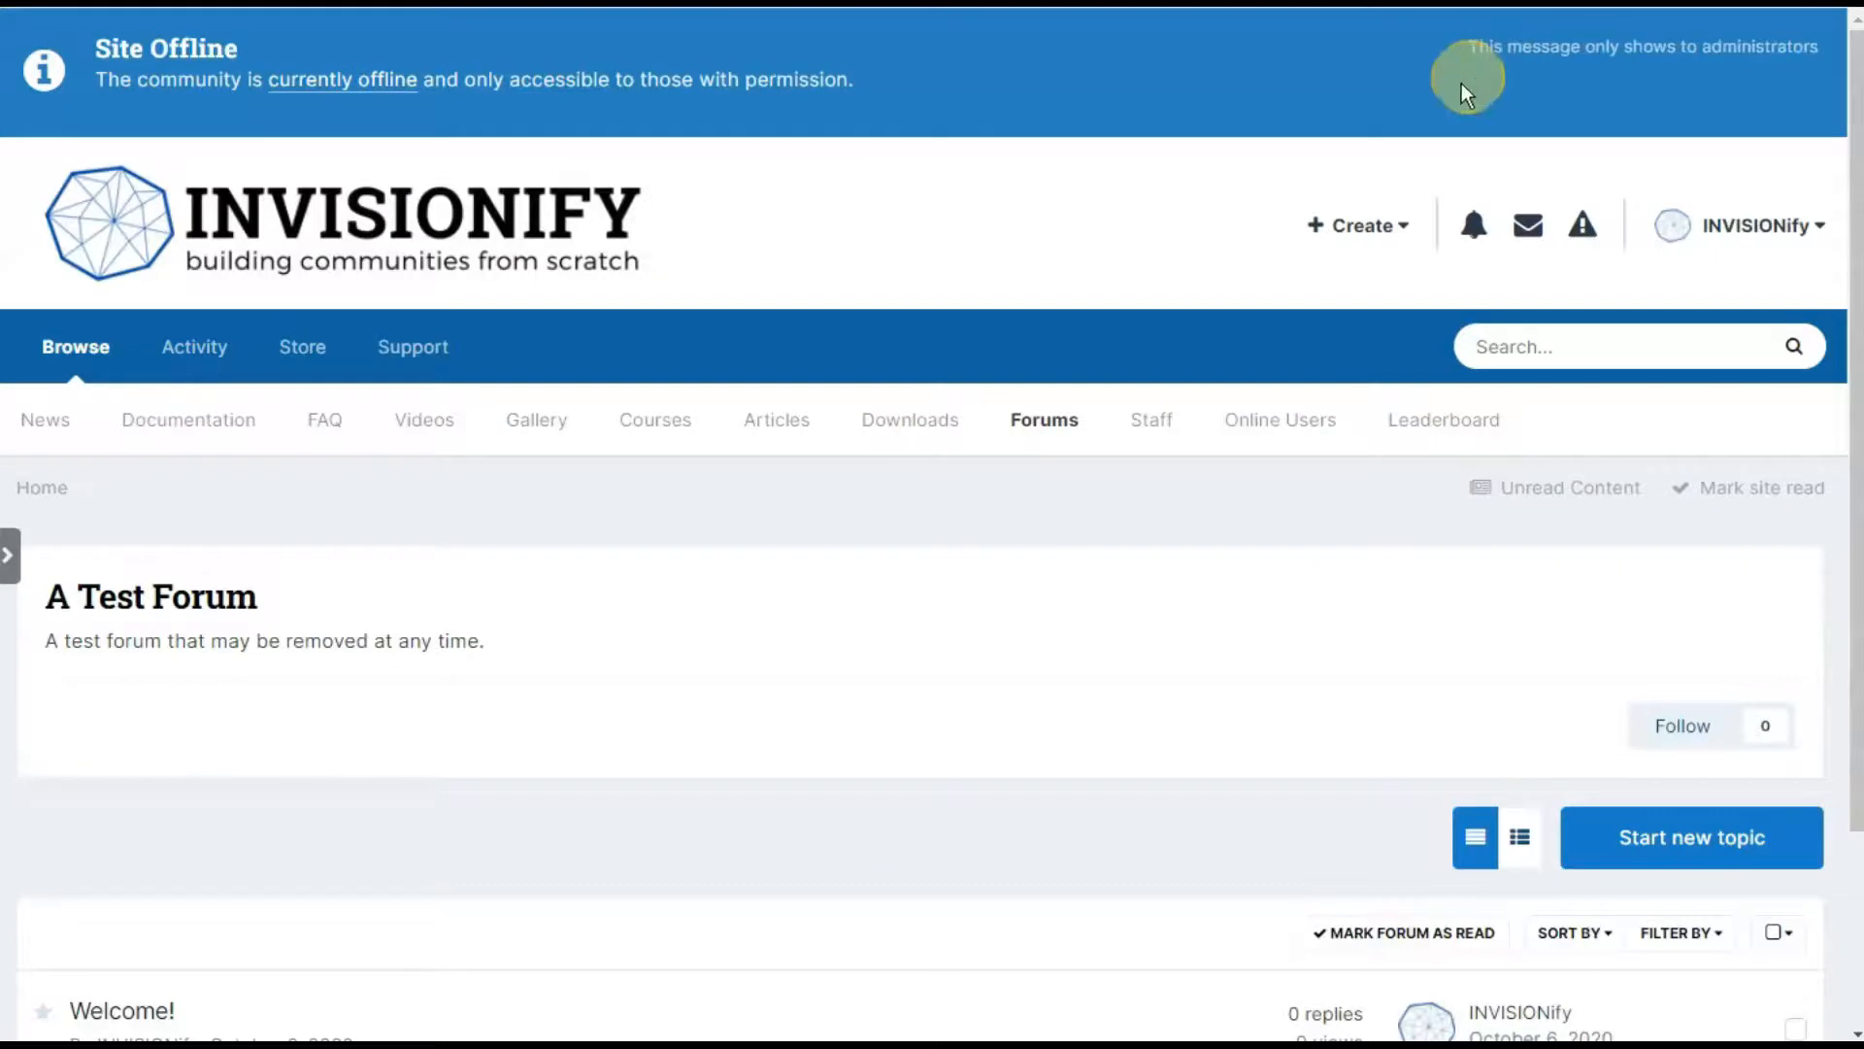
scroll(1186, 329, down, 3)
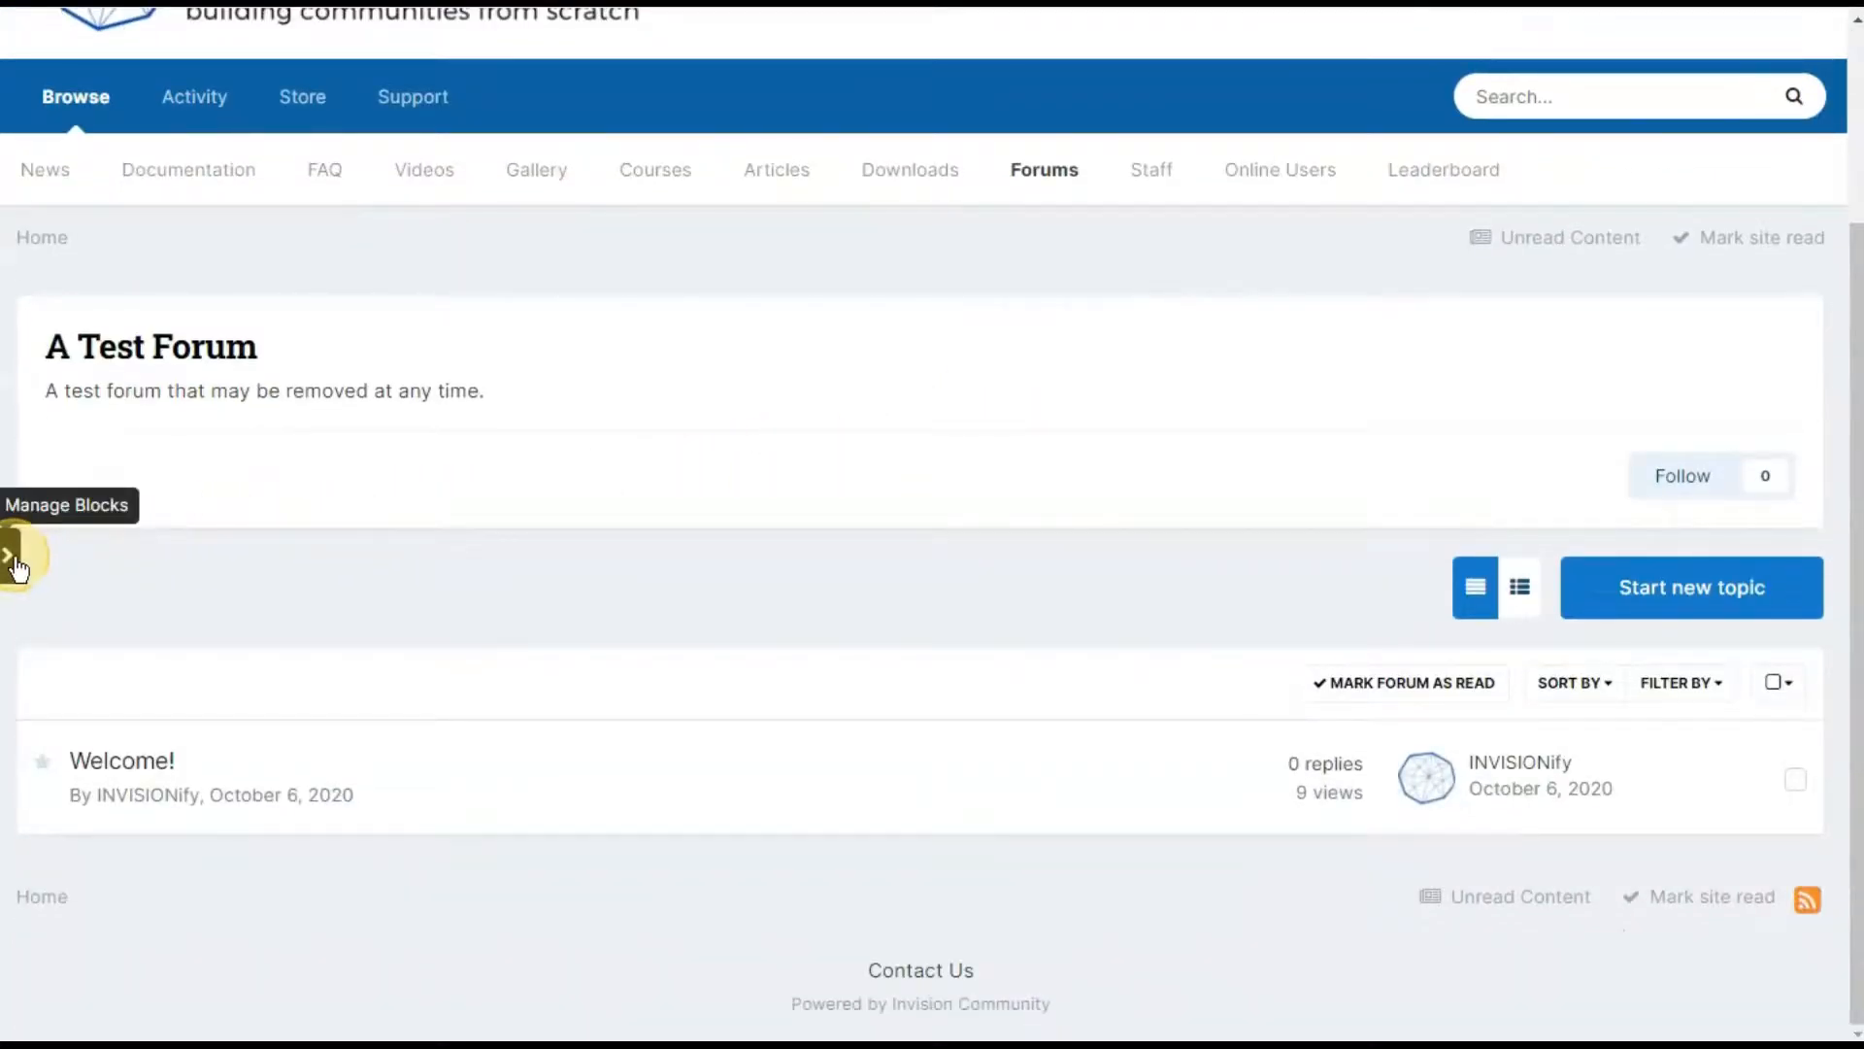
click(9, 558)
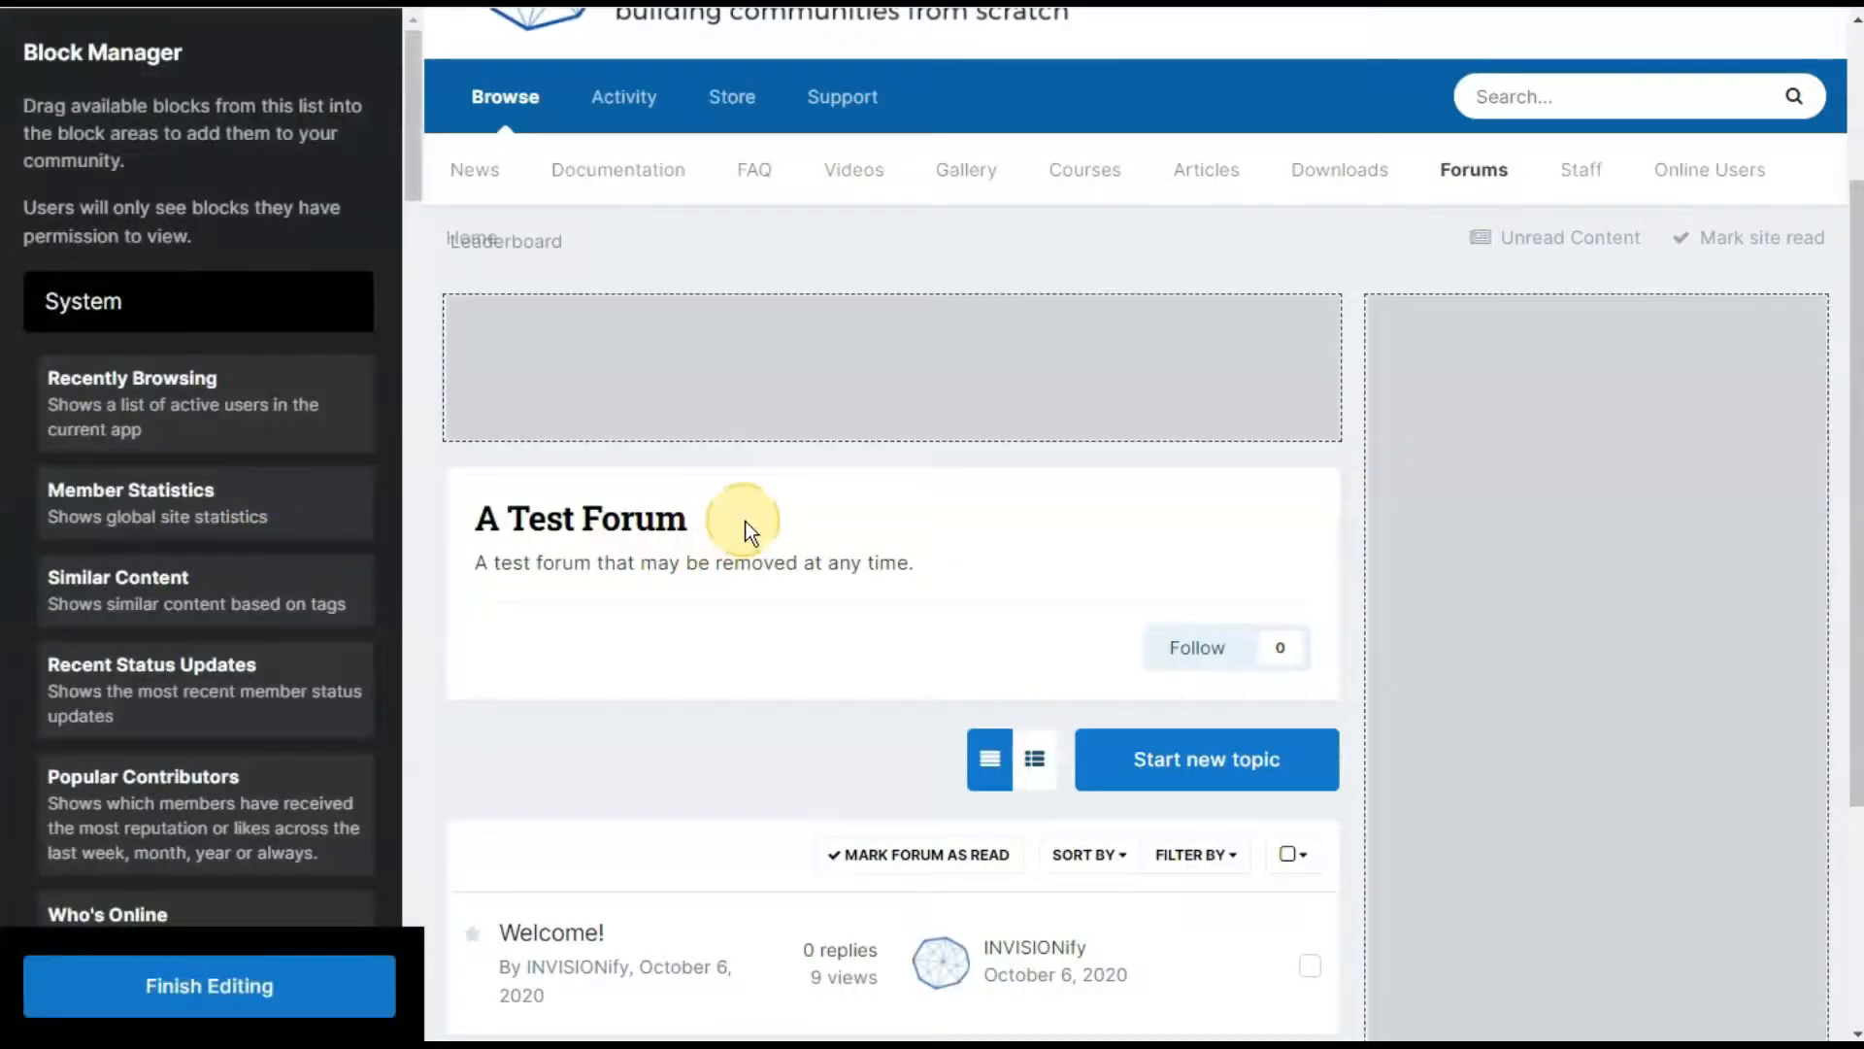
Step: Add a Custom Blocks widget to the area below the forum's topic list and set it to show News Block Style #1
scroll(744, 520, down, 4)
scroll(217, 383, down, 10)
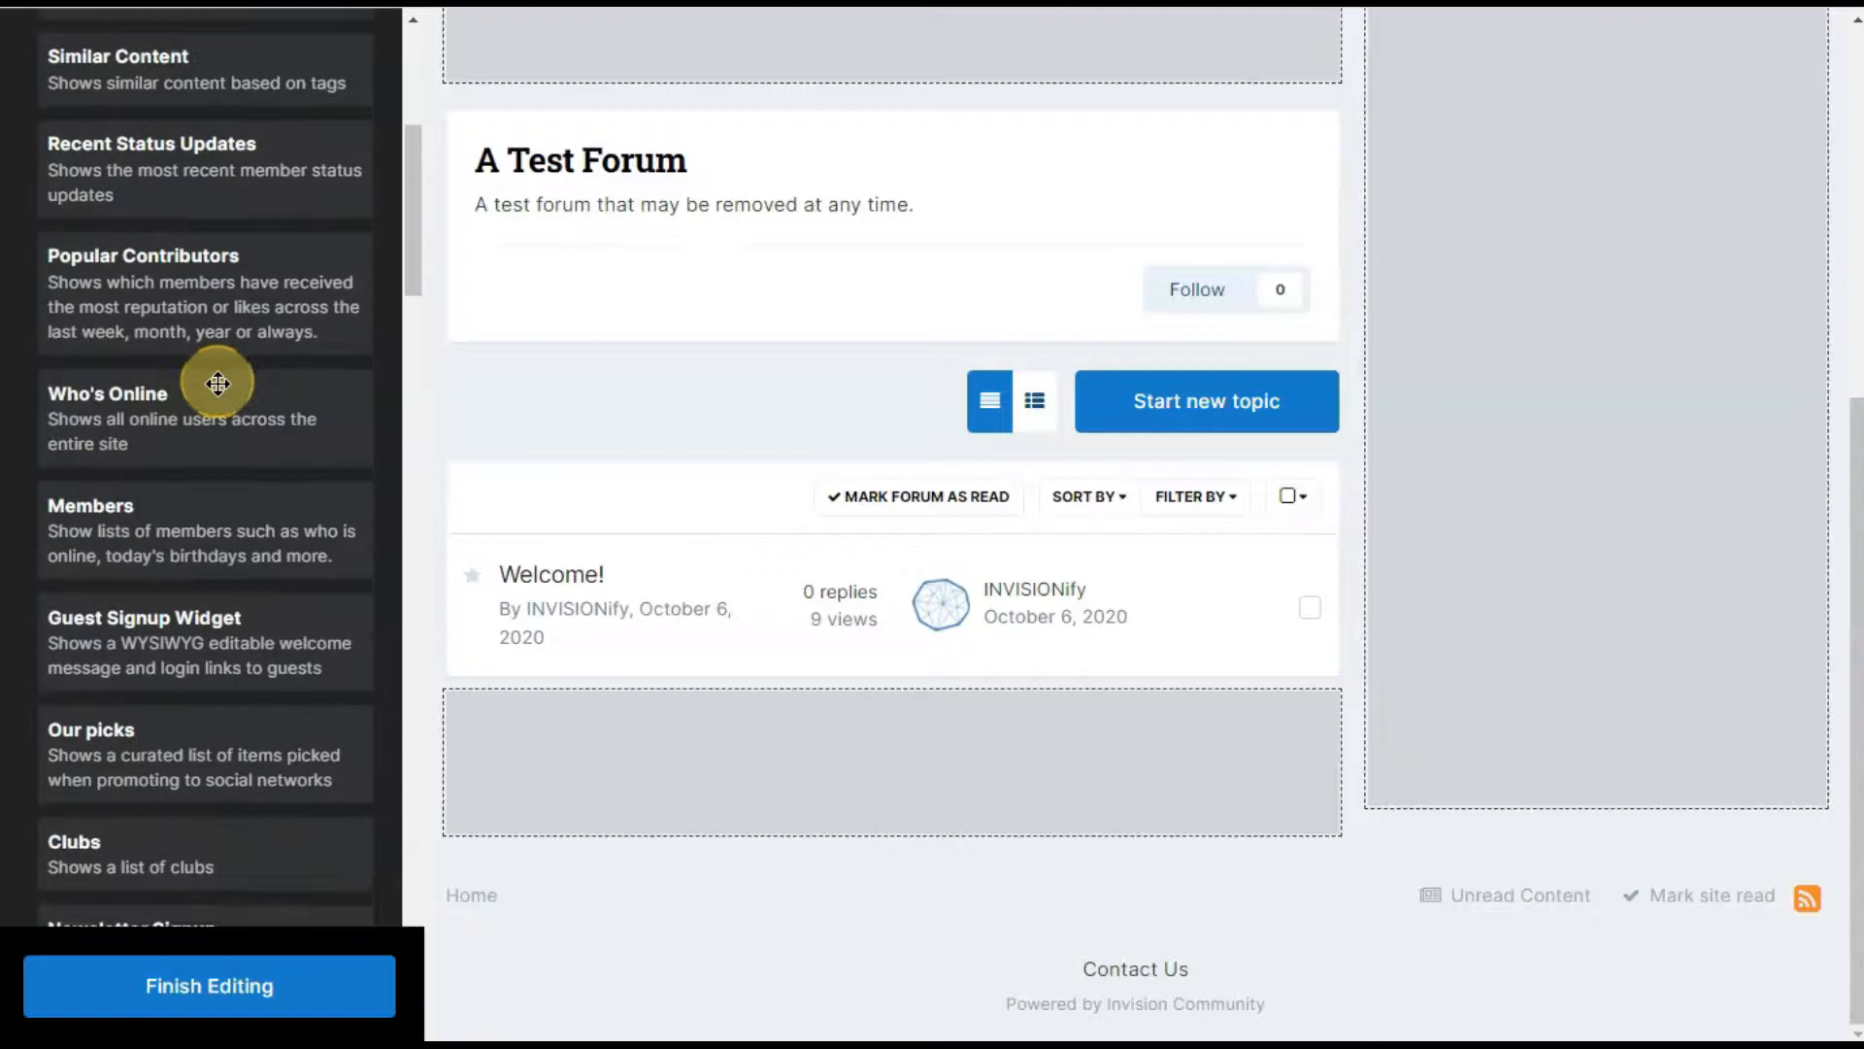
scroll(217, 383, down, 9)
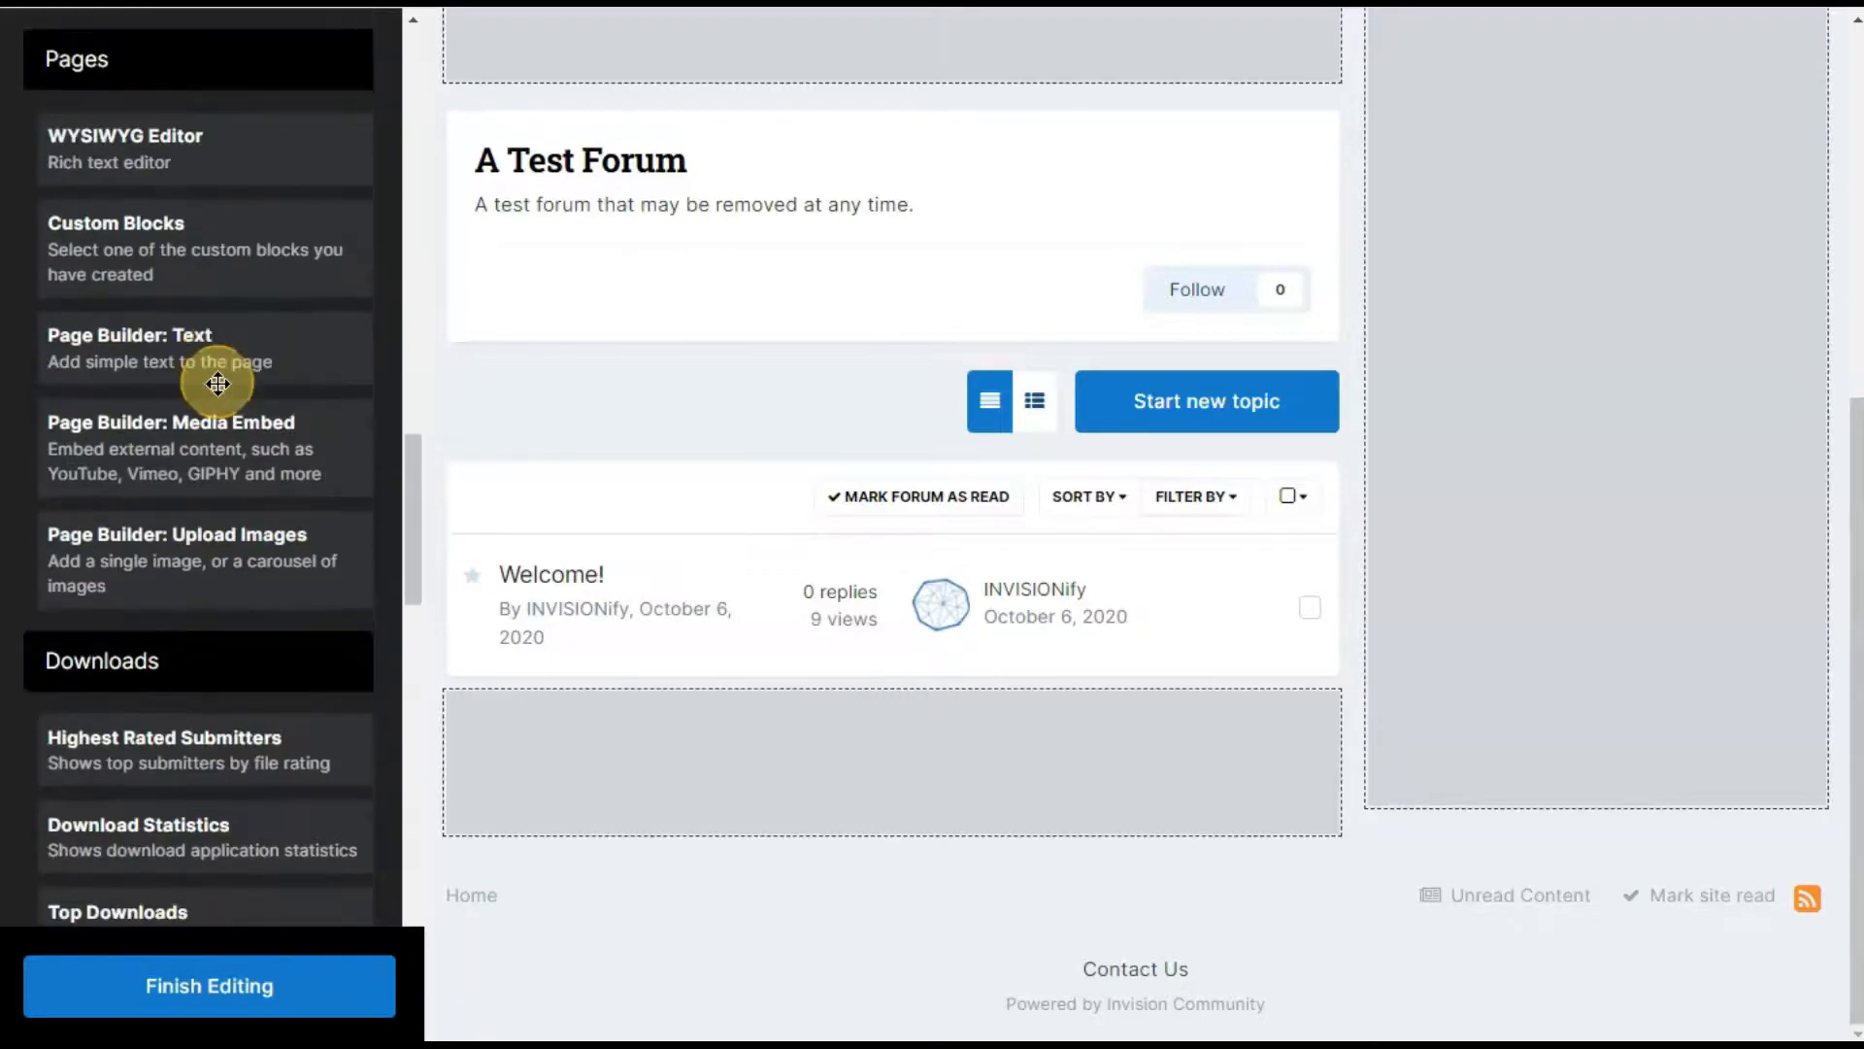
drag(160, 241, 766, 745)
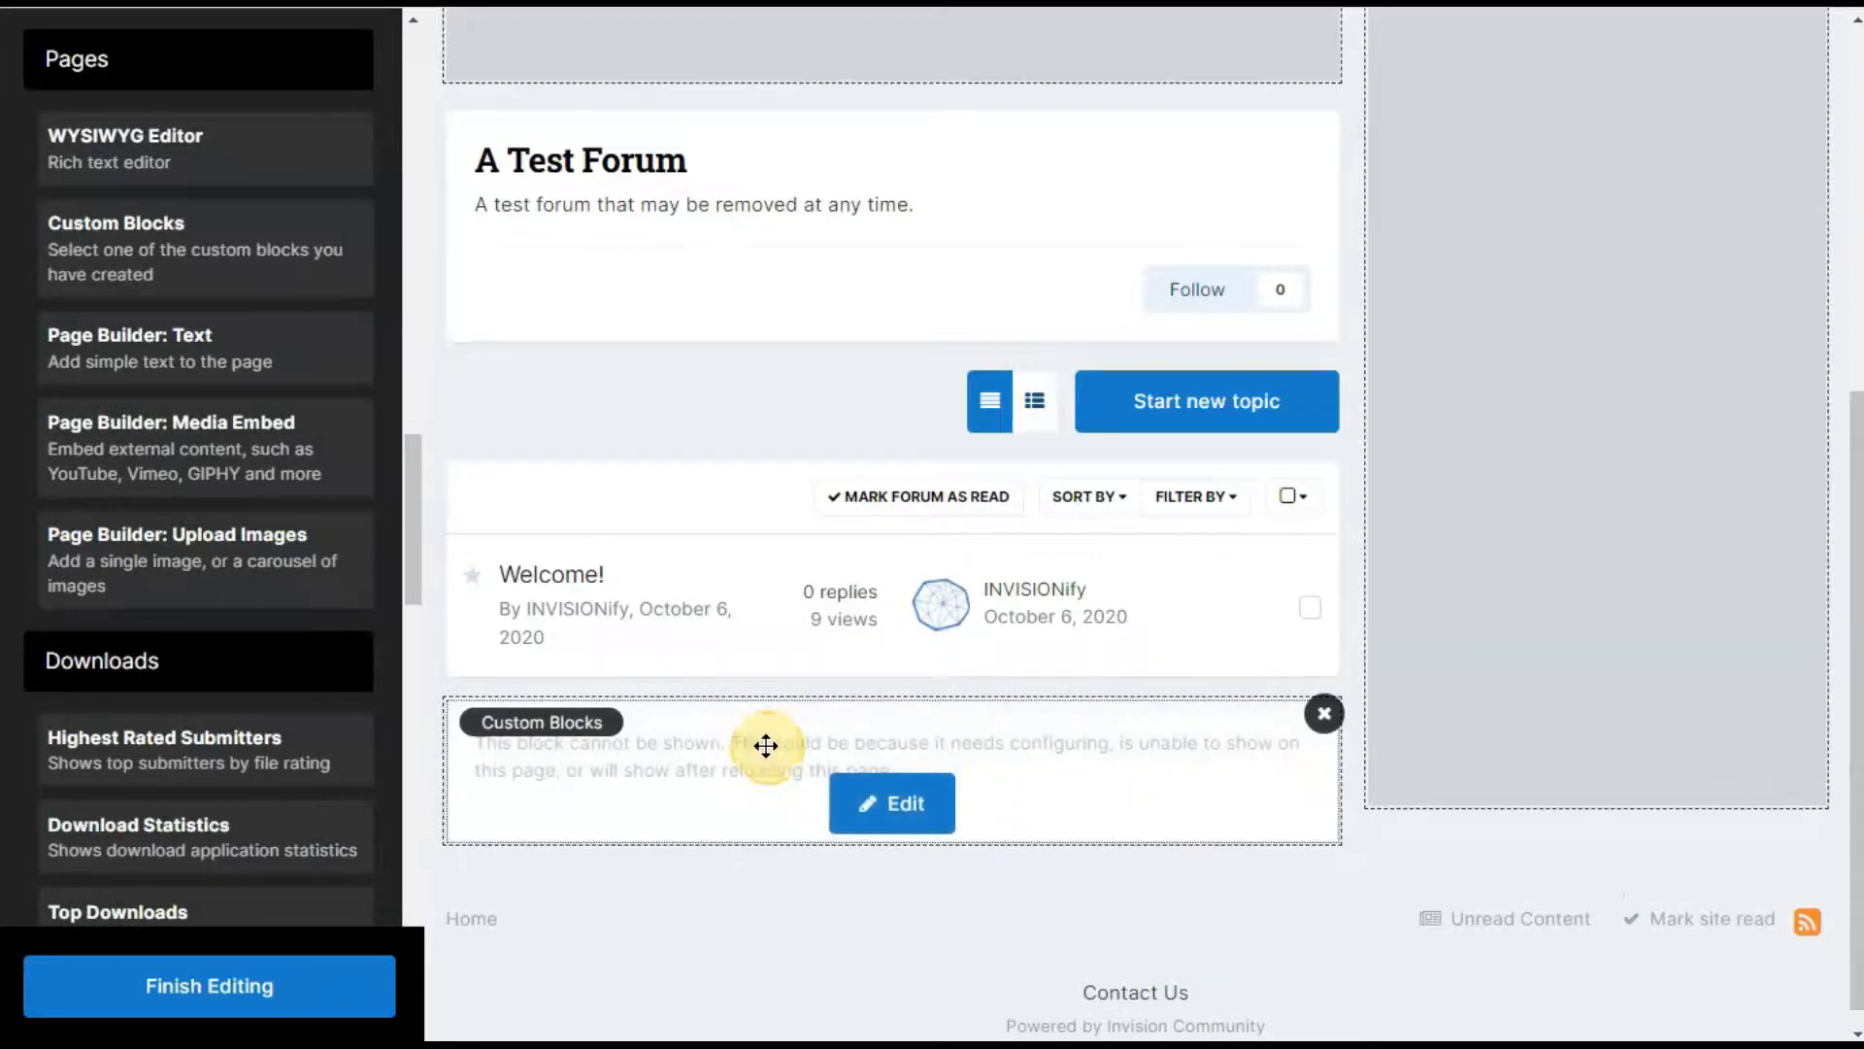
click(920, 819)
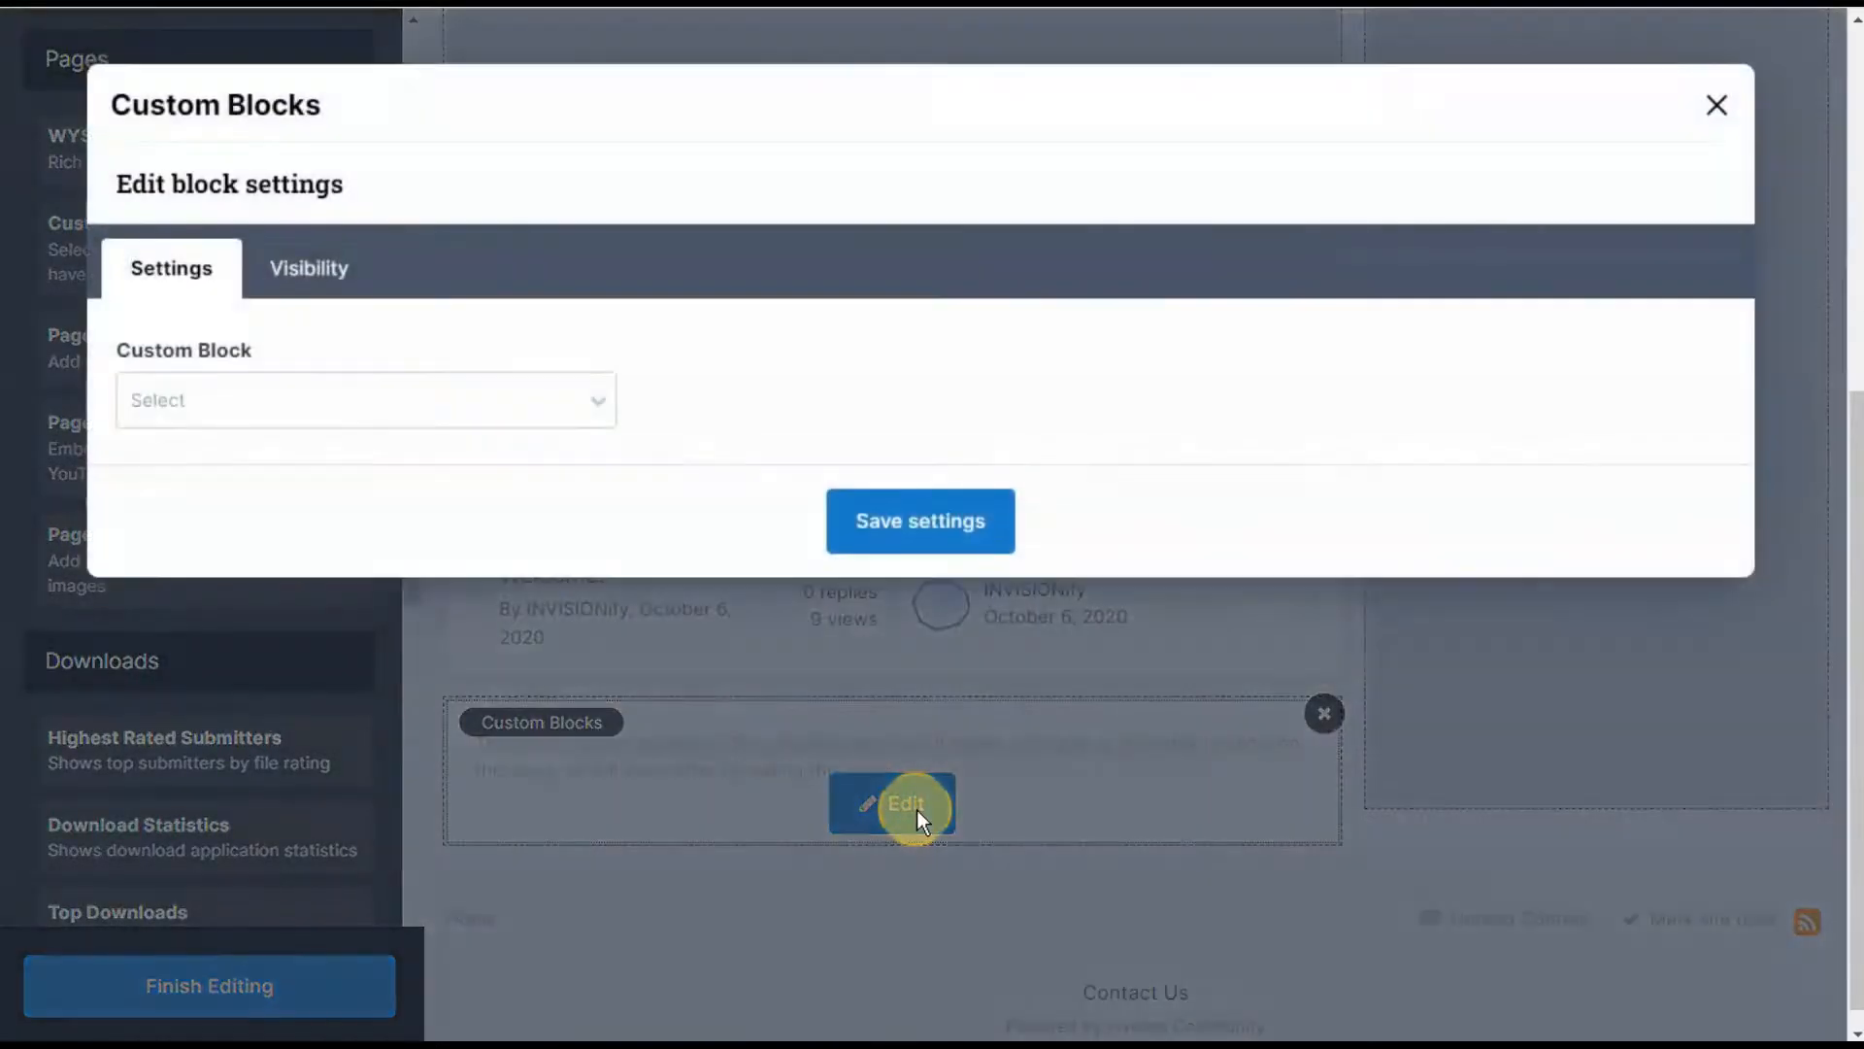
click(583, 418)
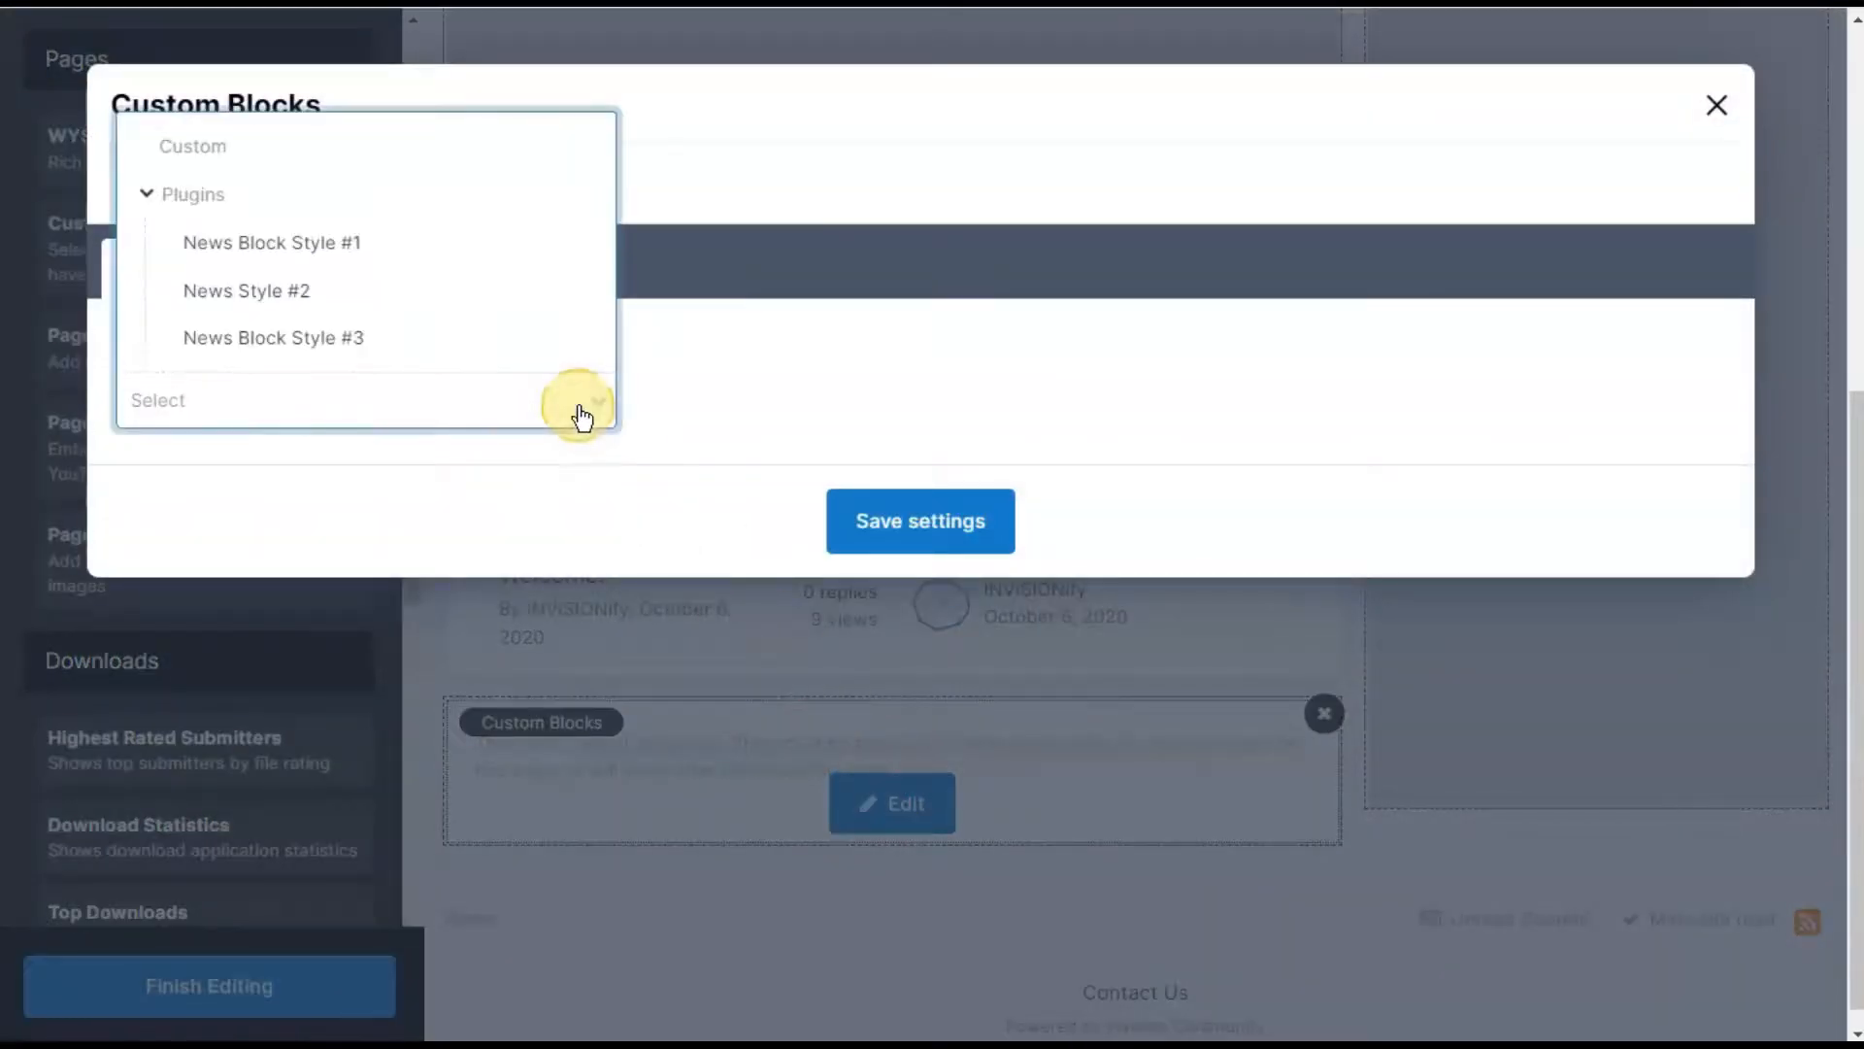
click(493, 264)
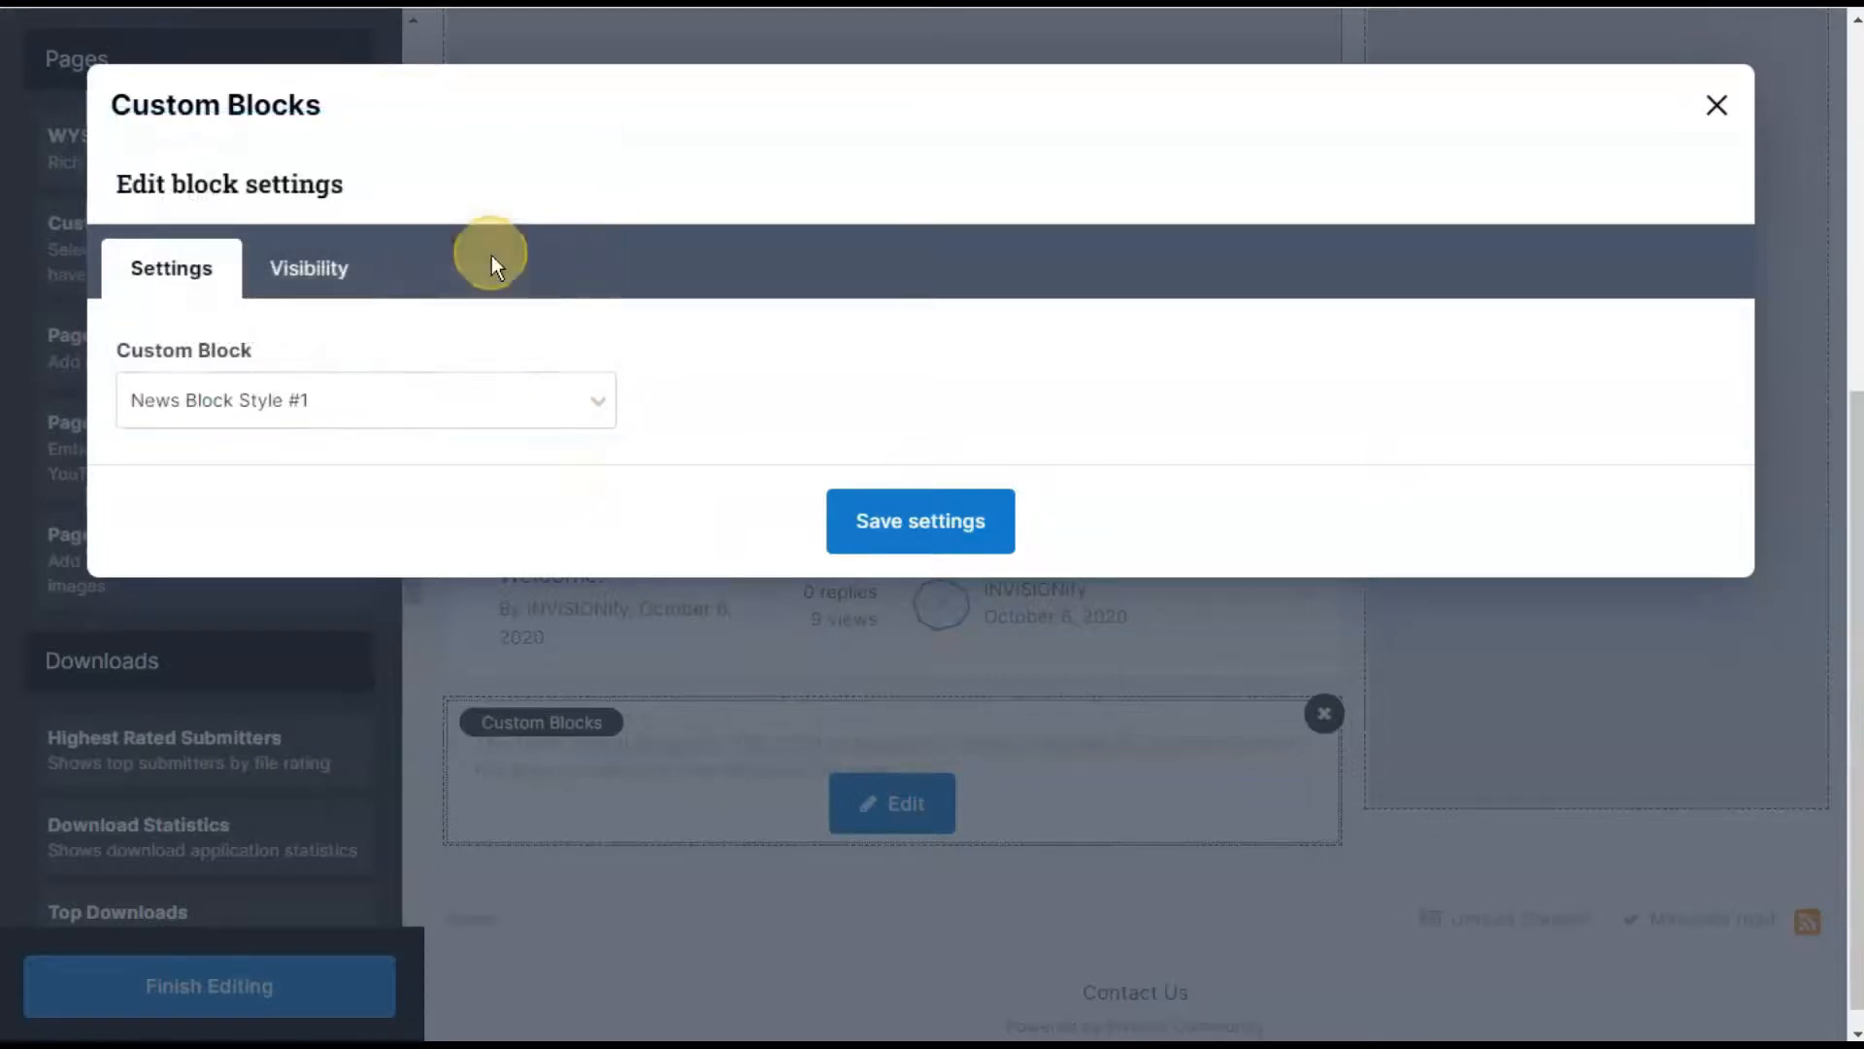
click(920, 520)
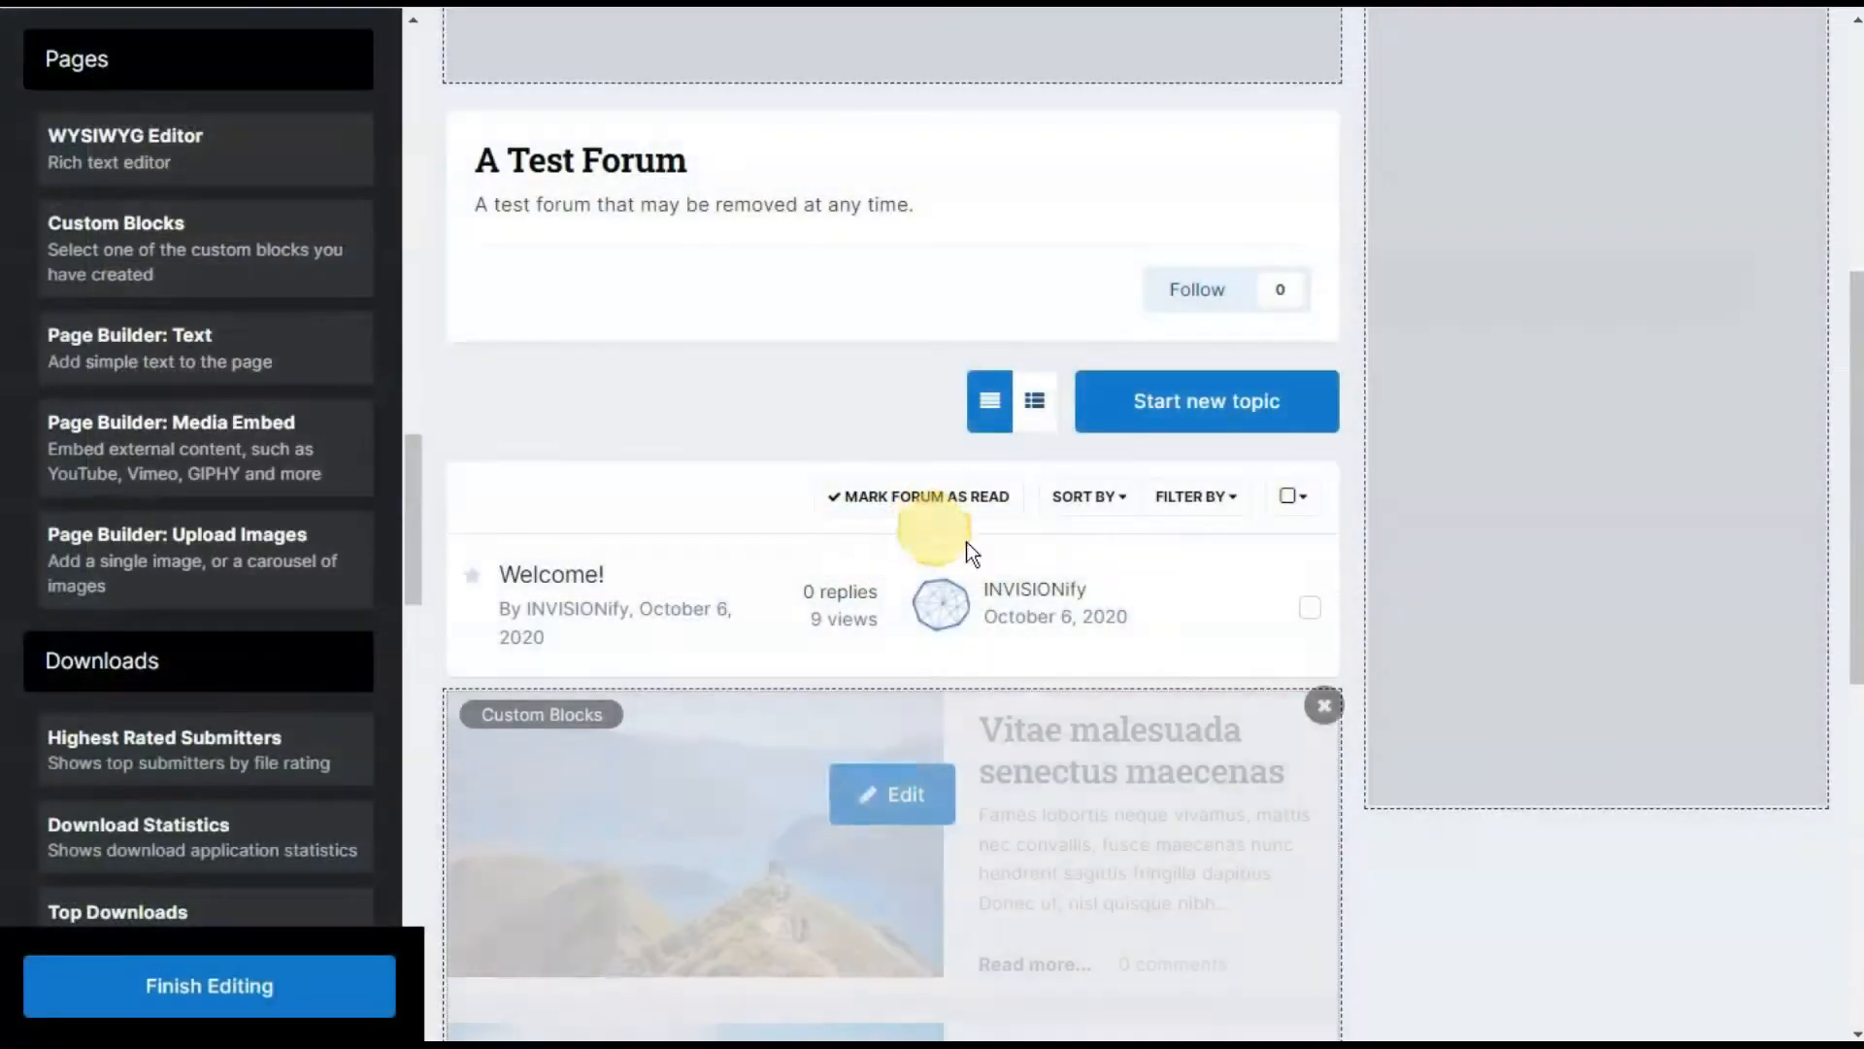
Step: Add a second Custom Blocks widget beneath the first news feed and set it to show News Style #2
scroll(1381, 609, down, 3)
scroll(1381, 608, down, 4)
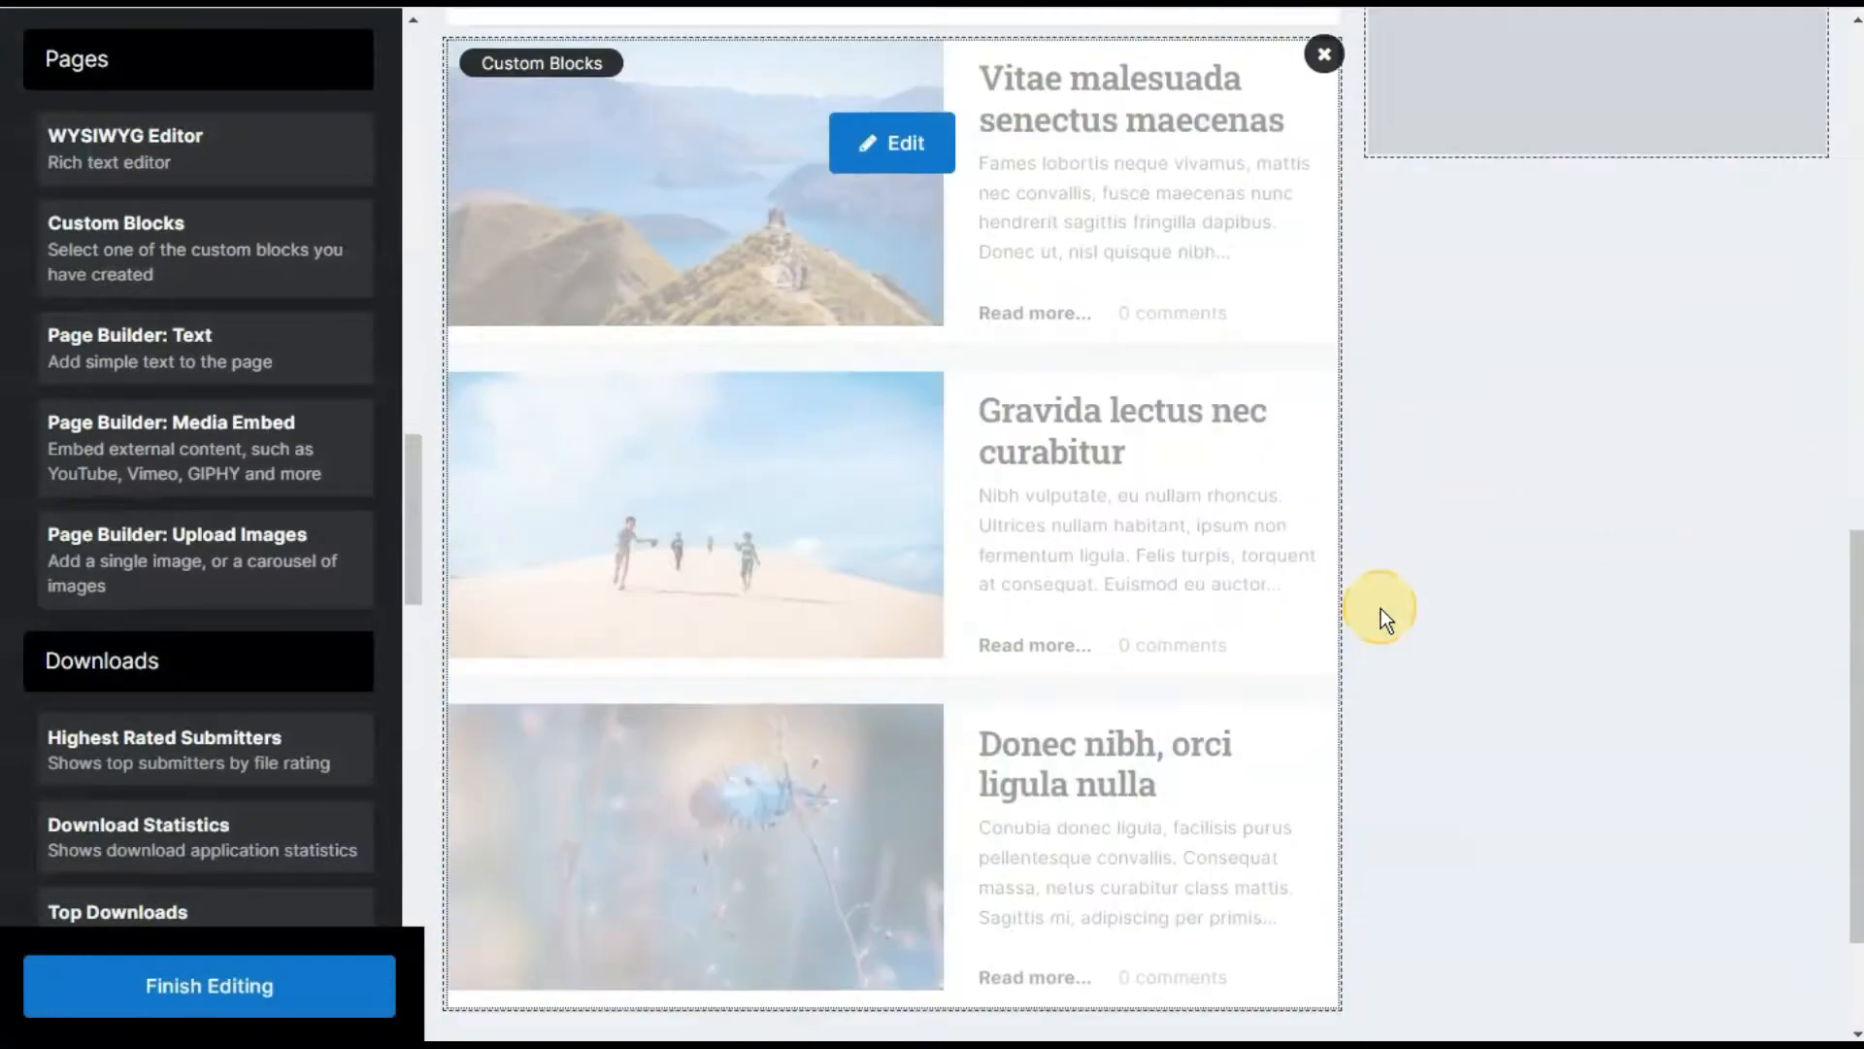
scroll(1381, 608, down, 2)
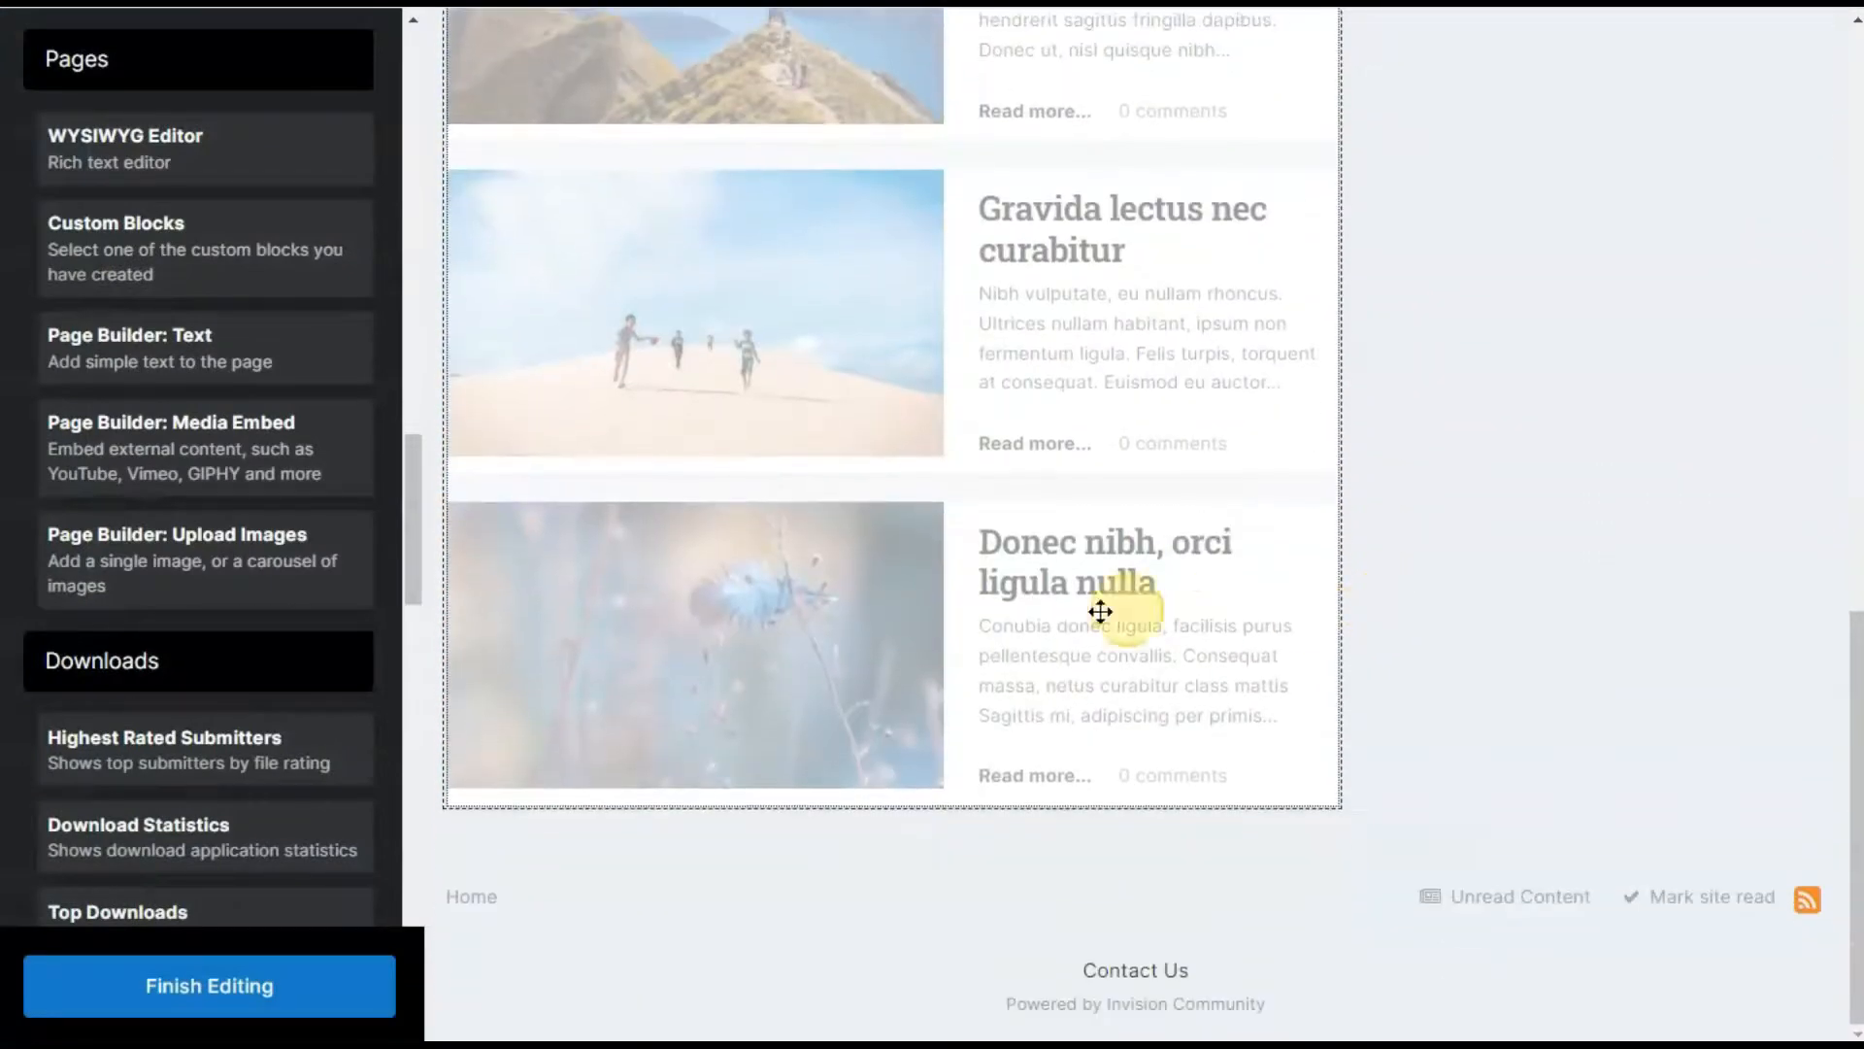
drag(200, 242, 835, 883)
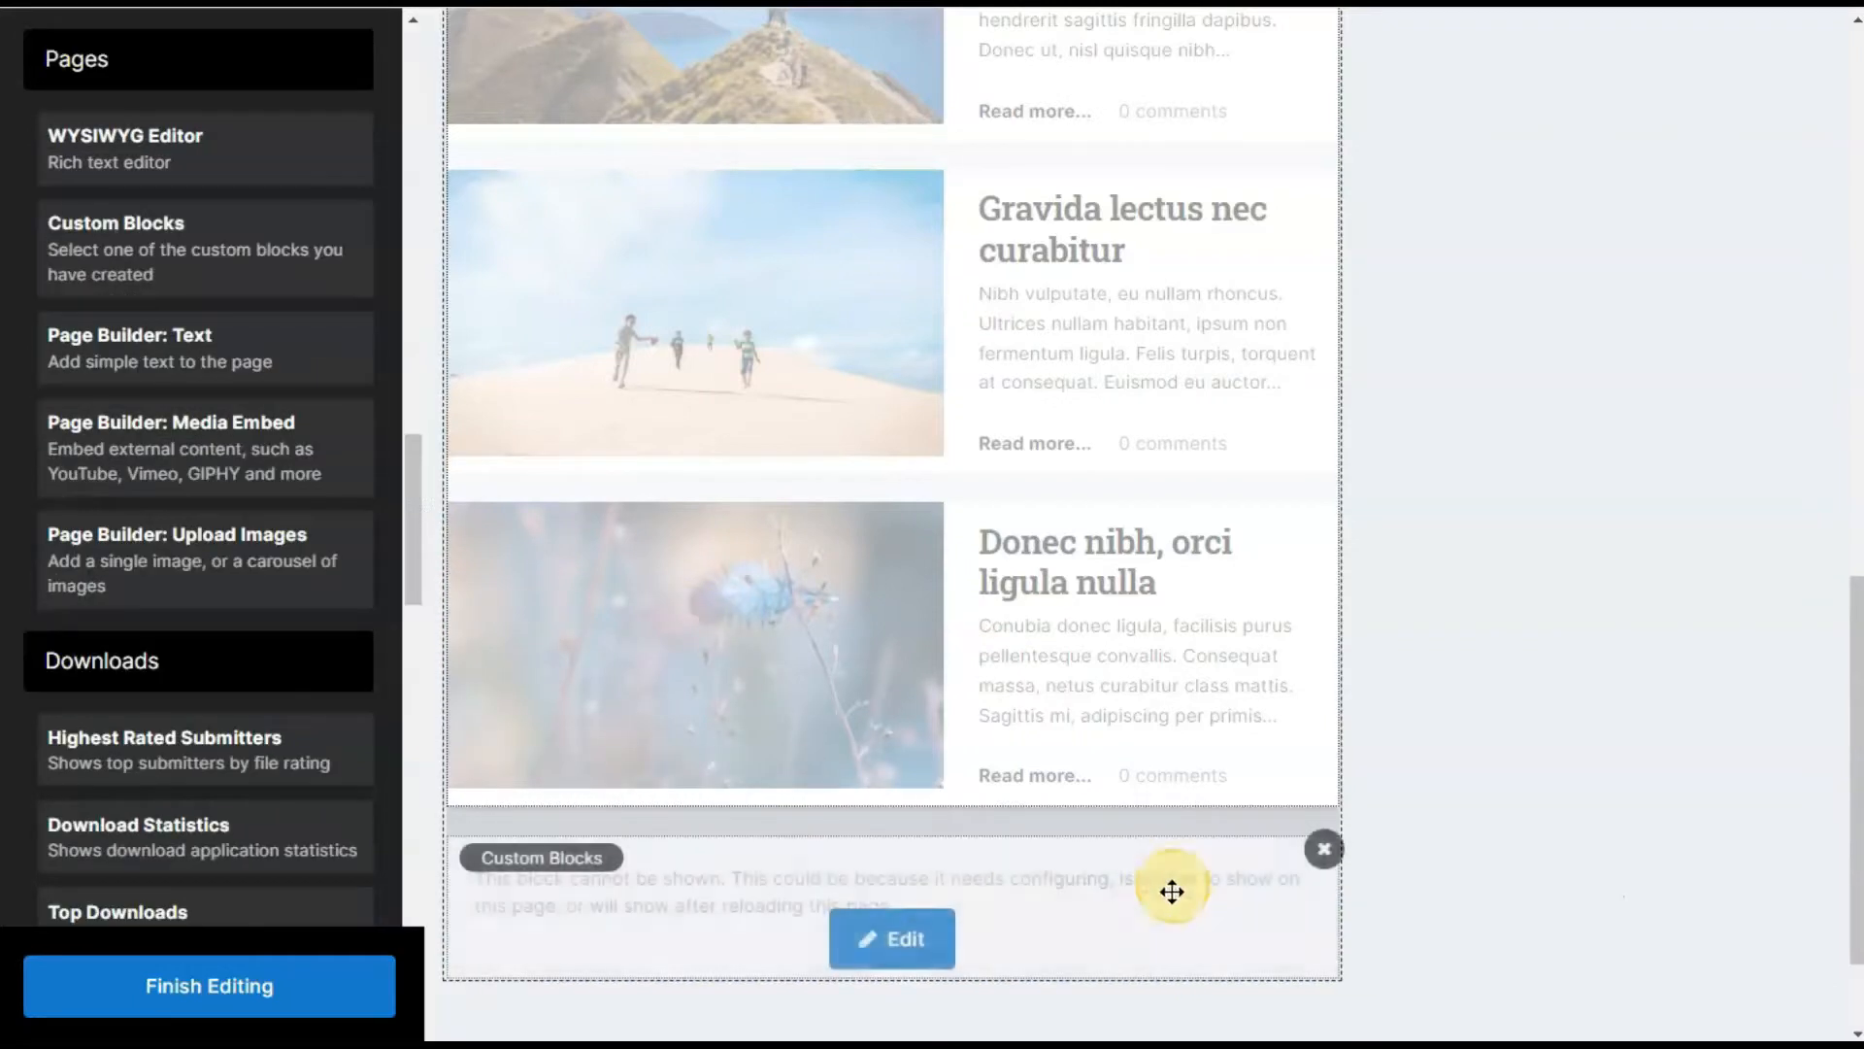
click(892, 938)
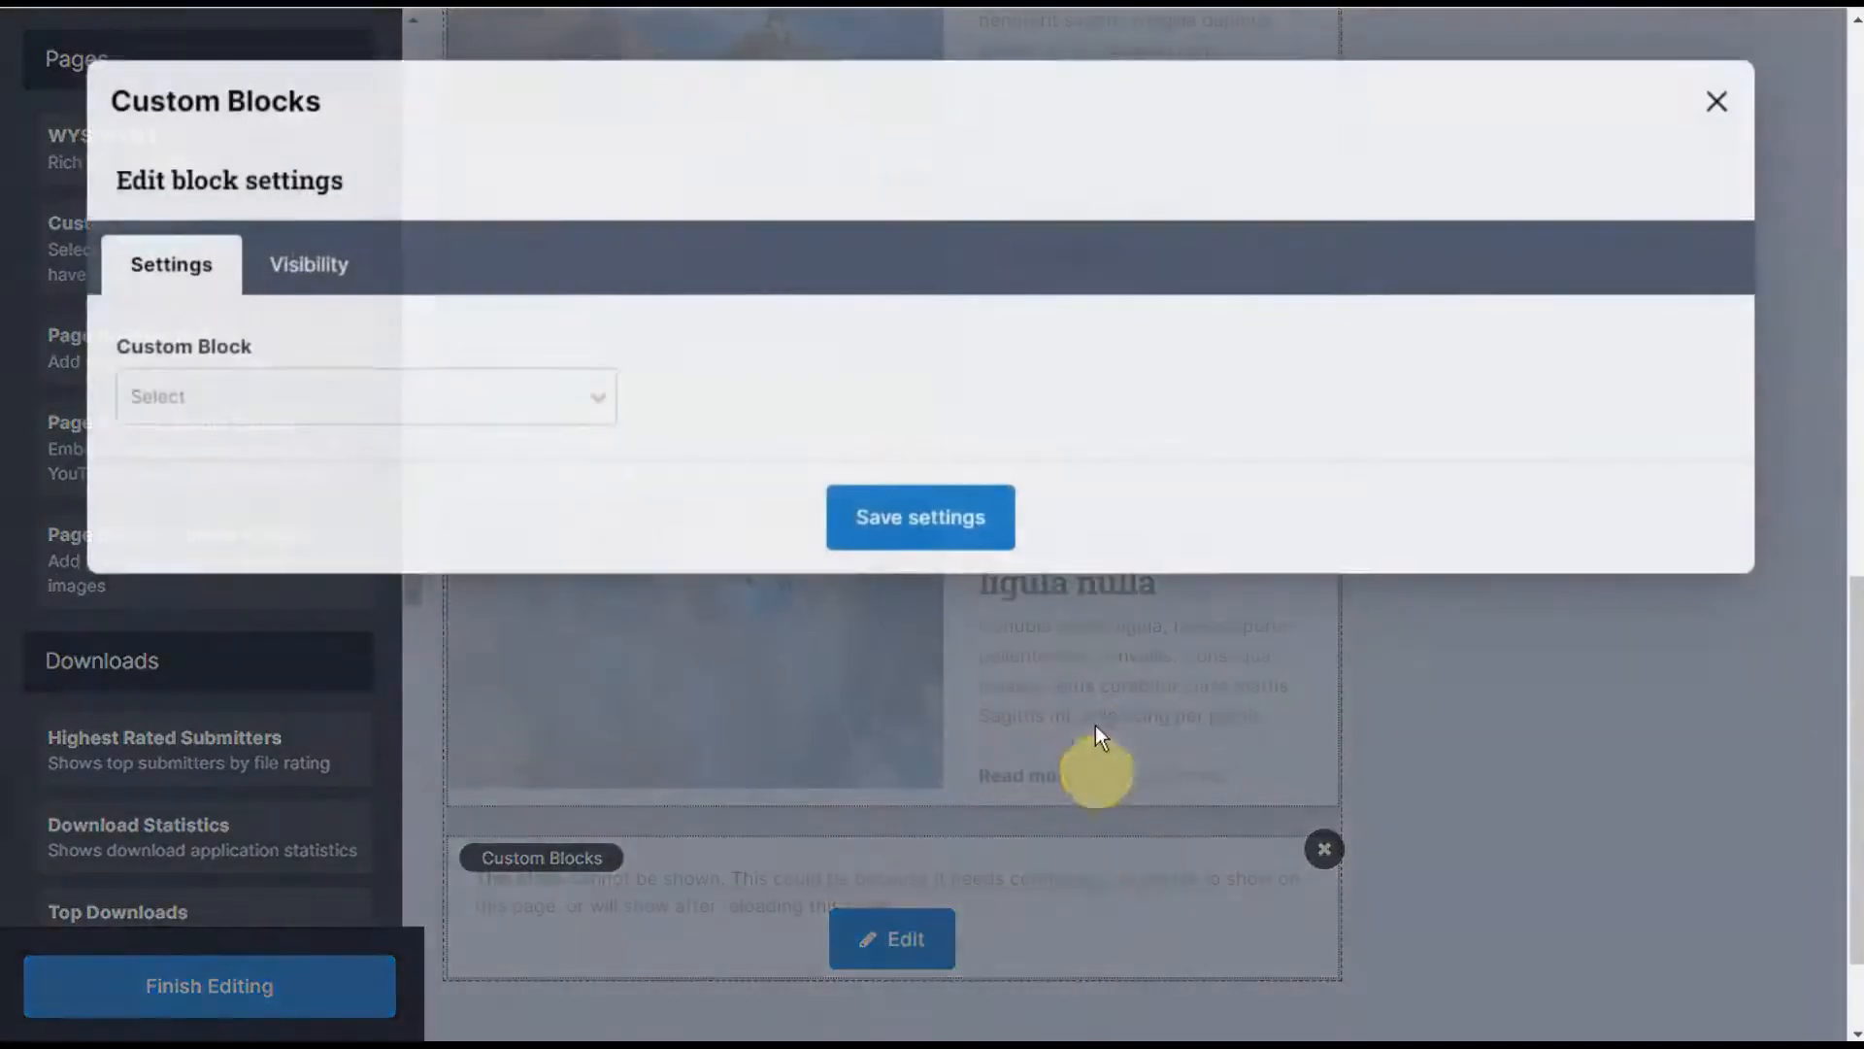
click(599, 418)
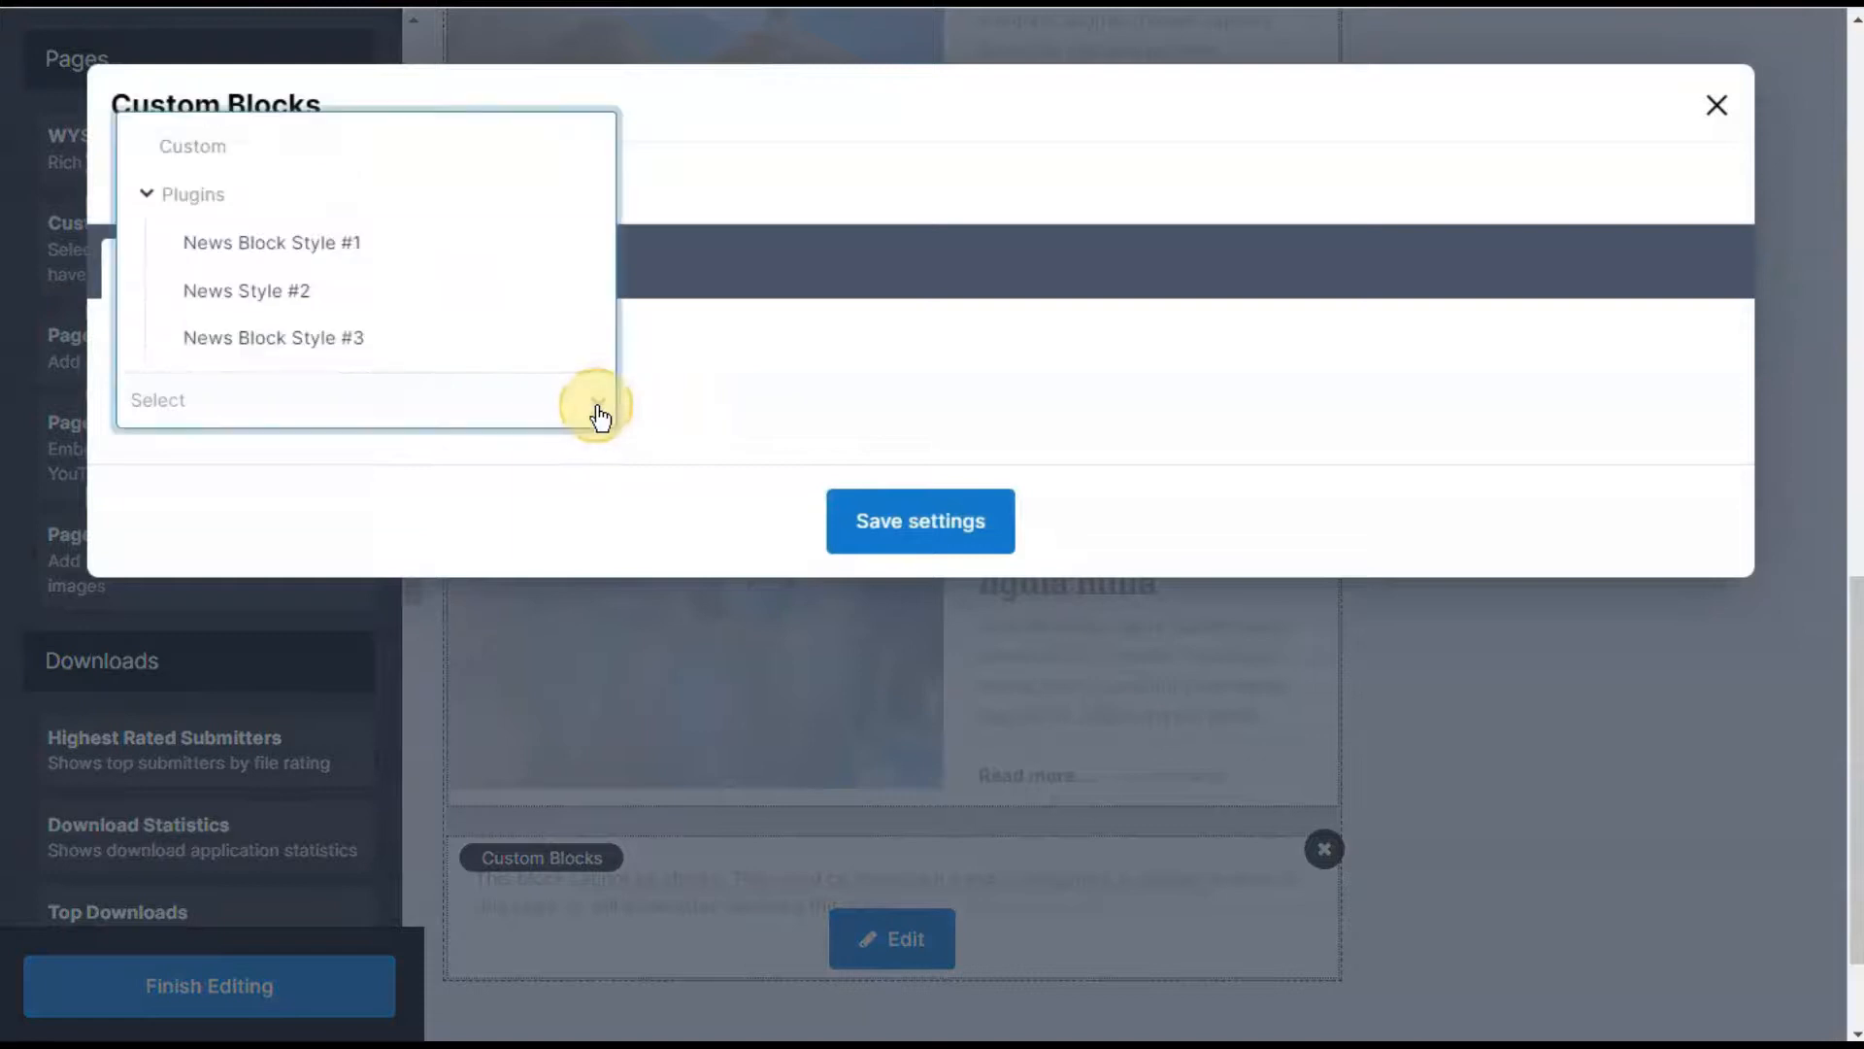
click(443, 294)
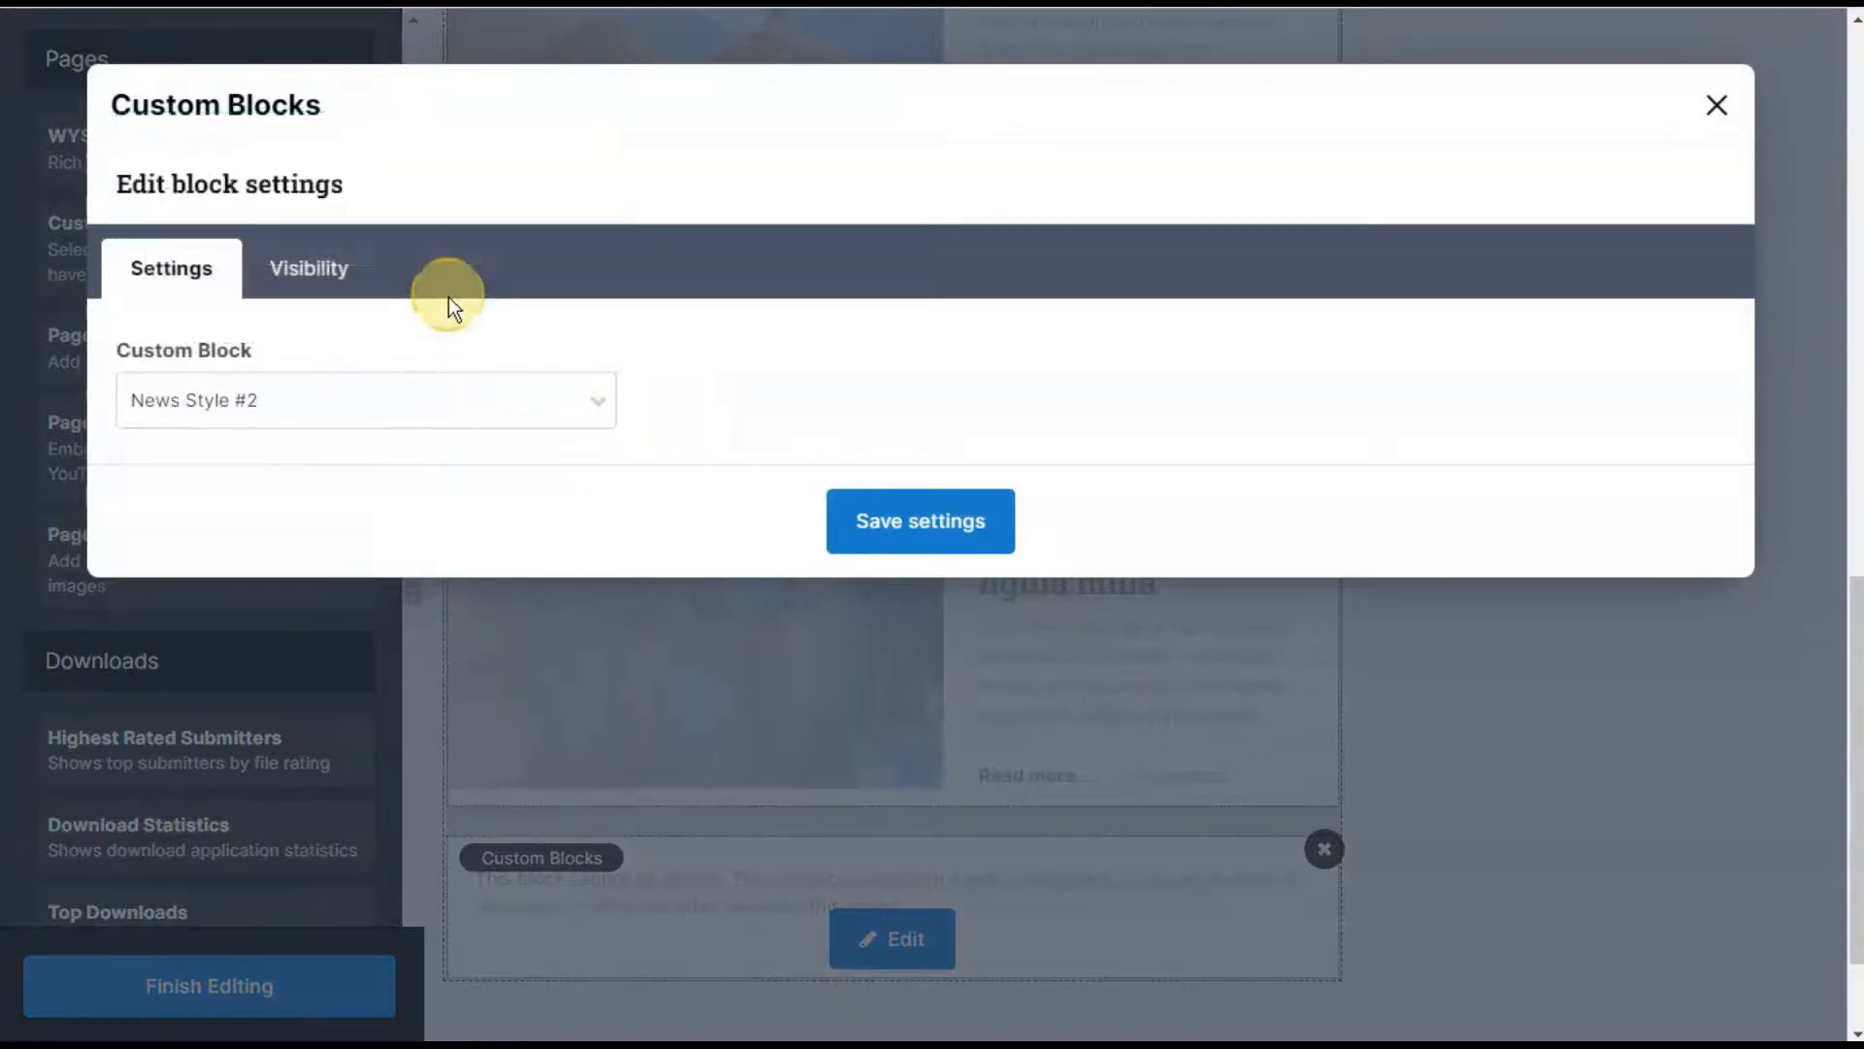
click(947, 540)
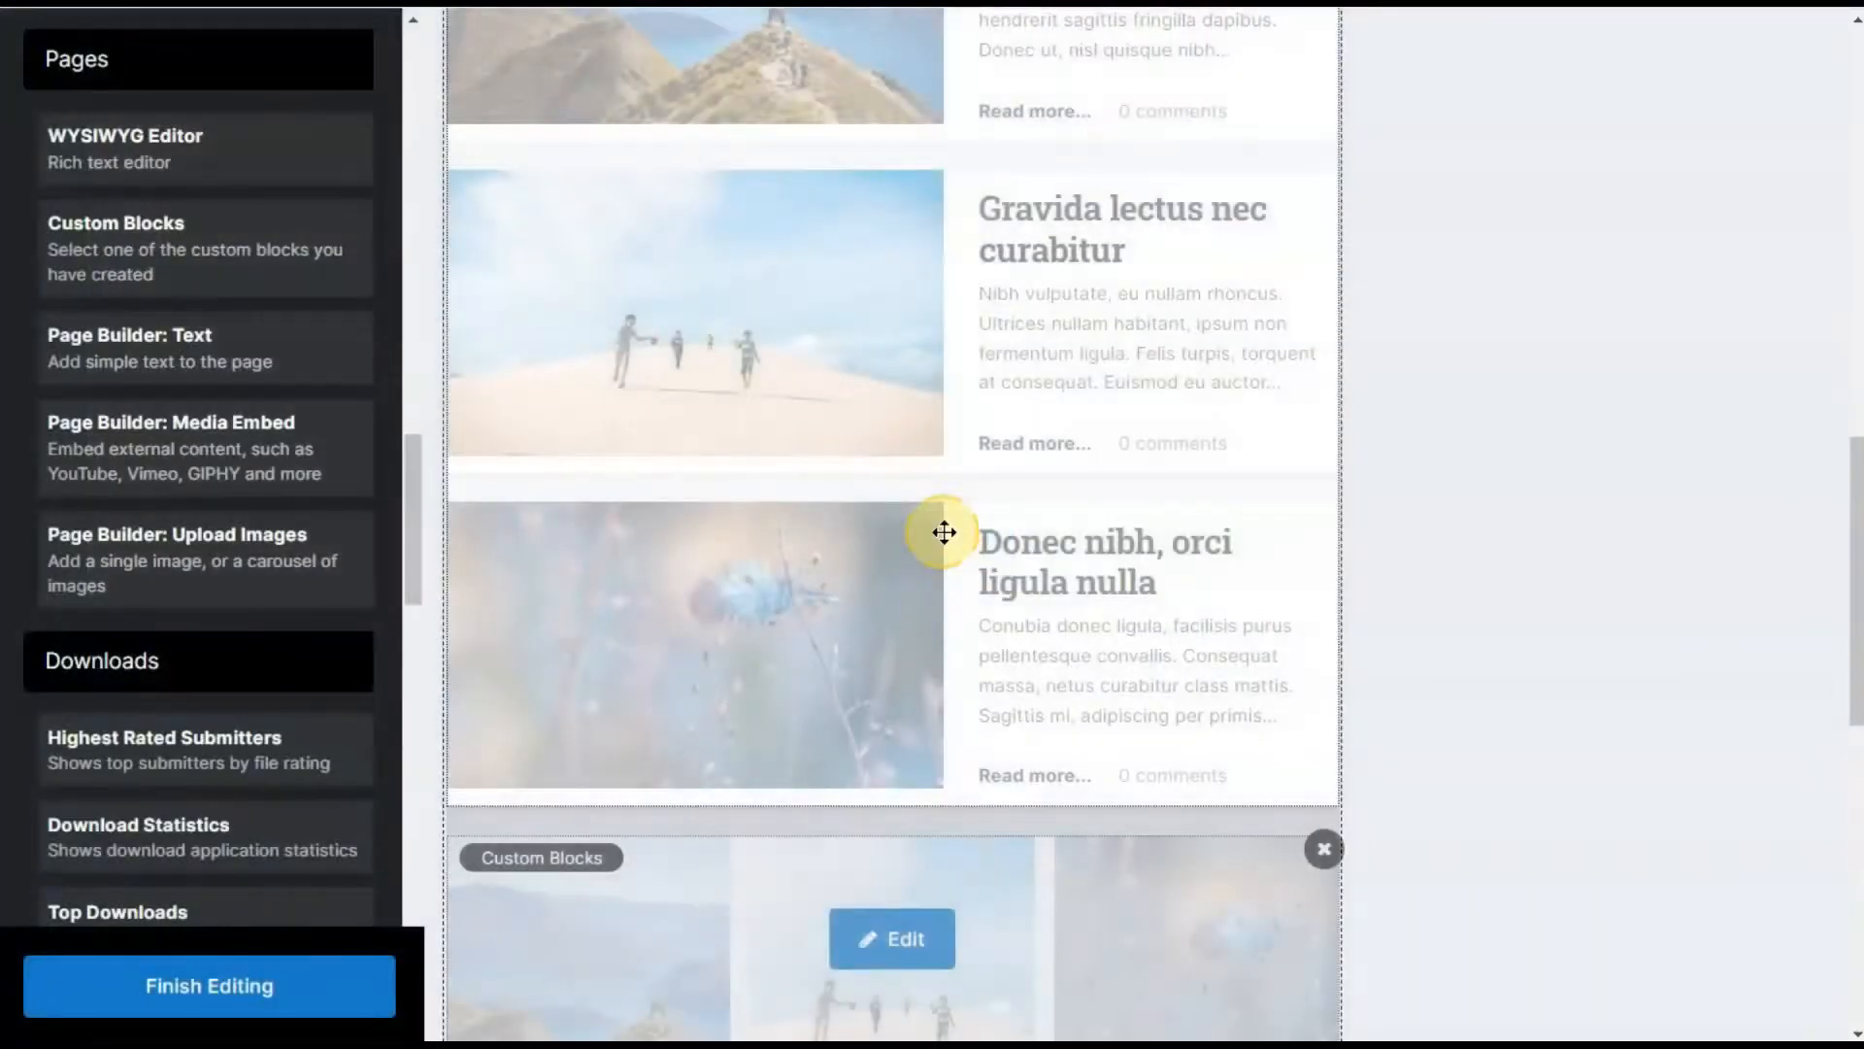
Step: Add a third Custom Blocks widget beneath the second, set it to News Block Style #3, and finish block editing
scroll(1411, 651, down, 10)
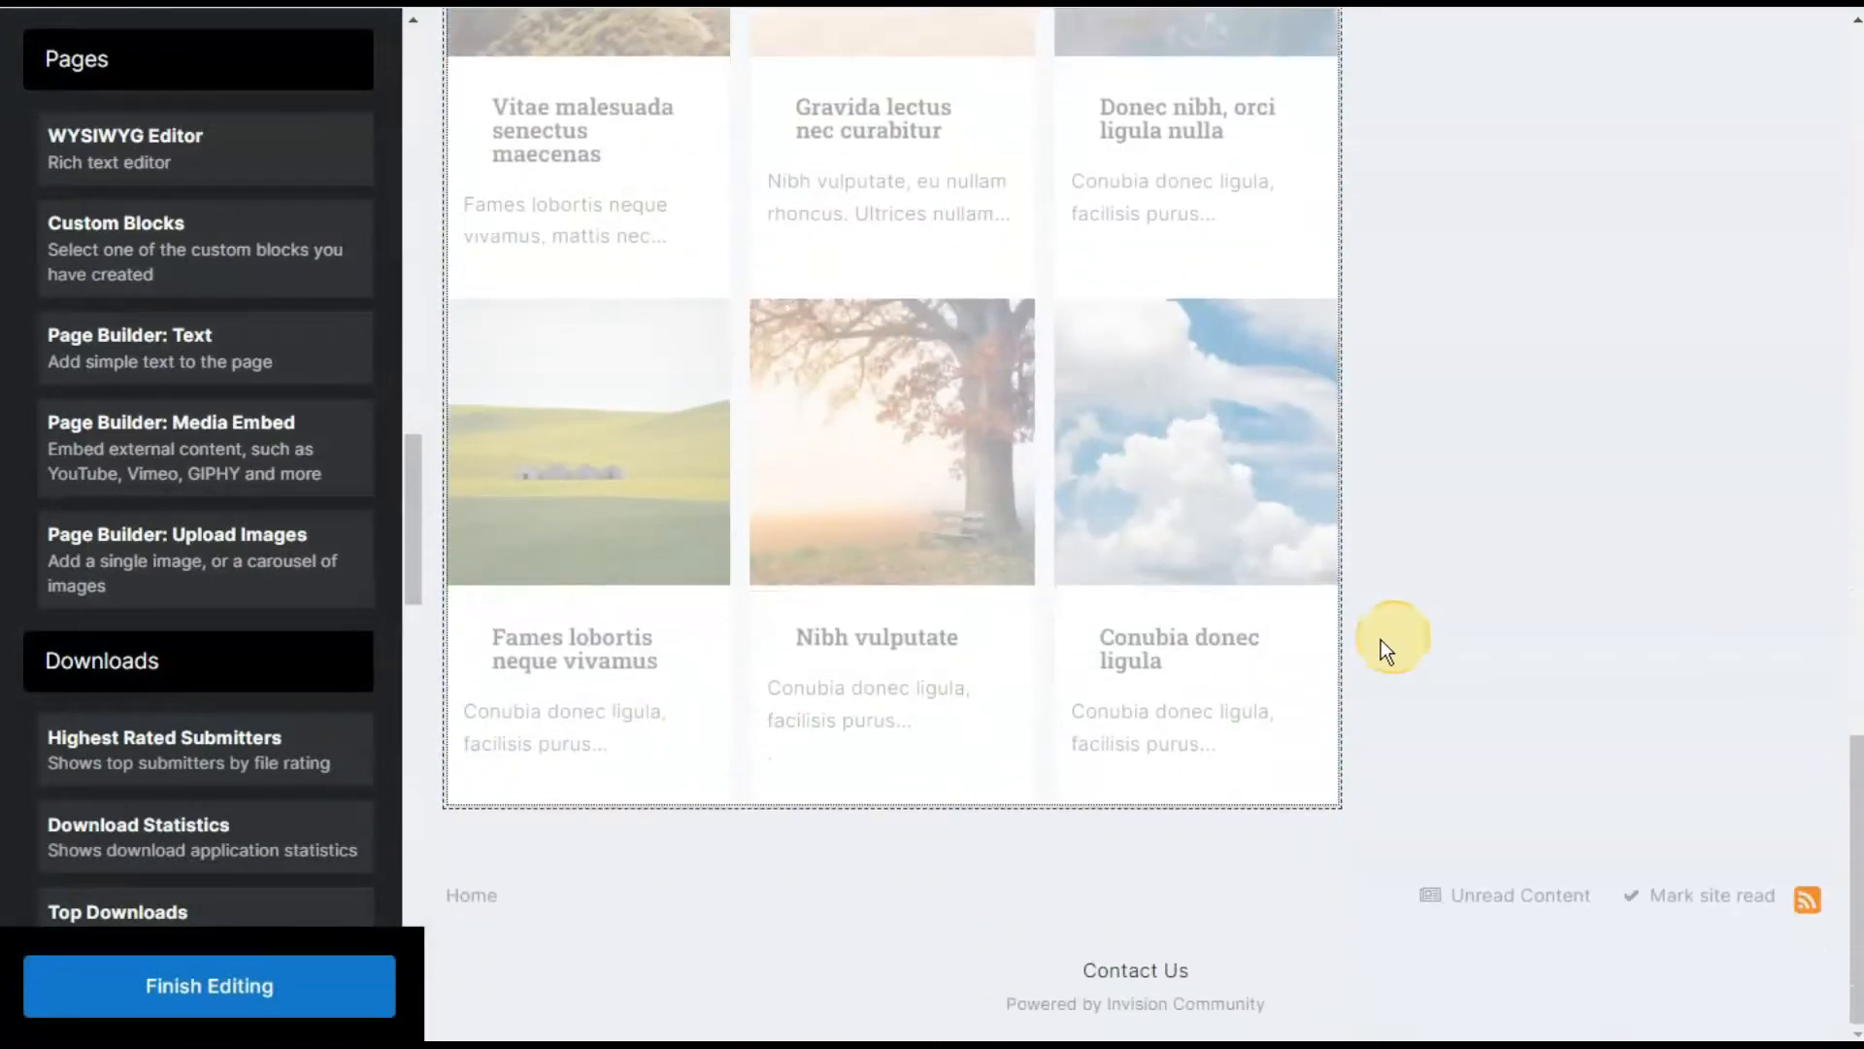
drag(278, 259, 824, 862)
click(907, 938)
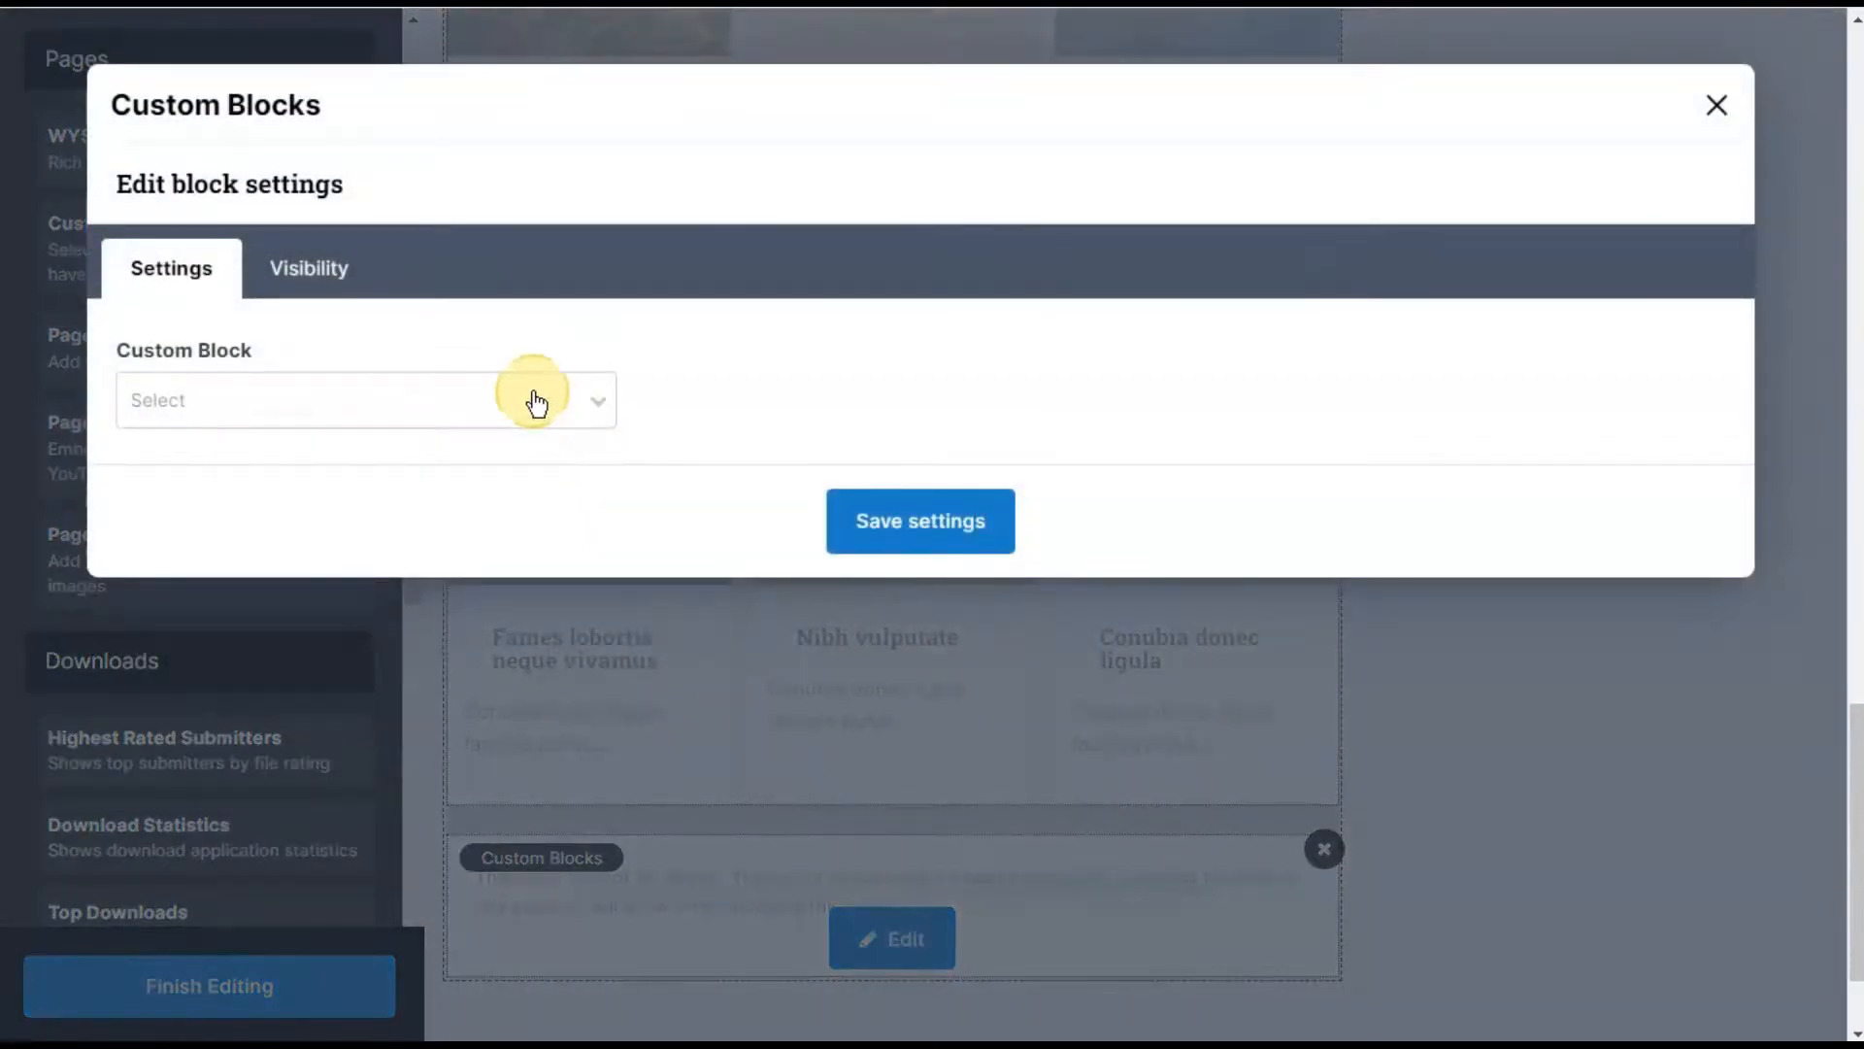
click(536, 403)
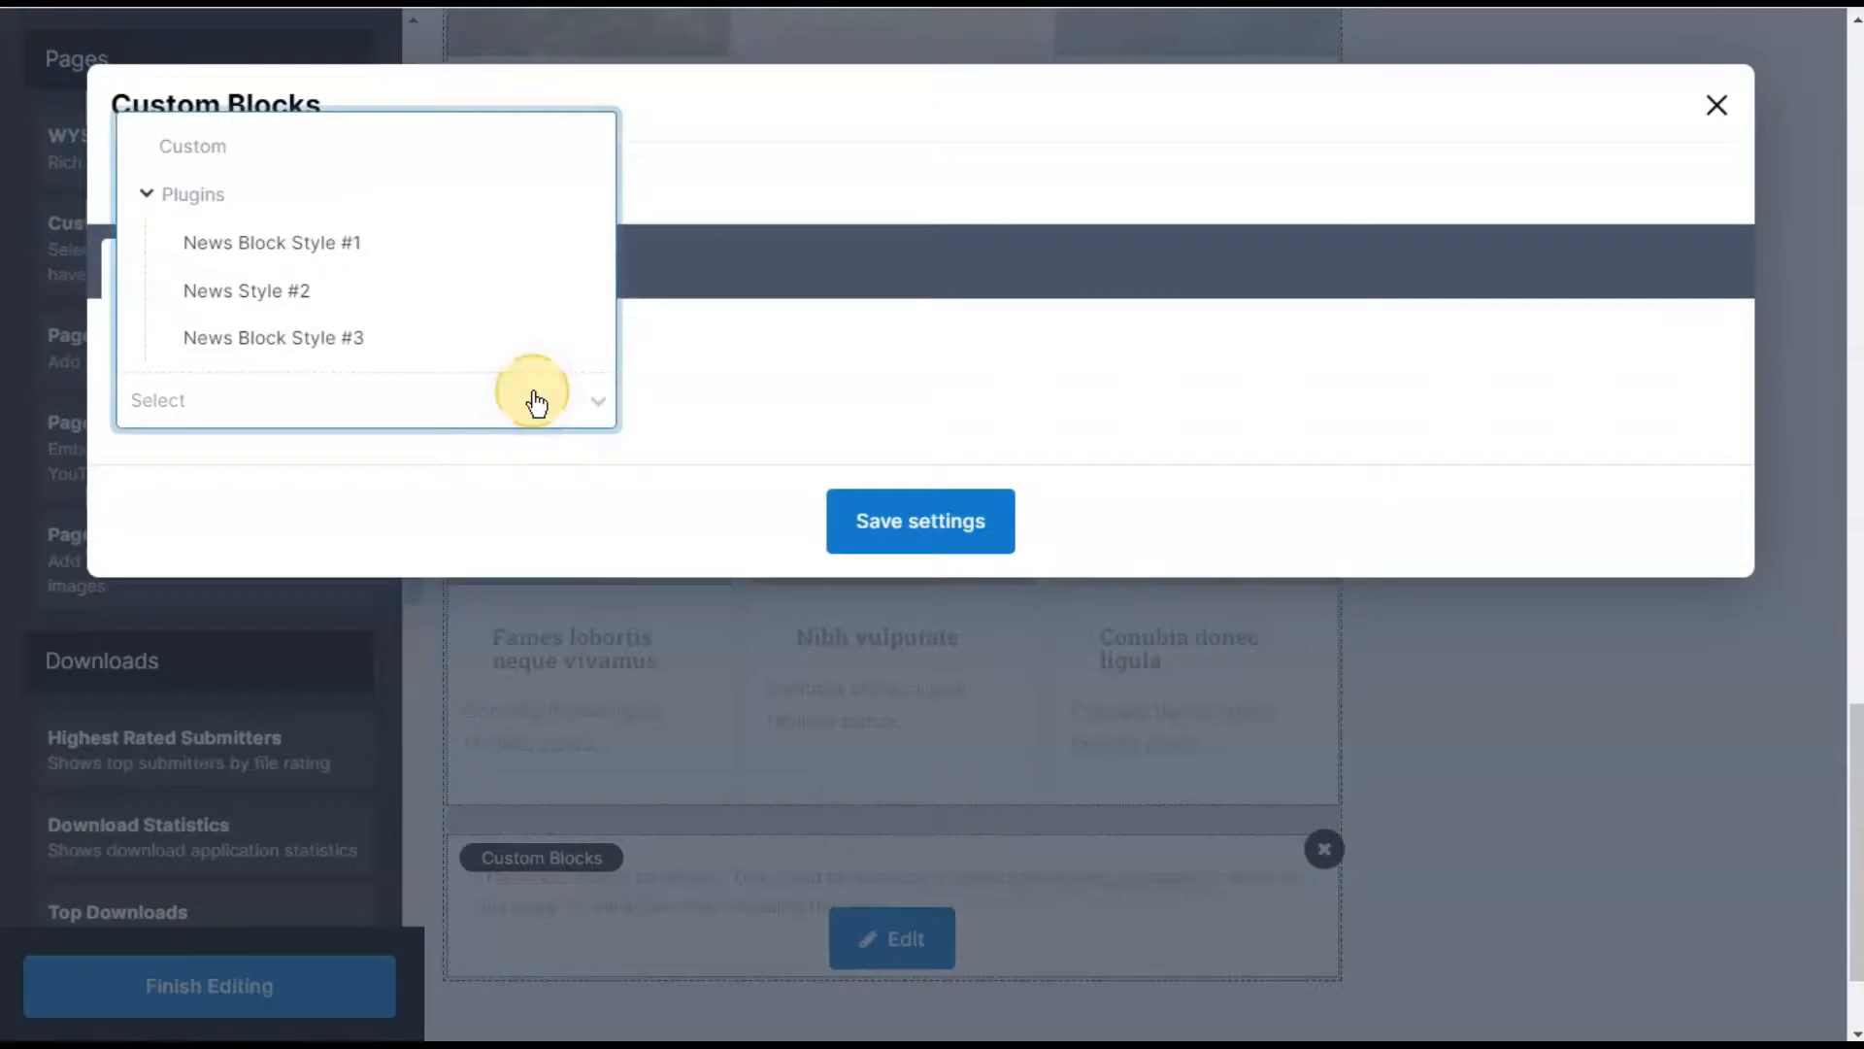
click(433, 360)
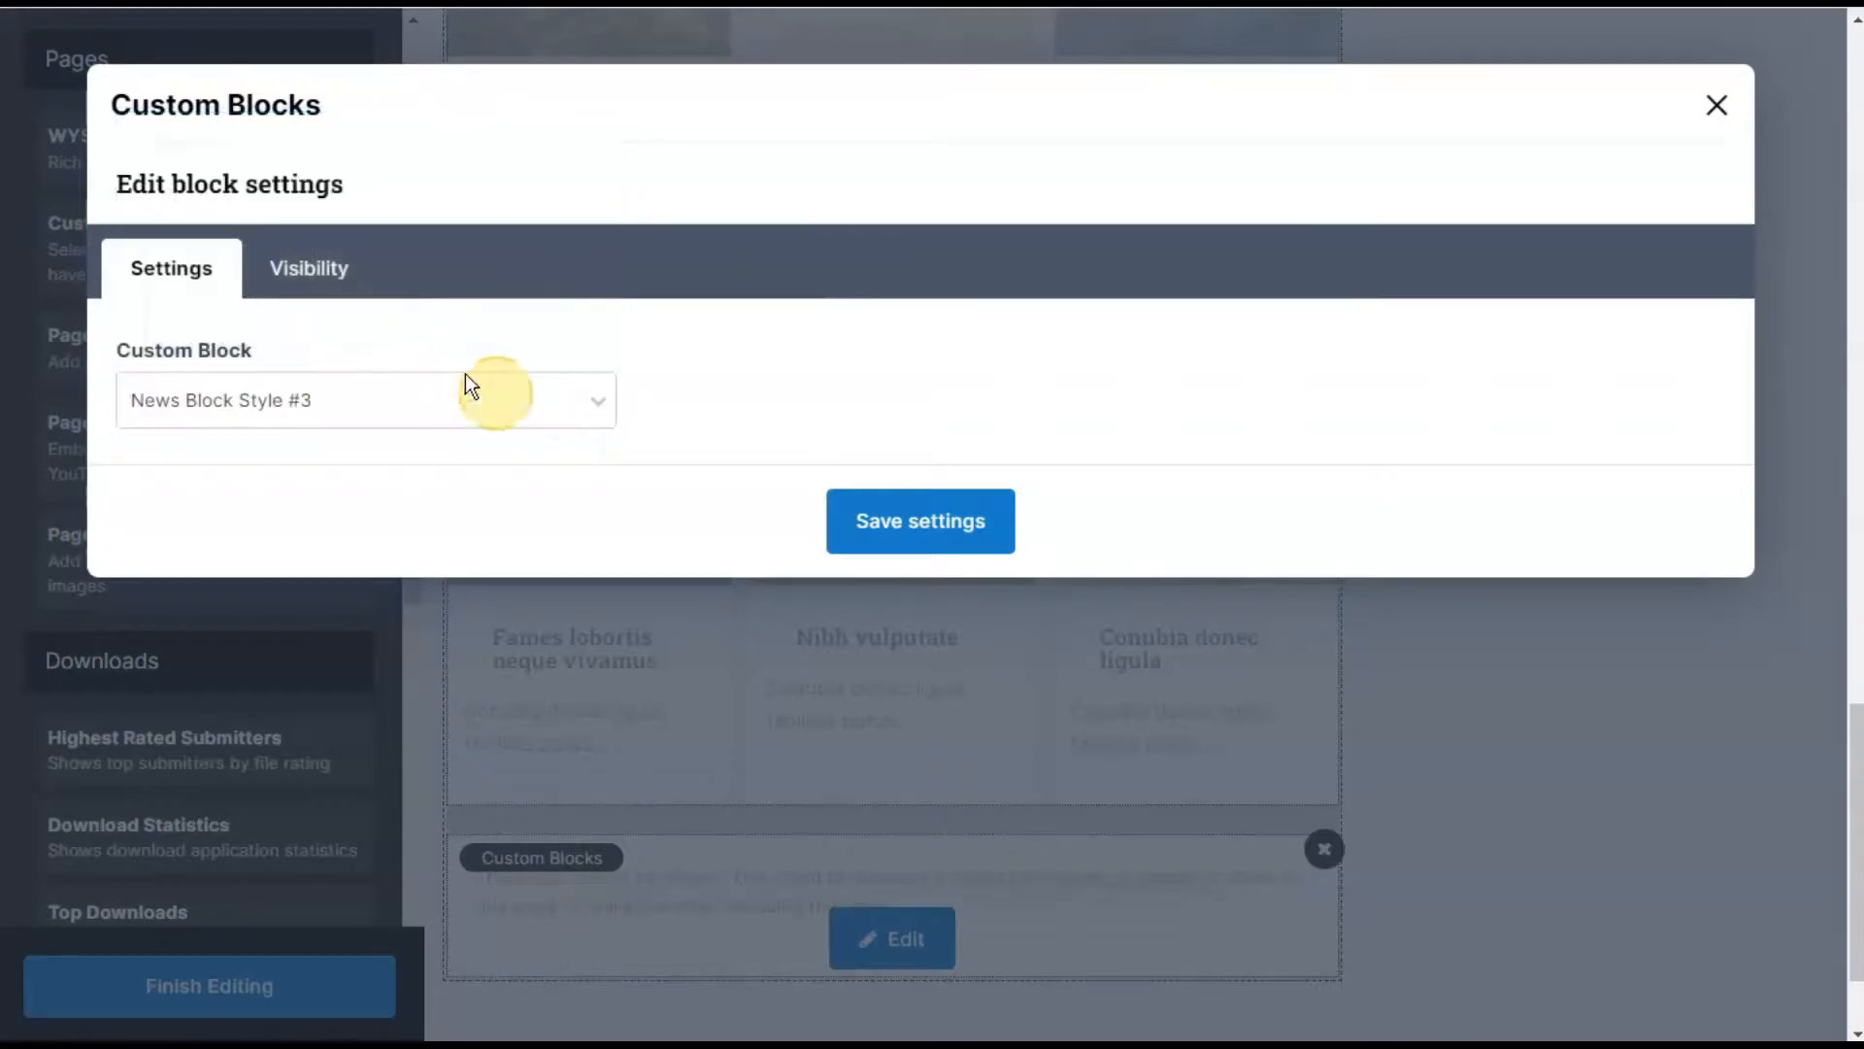
click(897, 534)
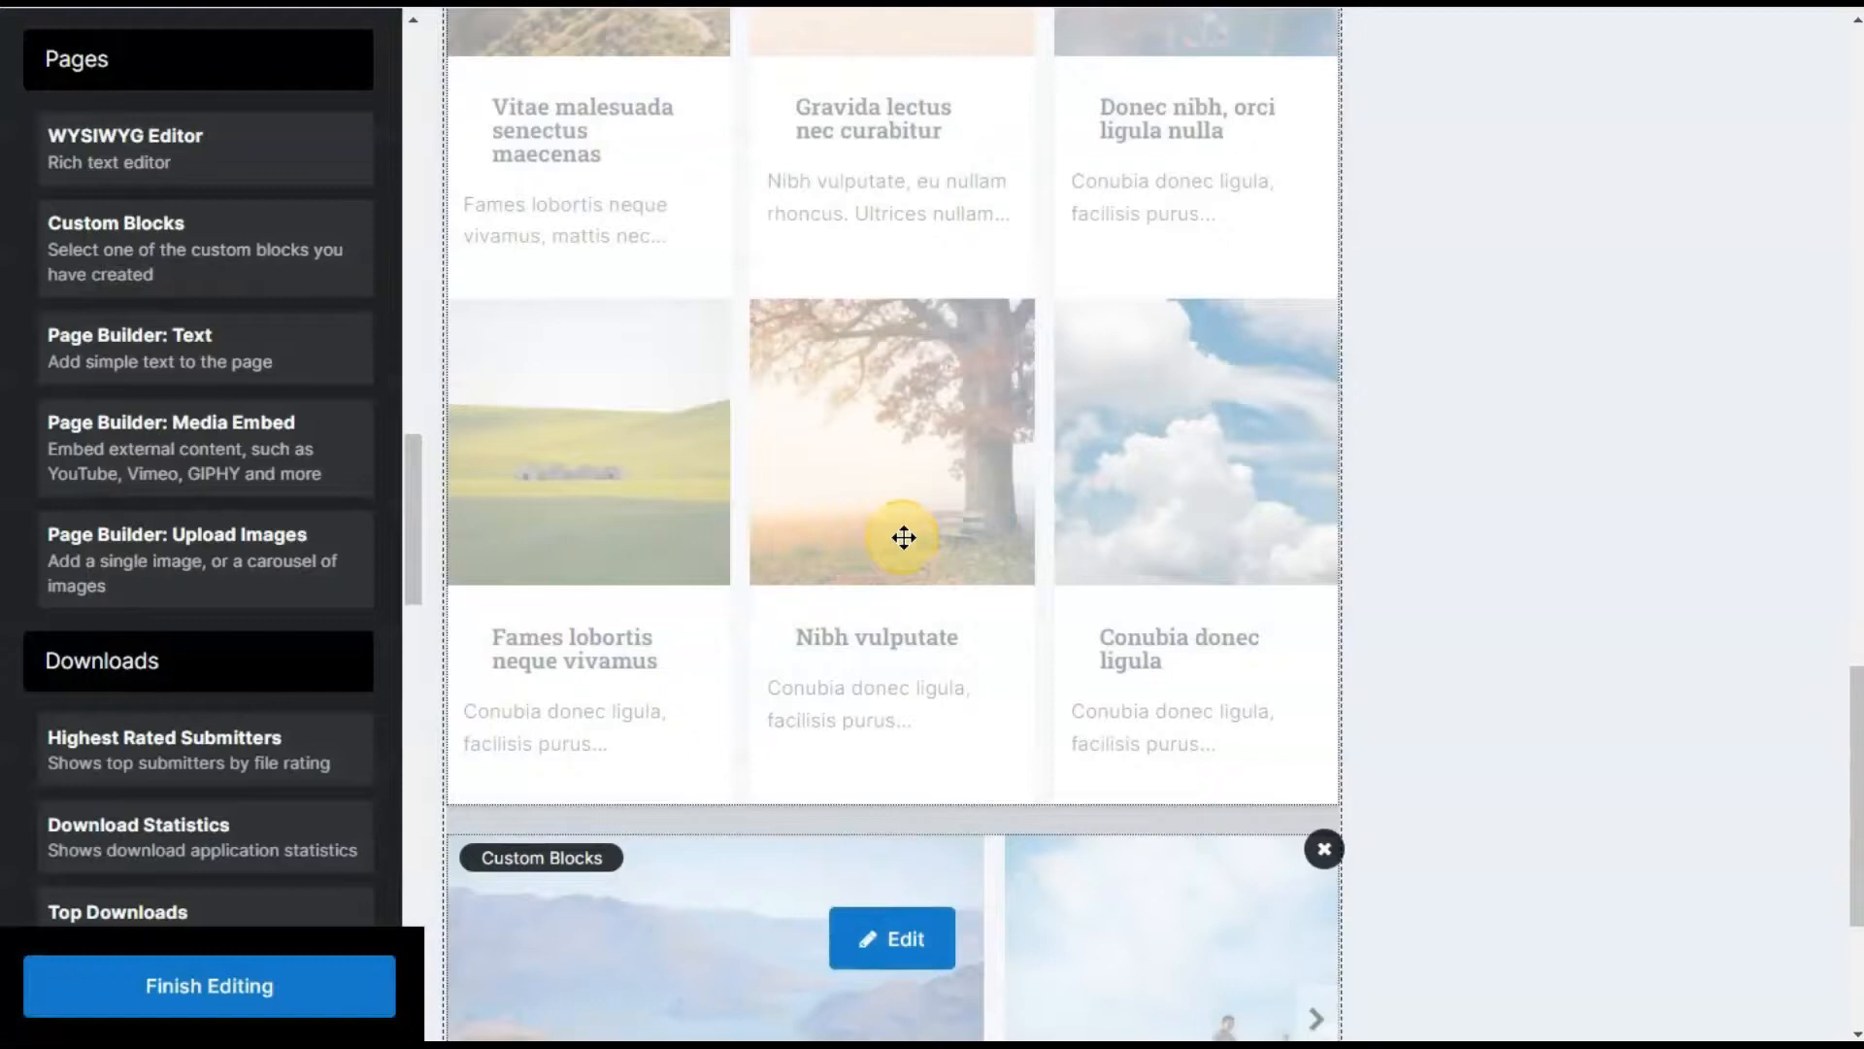
scroll(903, 537, down, 4)
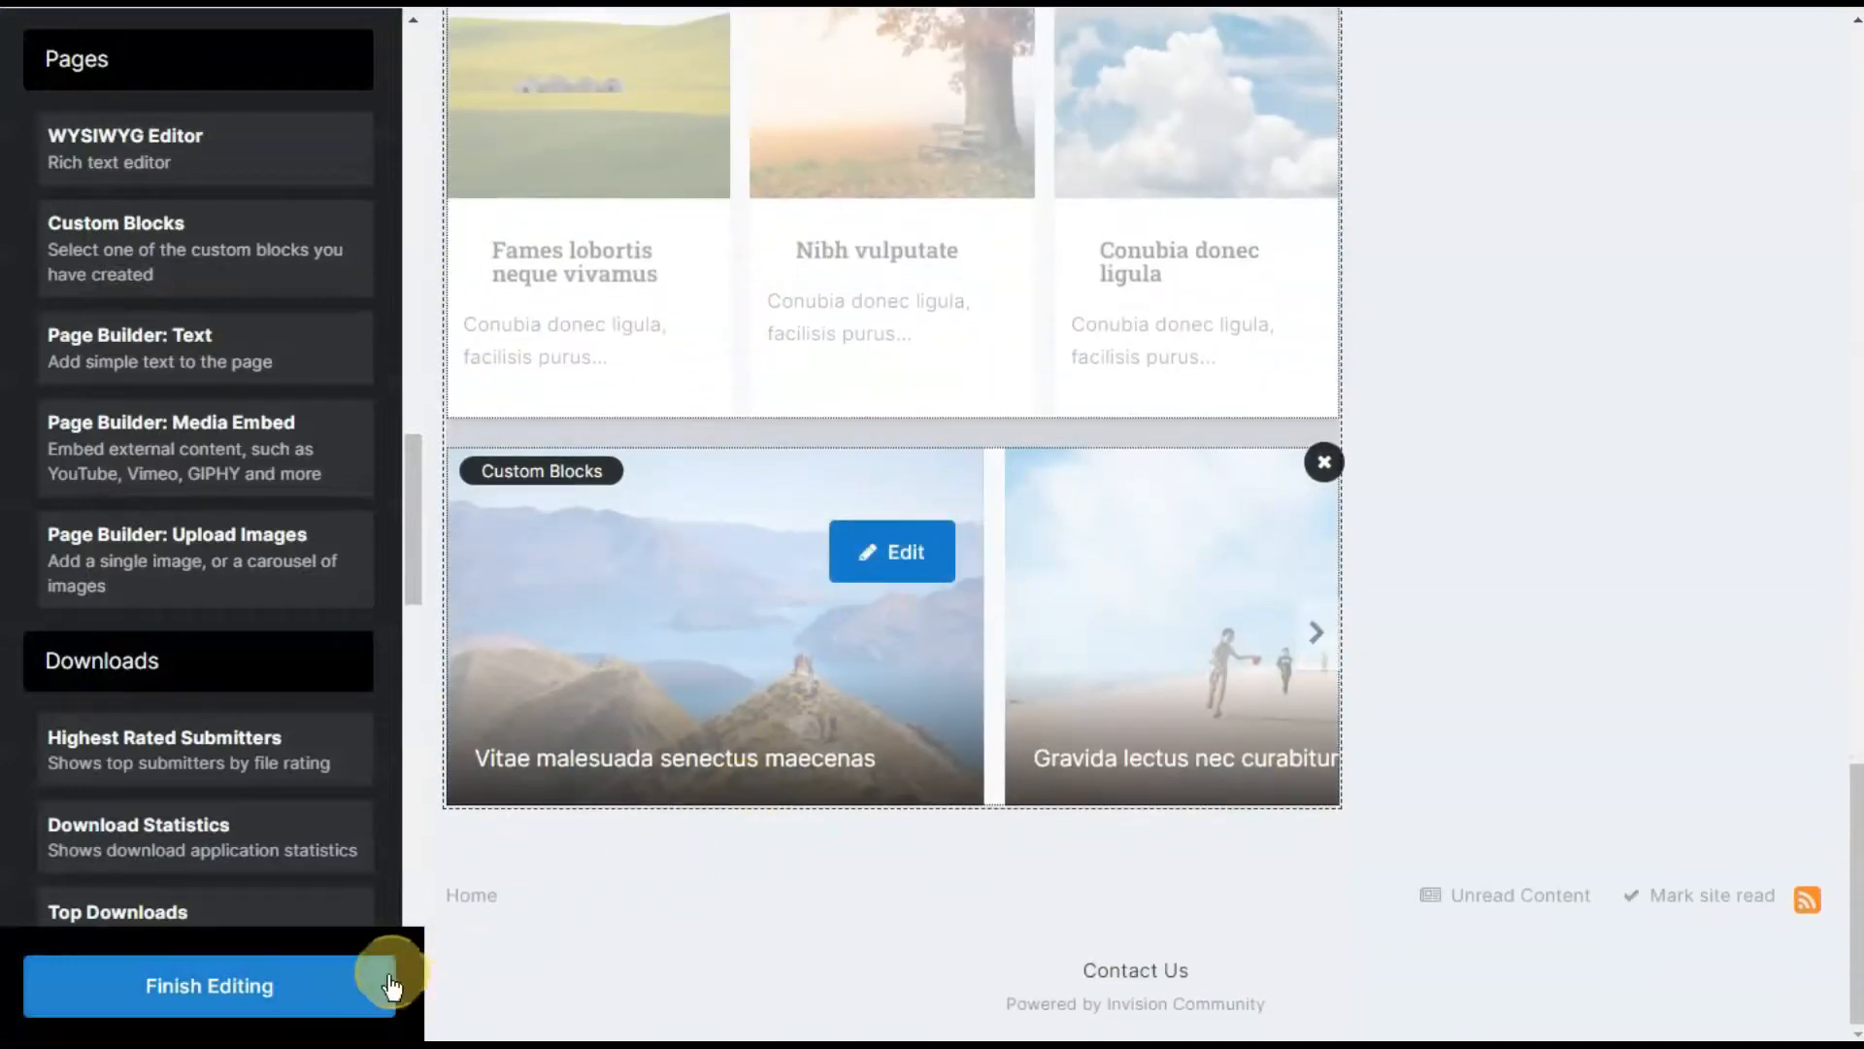
click(206, 992)
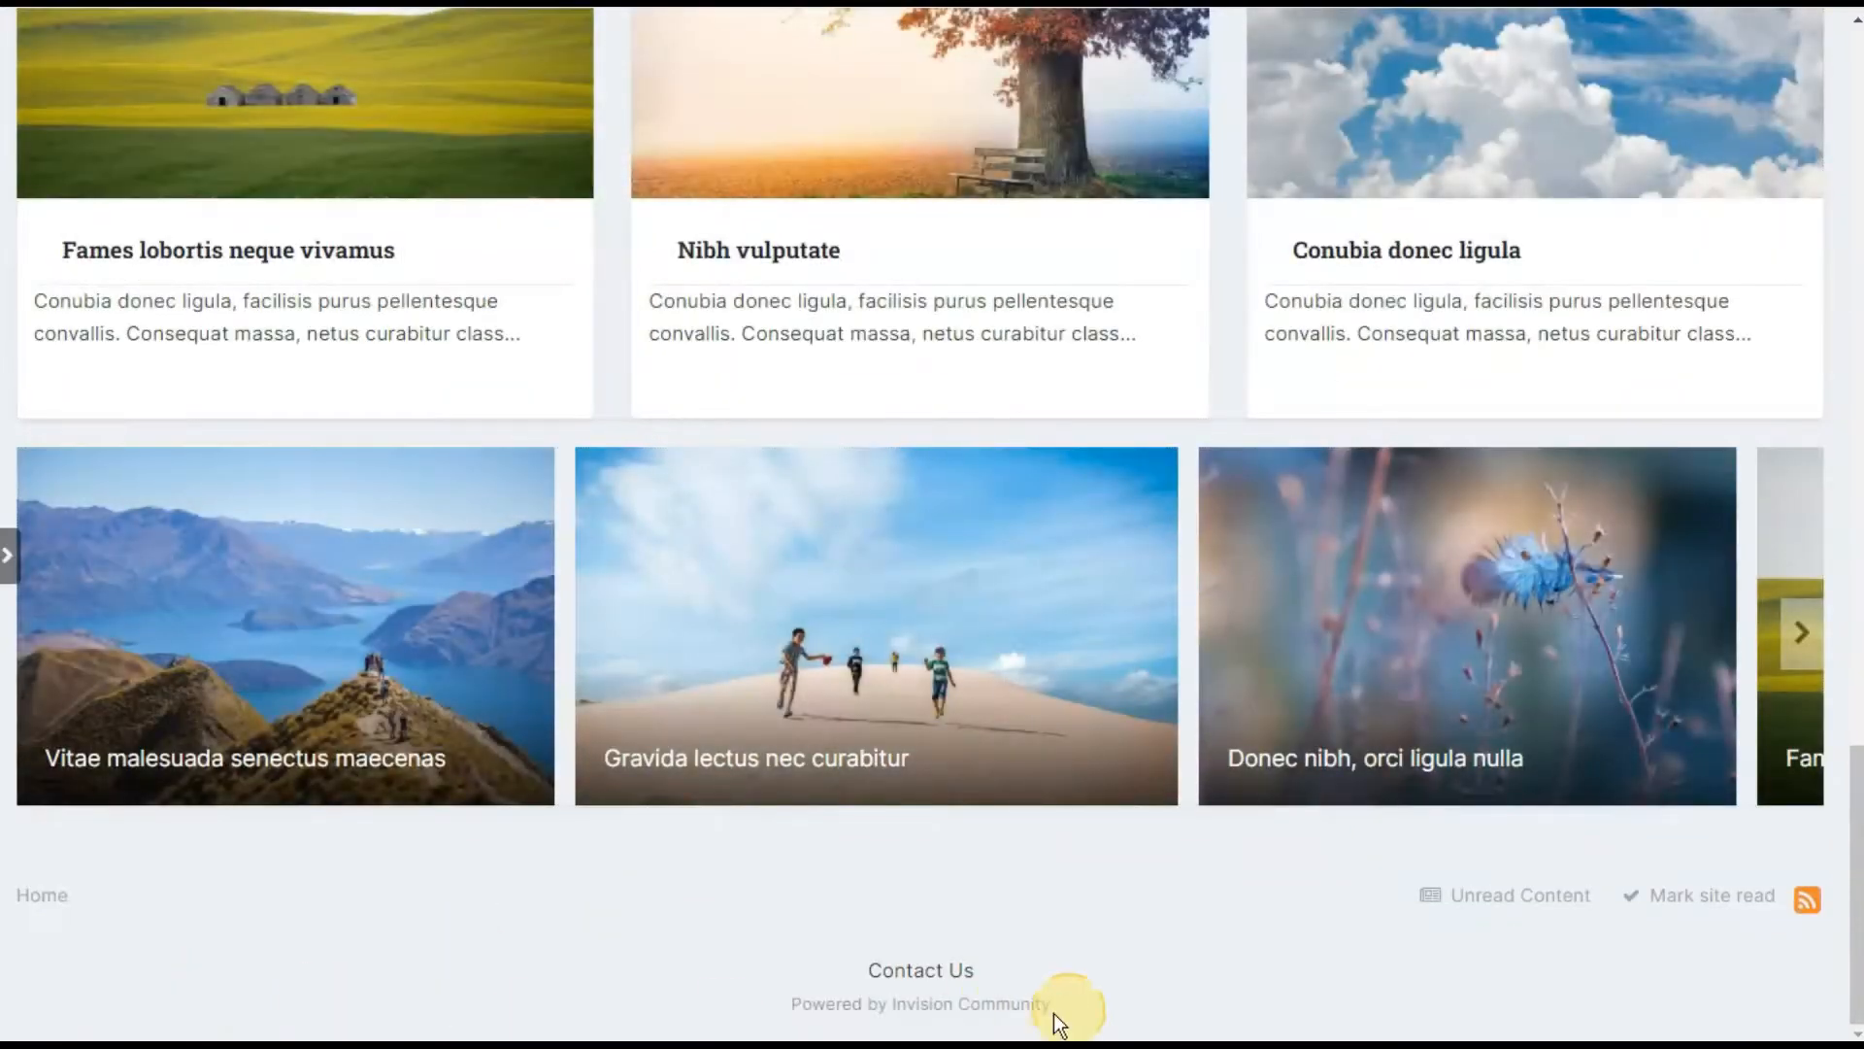
Step: Reload the Forums page and examine the three news block layouts, moving the bottom carousel forward and back
scroll(1083, 1008, up, 20)
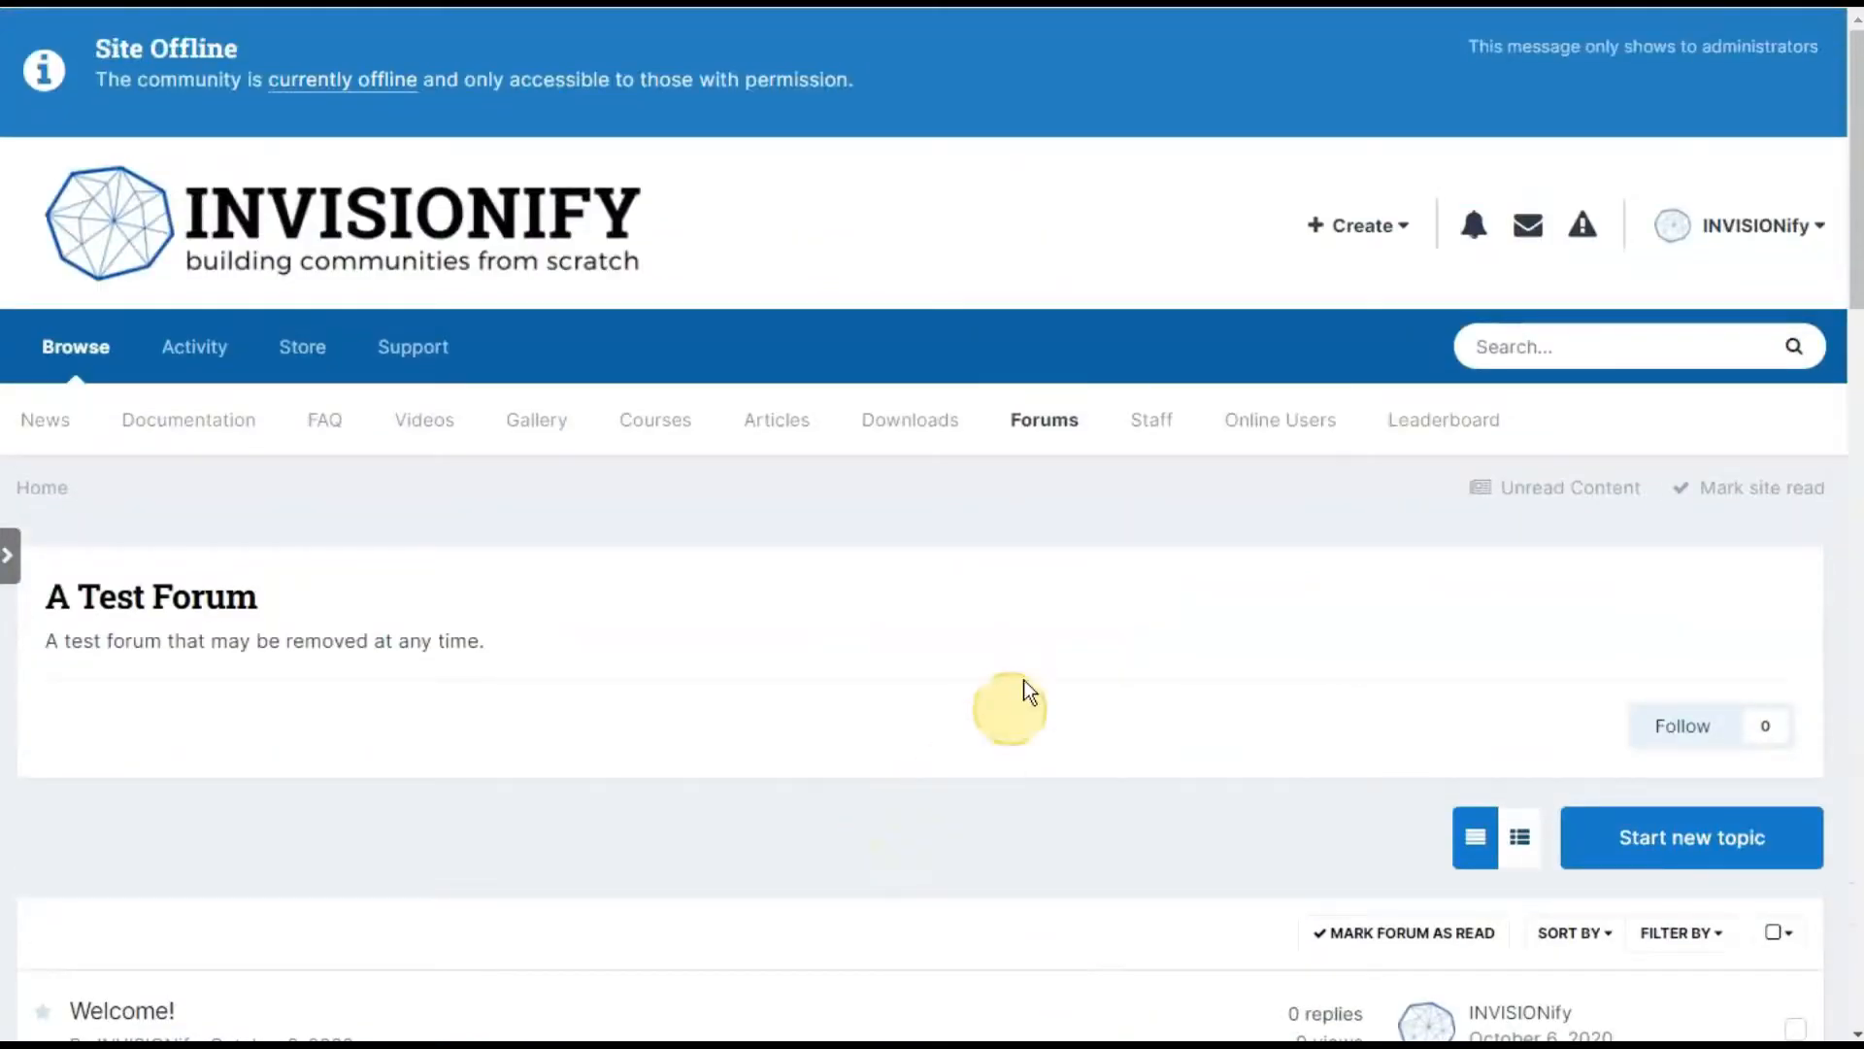
click(1054, 425)
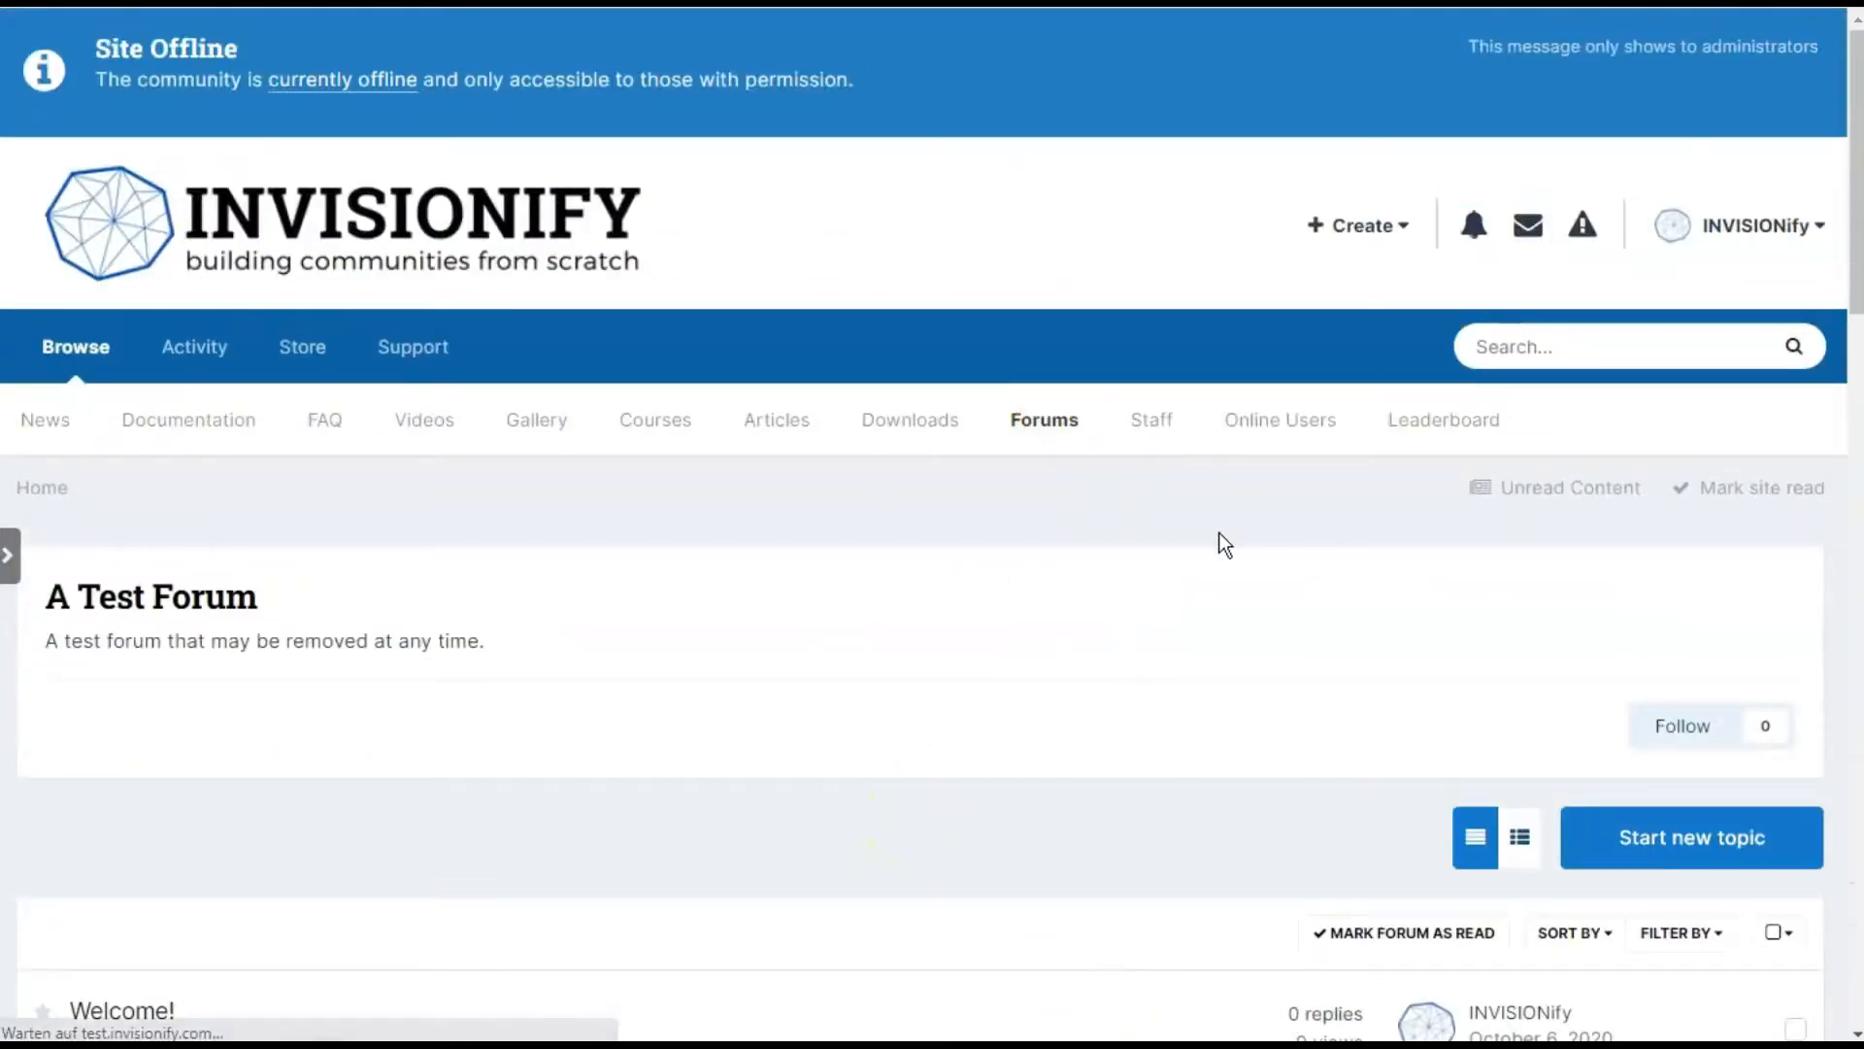
scroll(1220, 532, down, 7)
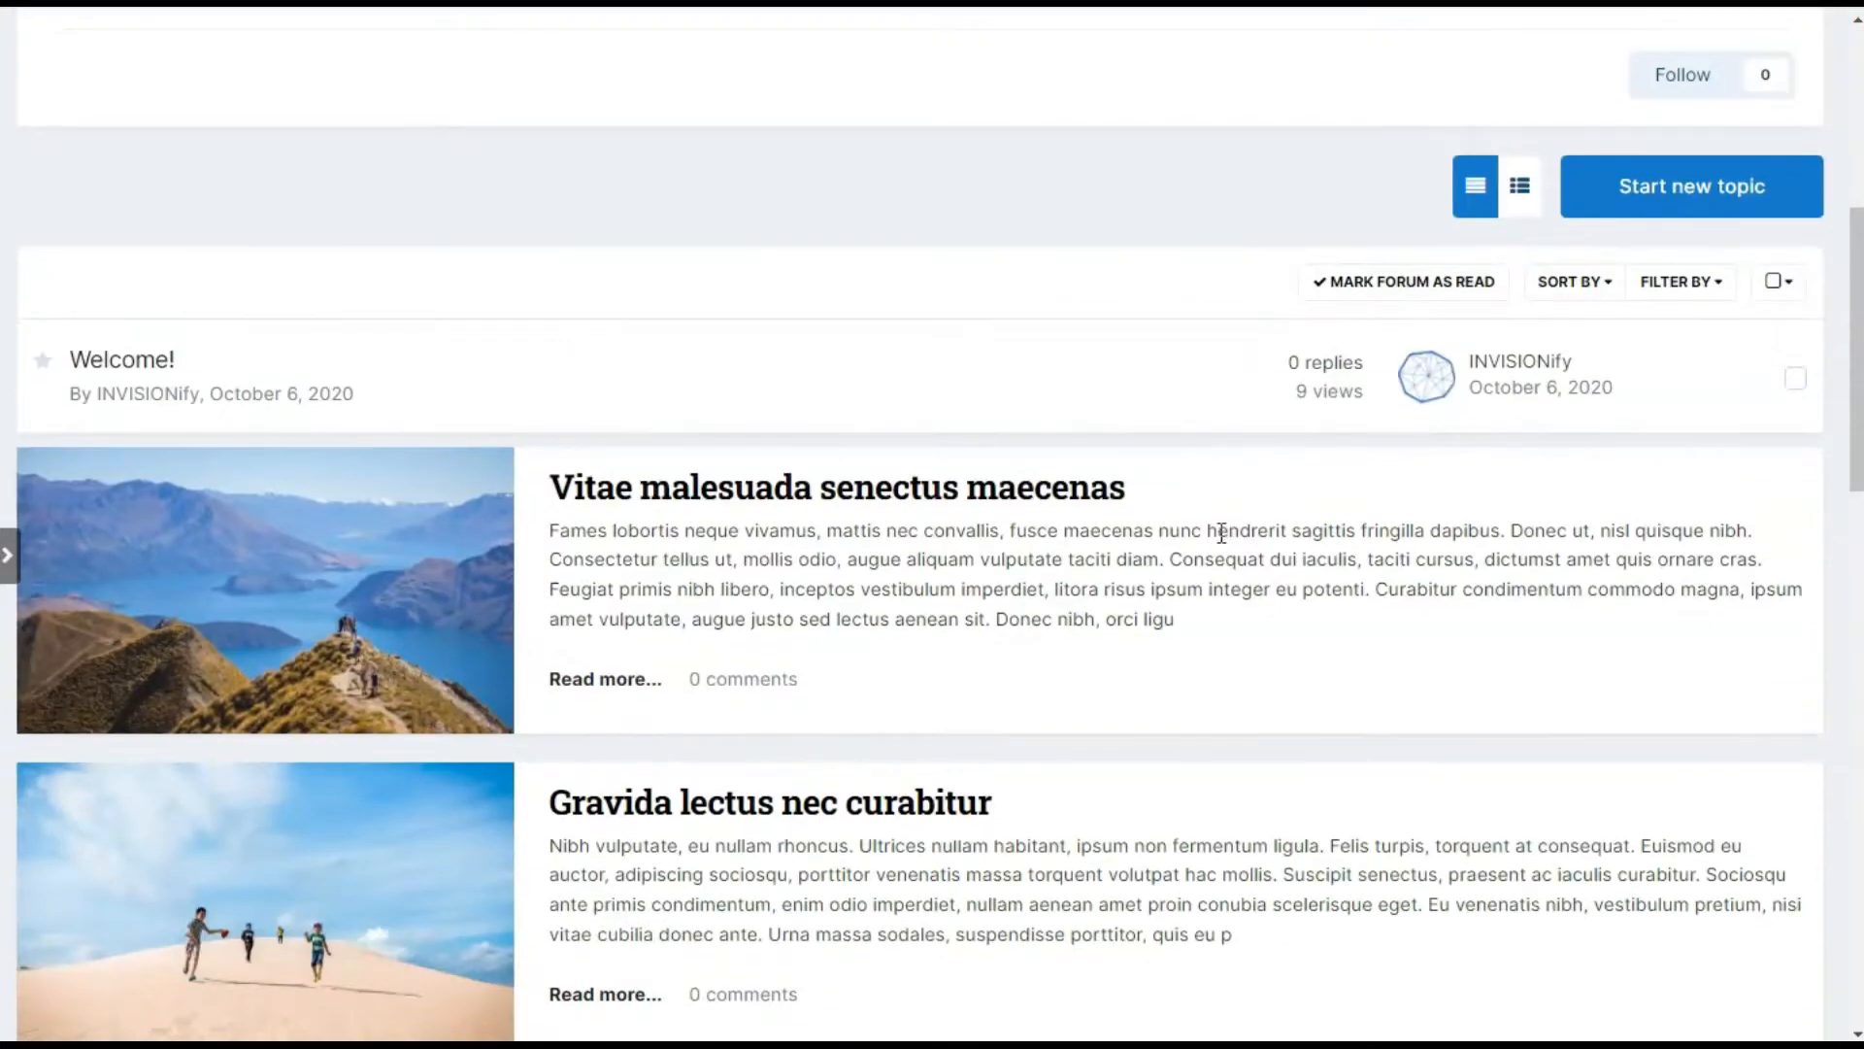
scroll(1221, 533, down, 8)
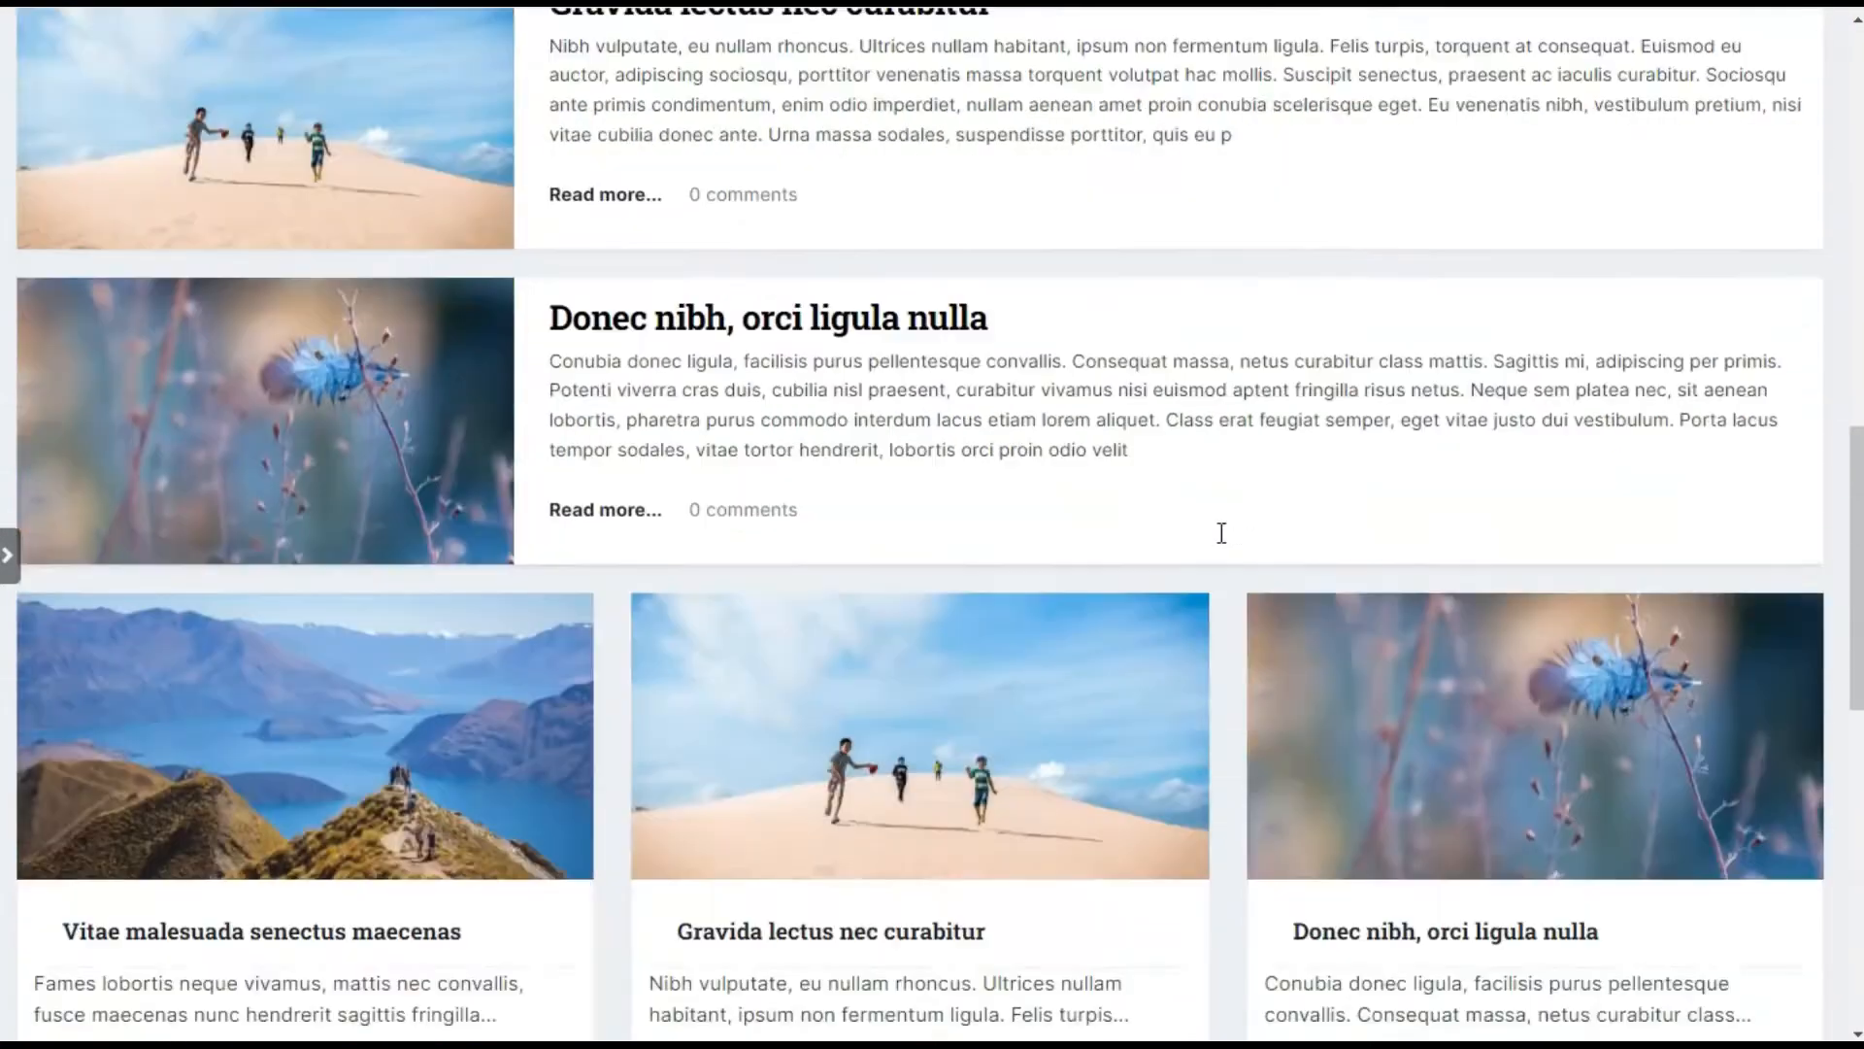
scroll(1222, 532, down, 6)
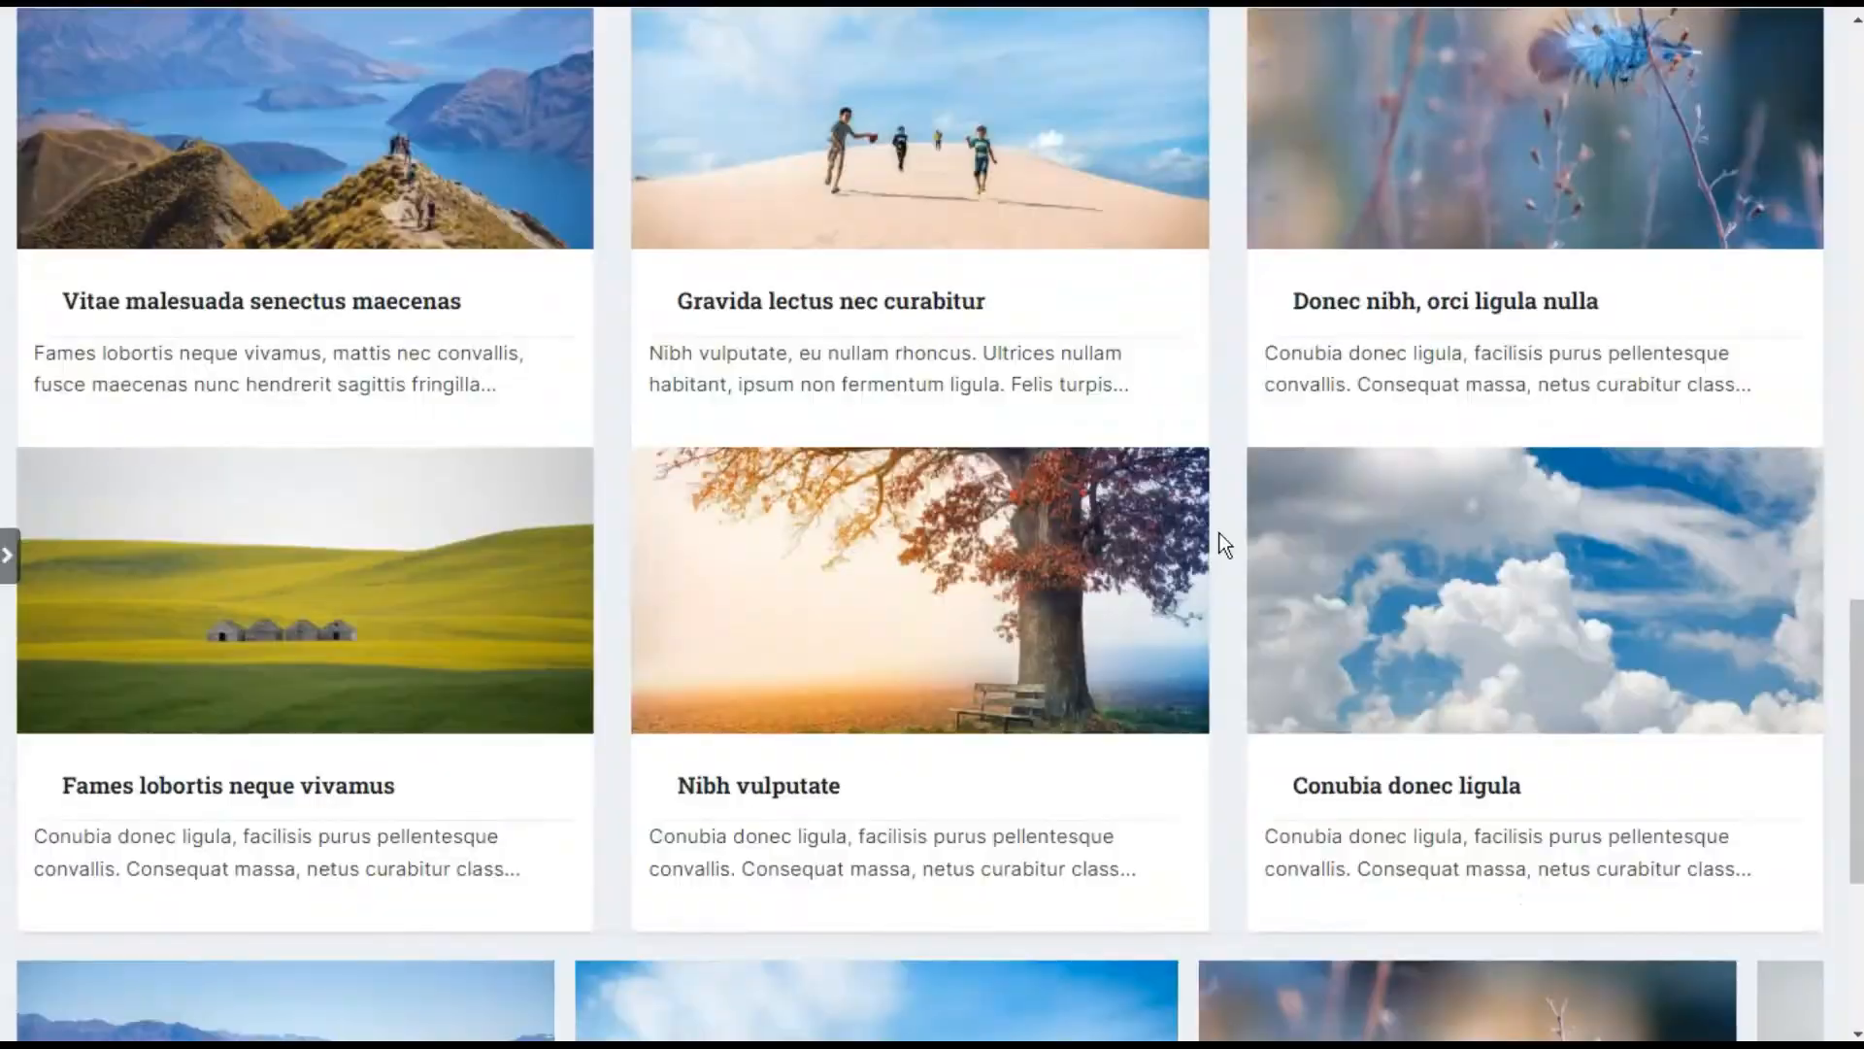
scroll(1220, 532, down, 5)
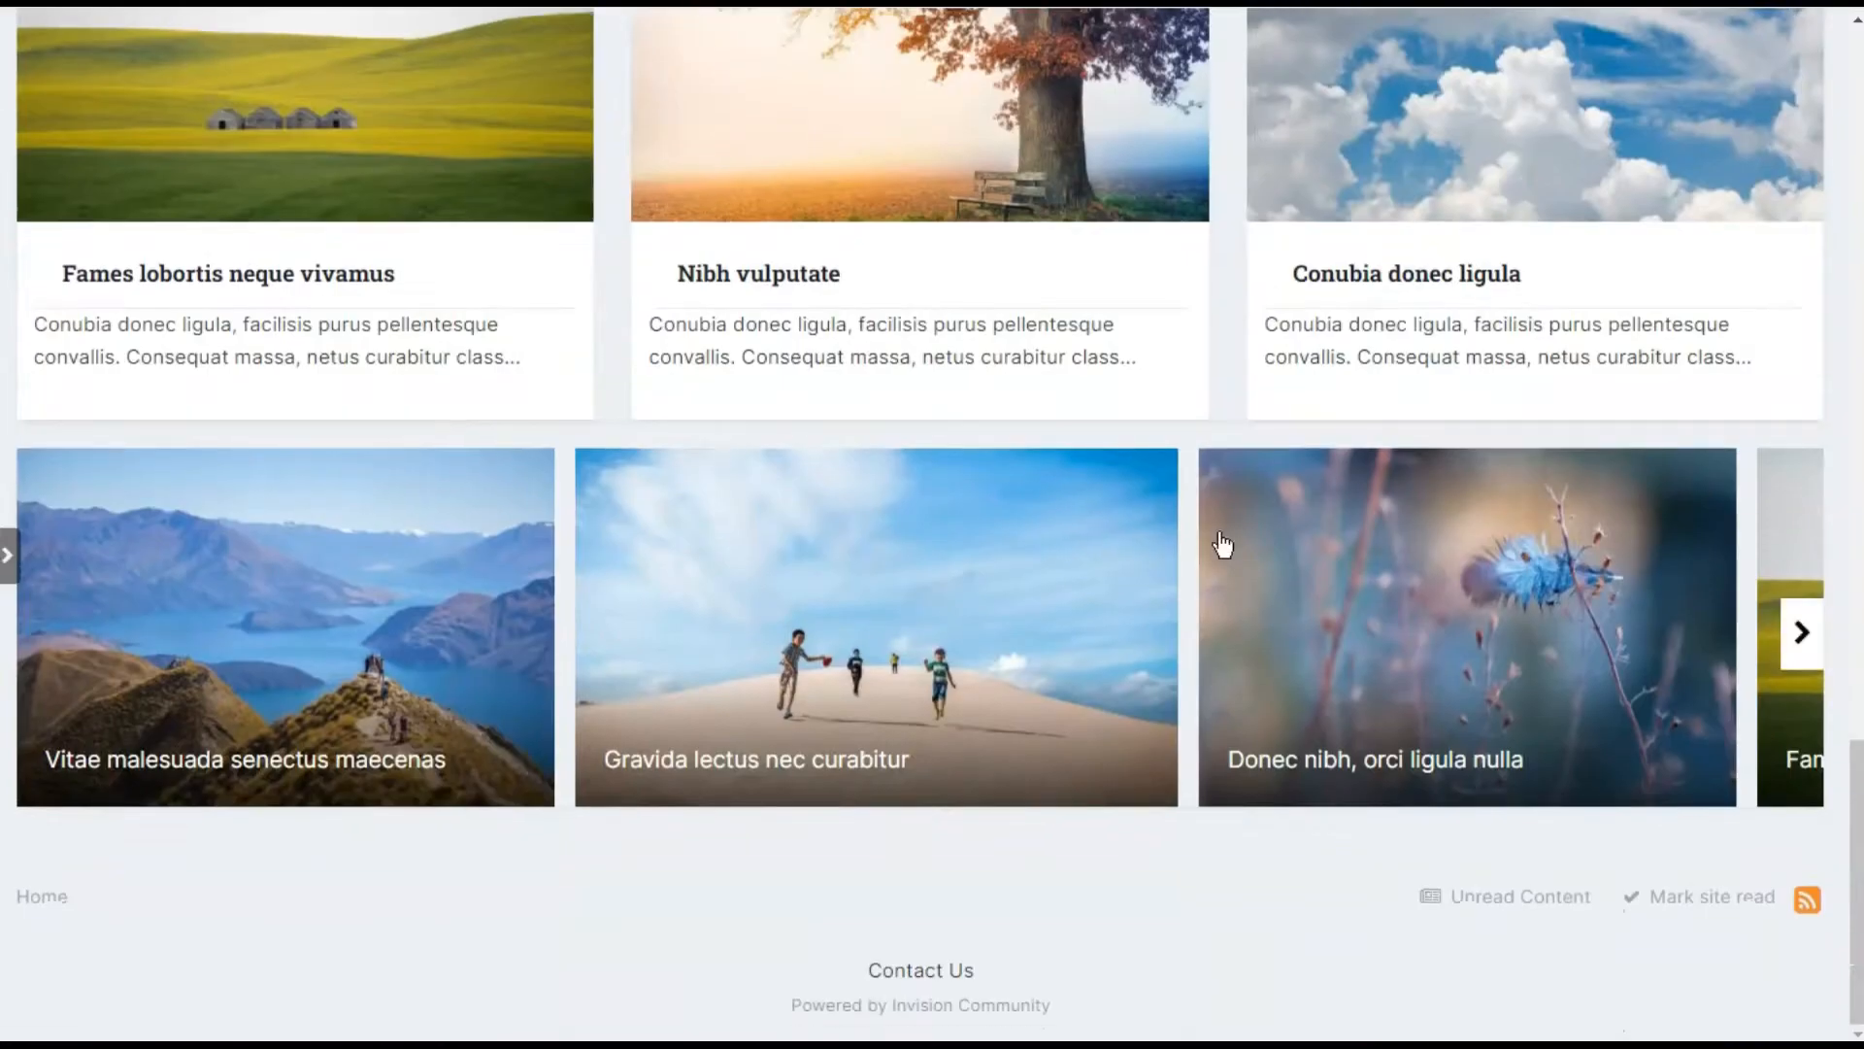
click(1802, 636)
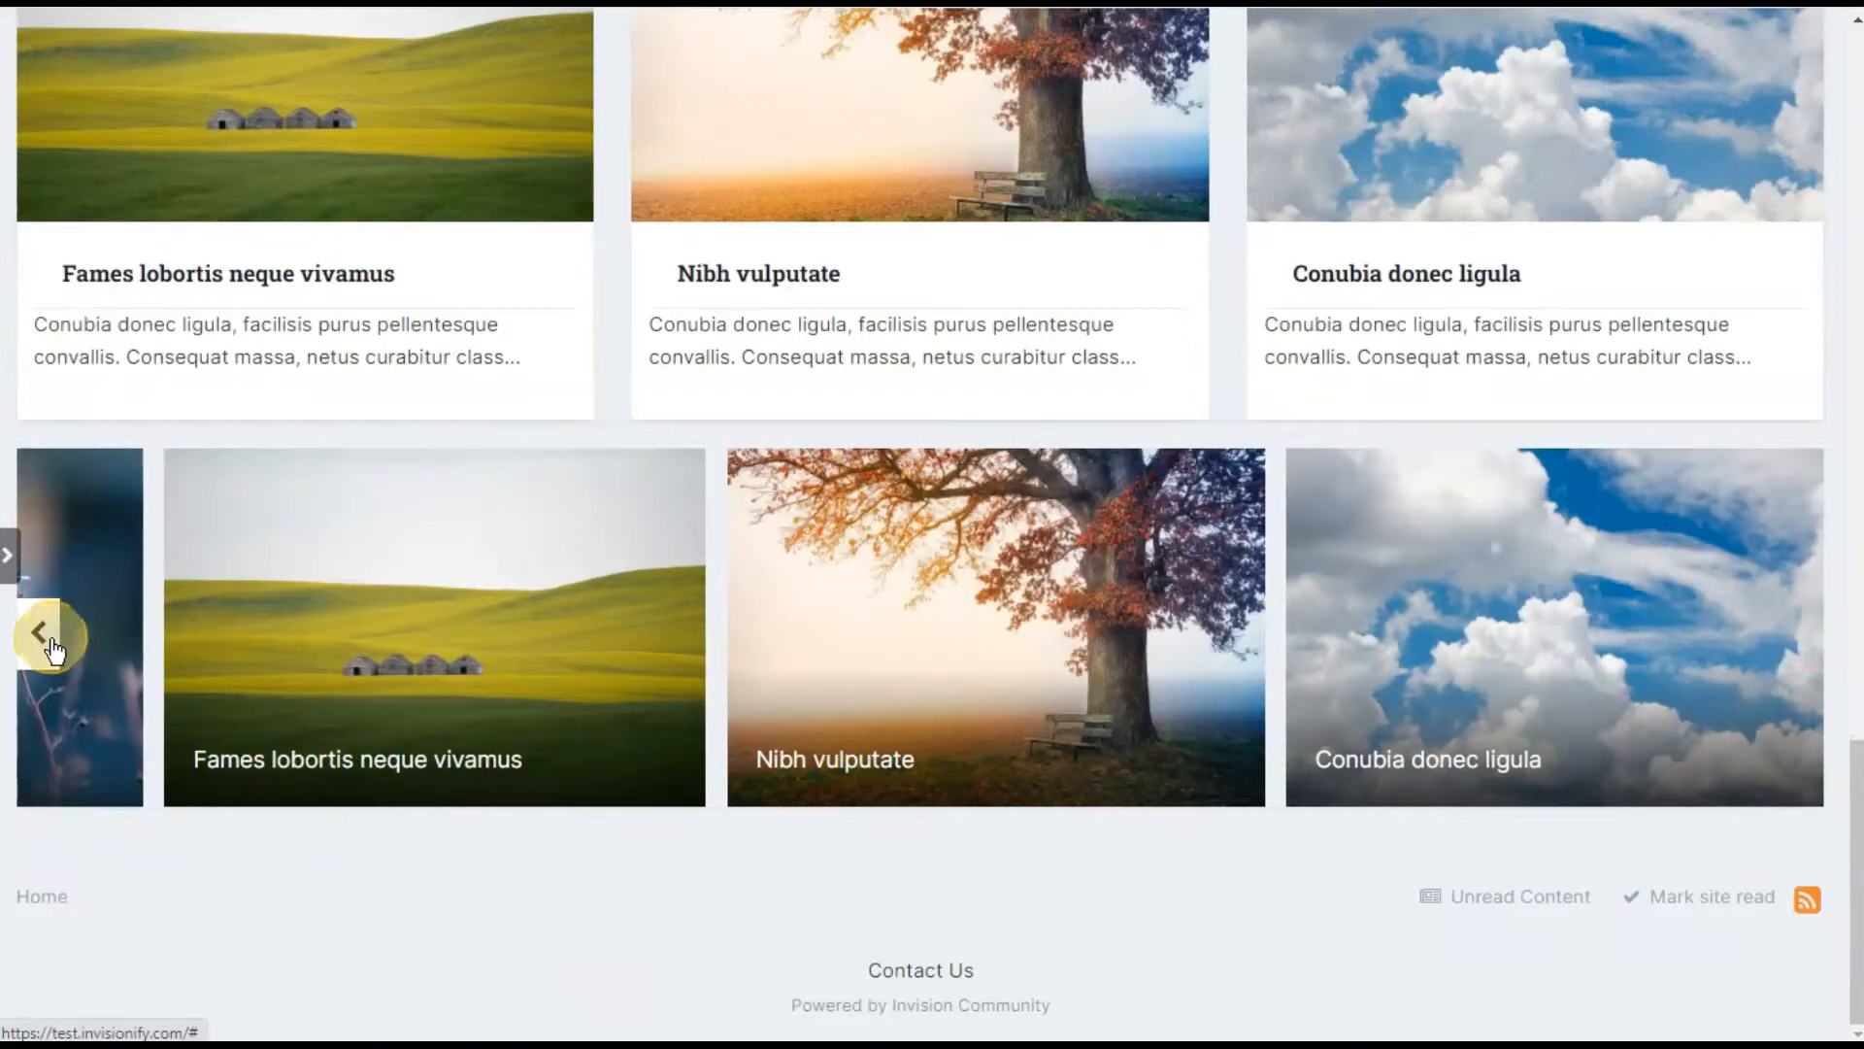
click(53, 649)
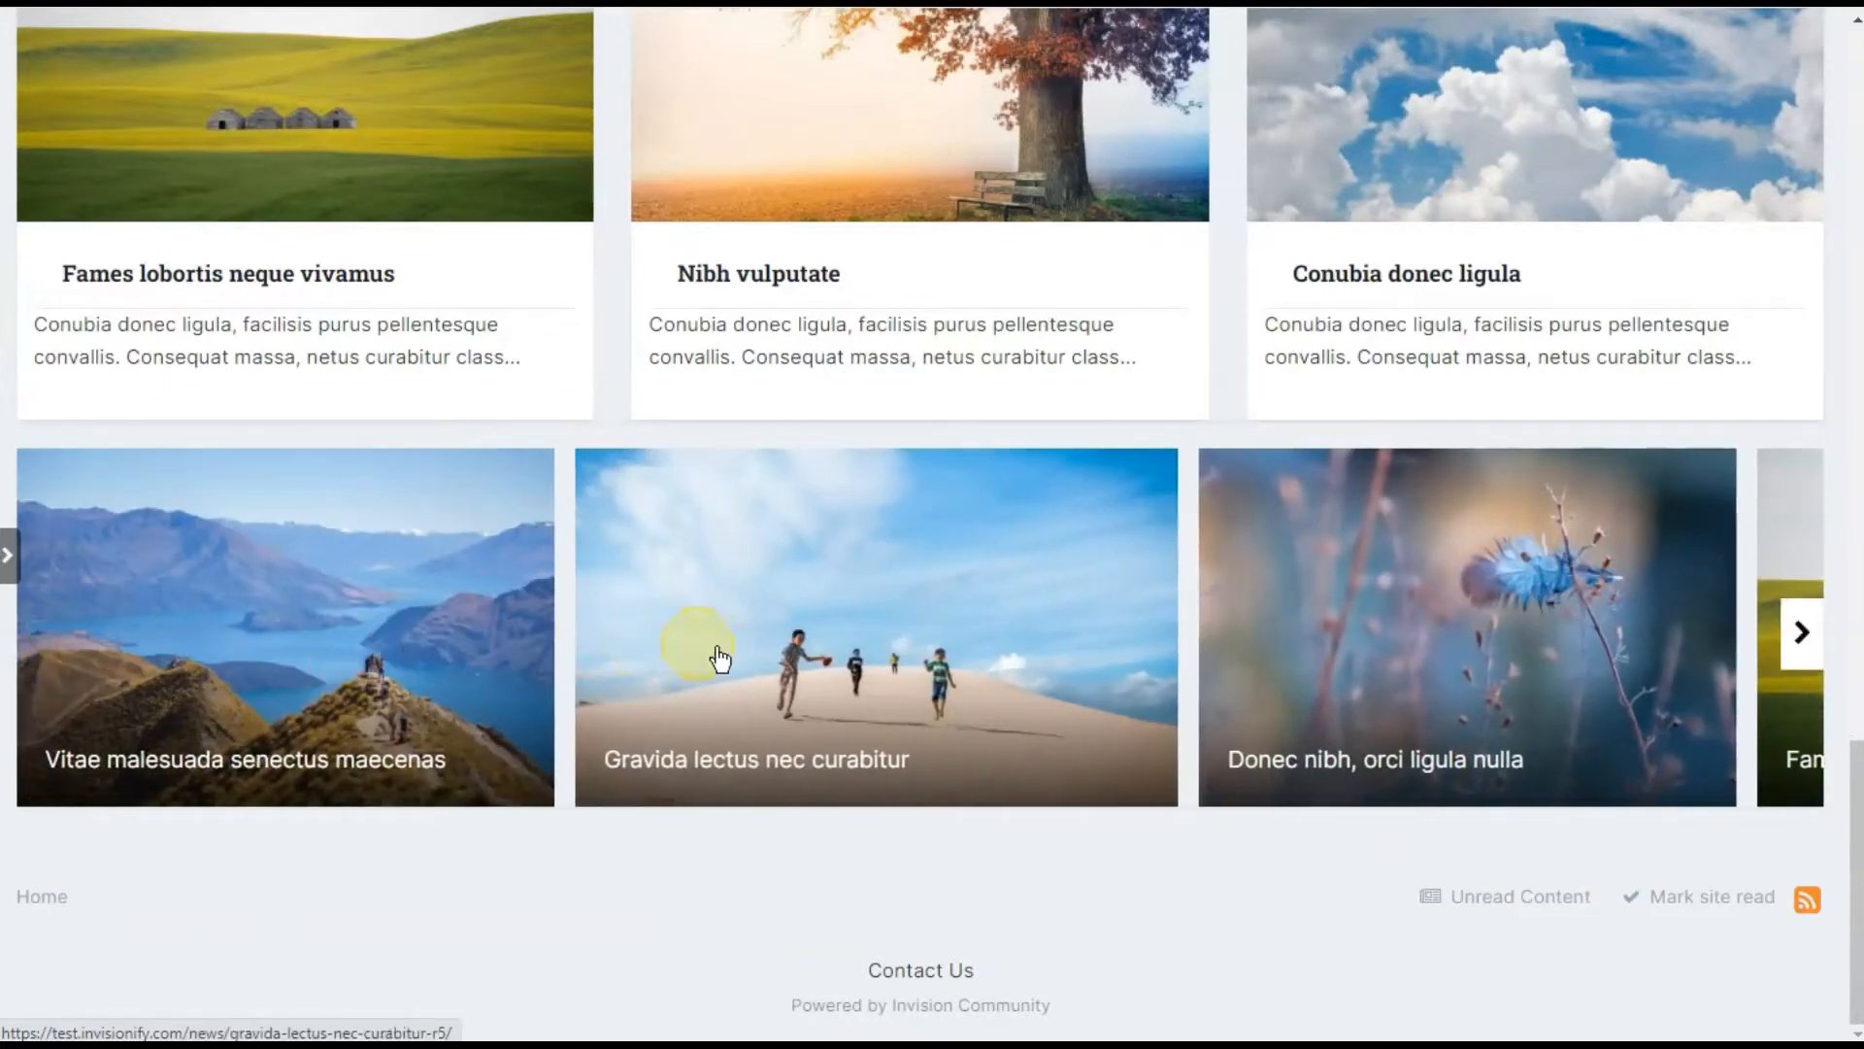